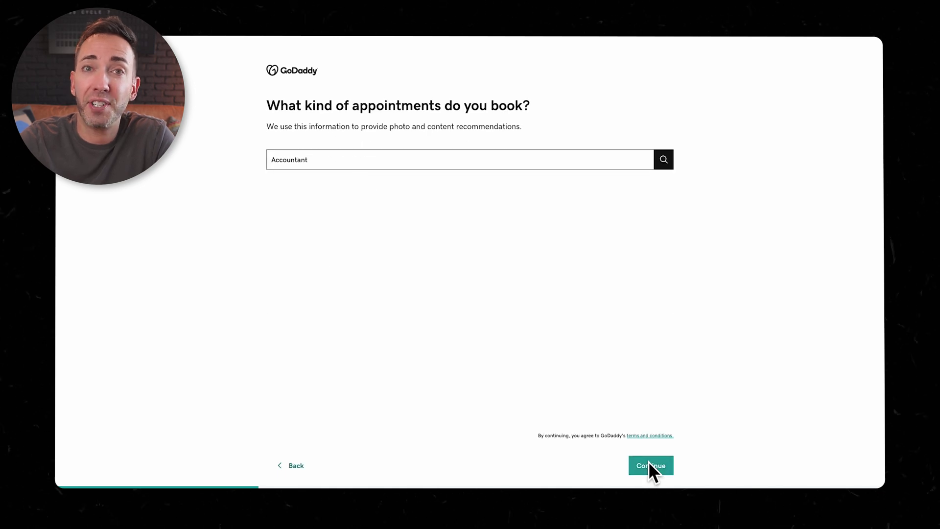
Step: Choose Accountant as the appointment type and paste in the Startup Savvy Accounting business description
left_click(648, 462)
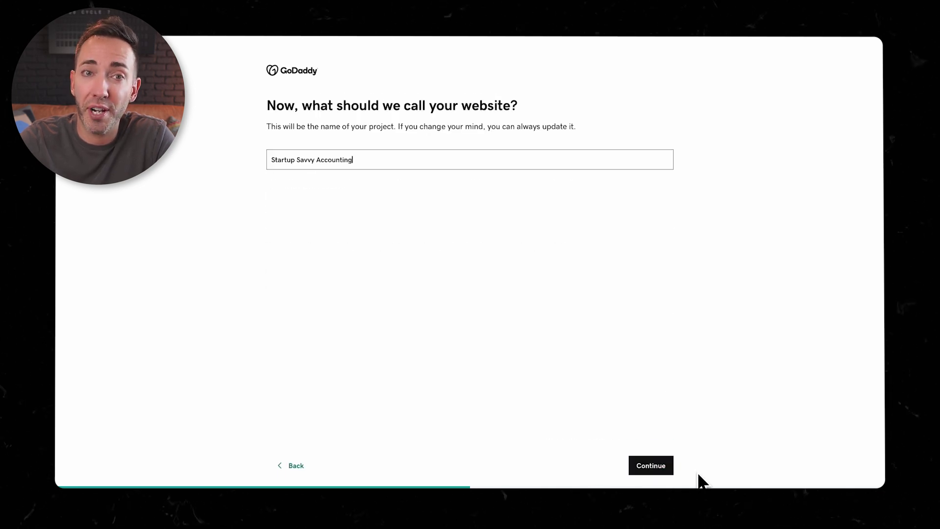
left_click(656, 464)
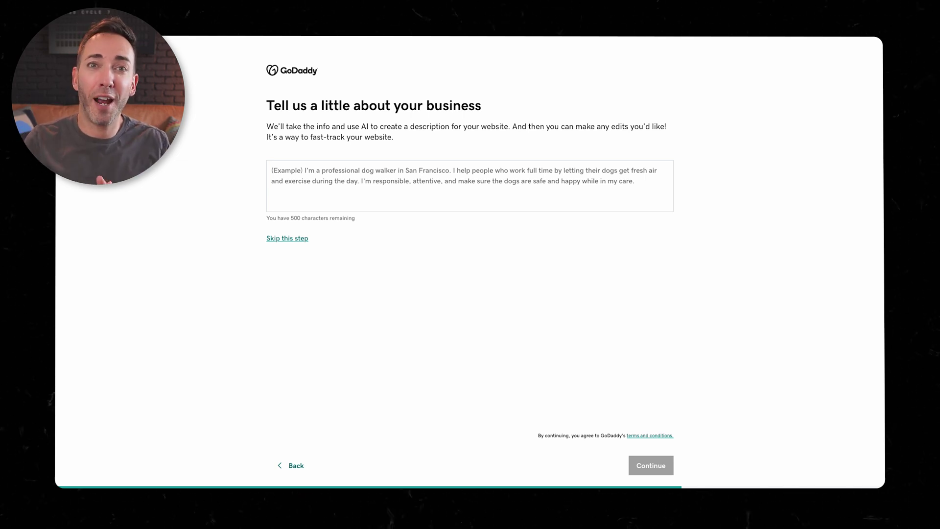
left_click(297, 173)
key("ctrl+v")
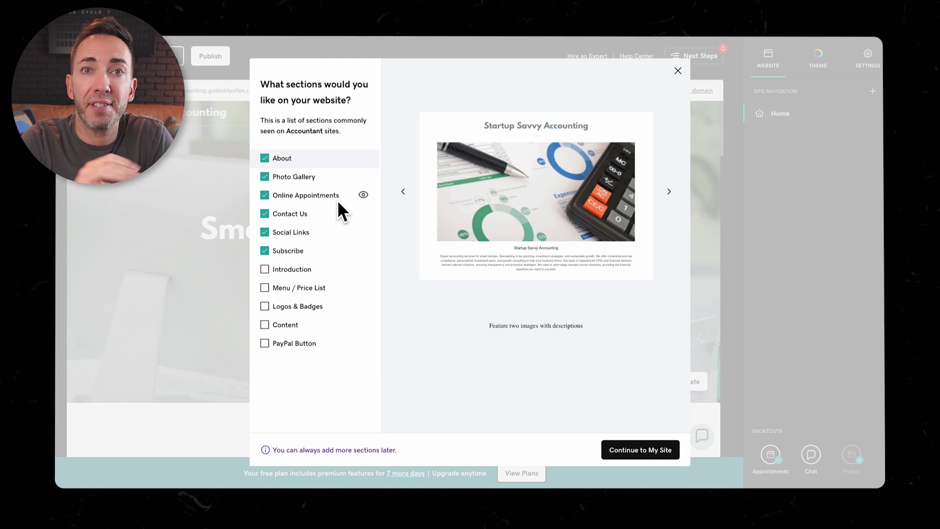
Step: Drop Social Links and another unwanted starter section, then browse the popular section types
left_click(263, 231)
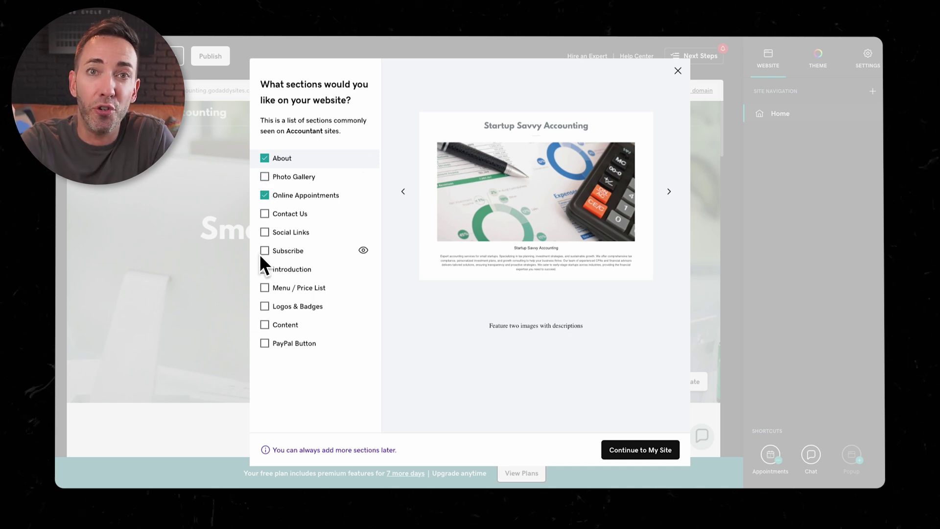
left_click(263, 287)
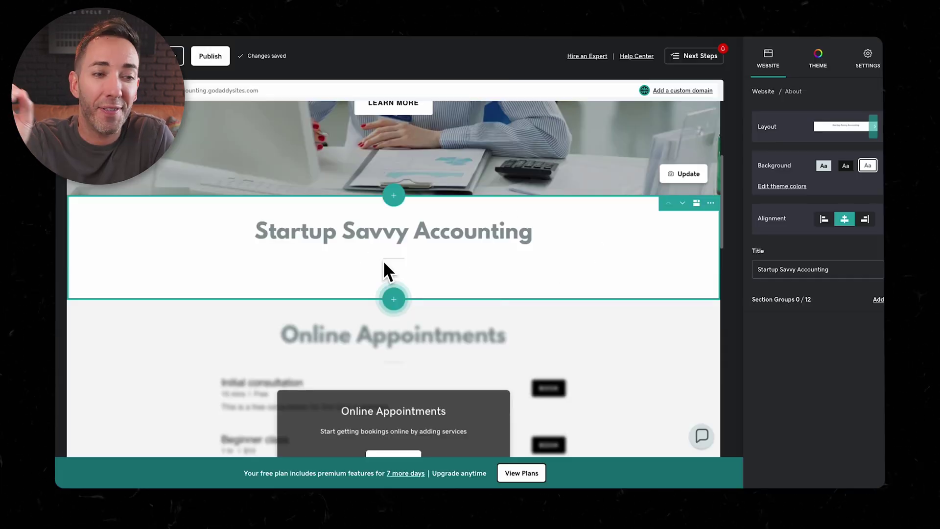
left_click(391, 194)
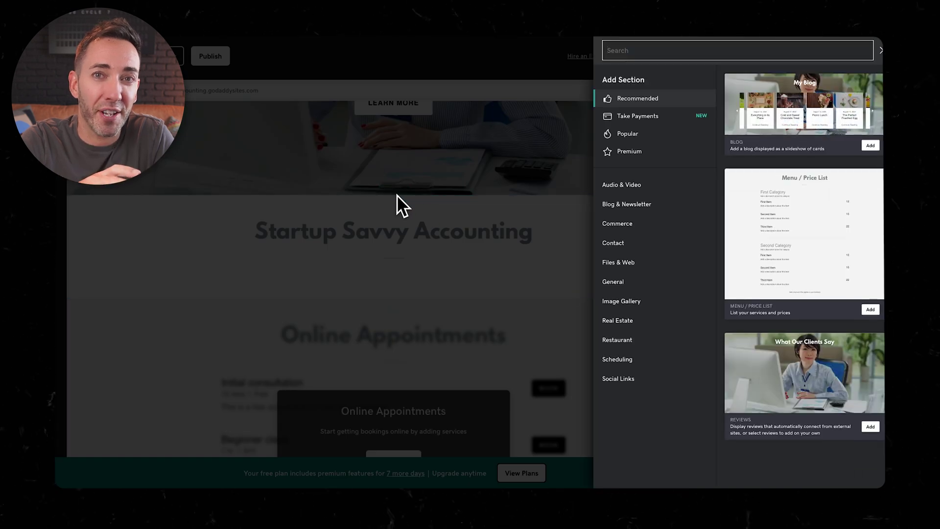
left_click(642, 134)
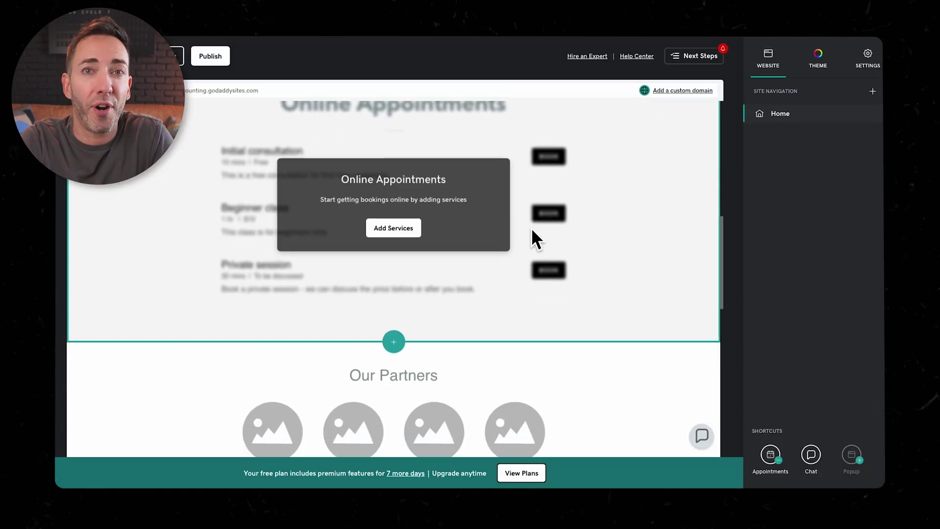
scroll(536, 239, "down", 5)
Step: Add the calculator stock photo to Our Partners, then browse the General section types
left_click(434, 210)
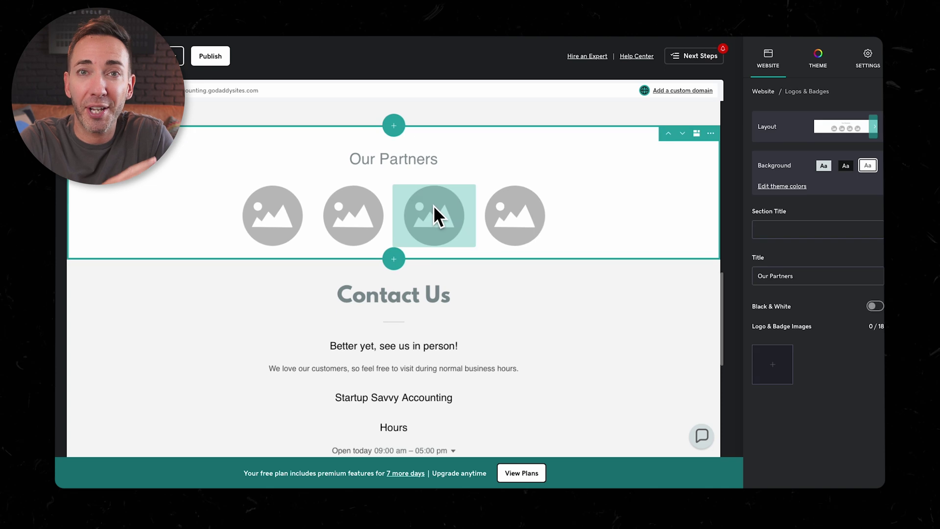
left_click(779, 357)
left_click(508, 300)
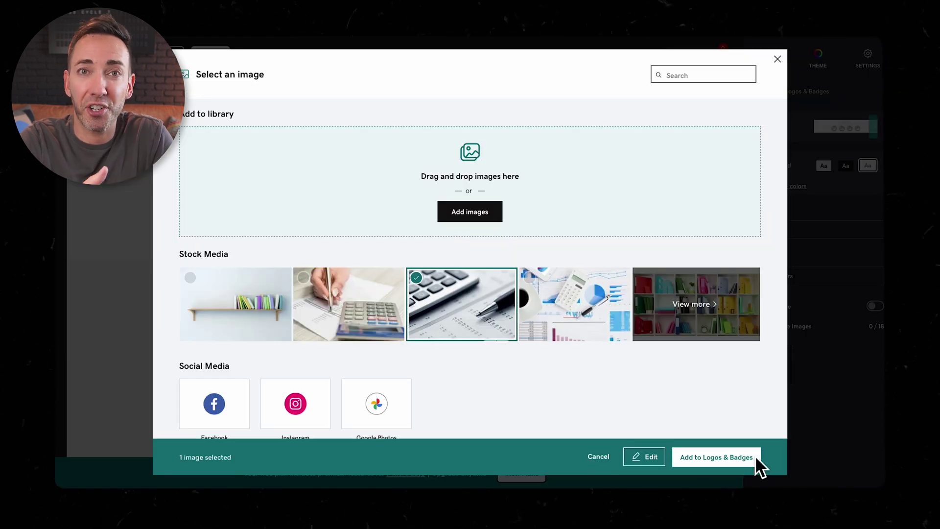
left_click(722, 456)
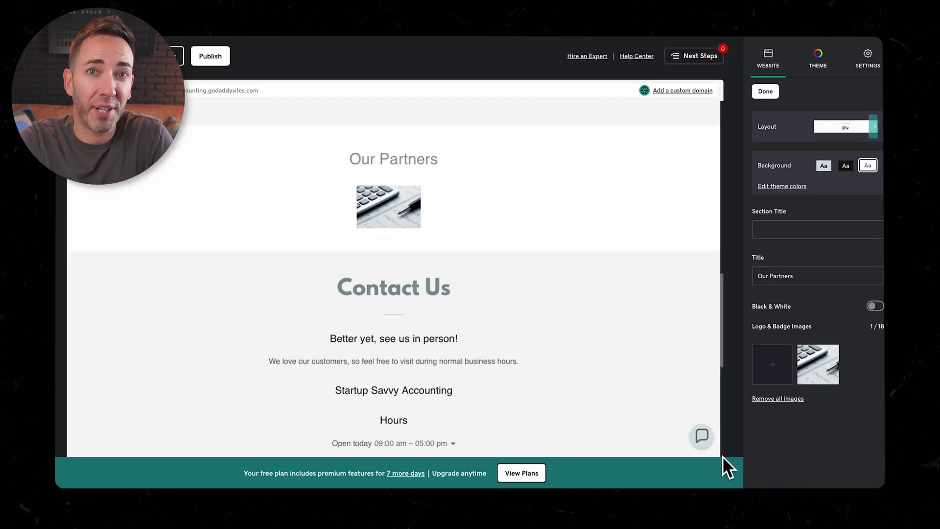
left_click(394, 251)
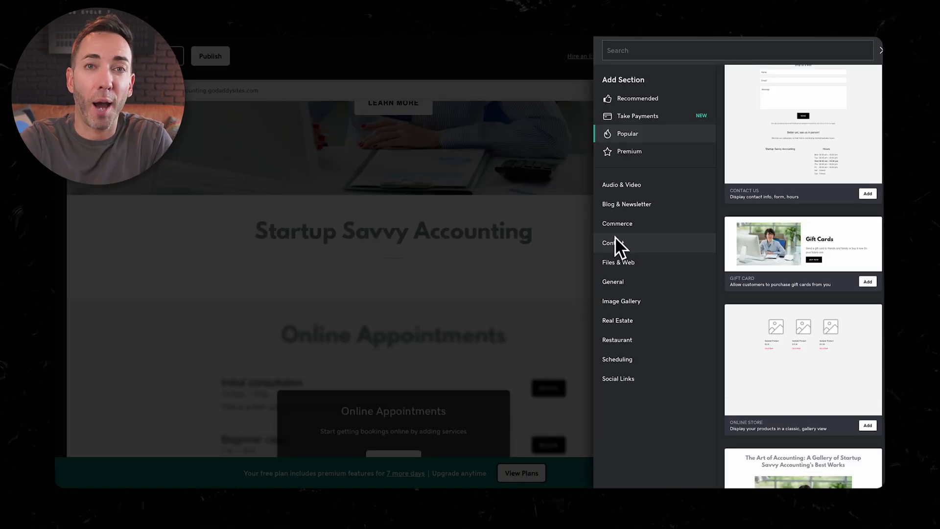
left_click(621, 279)
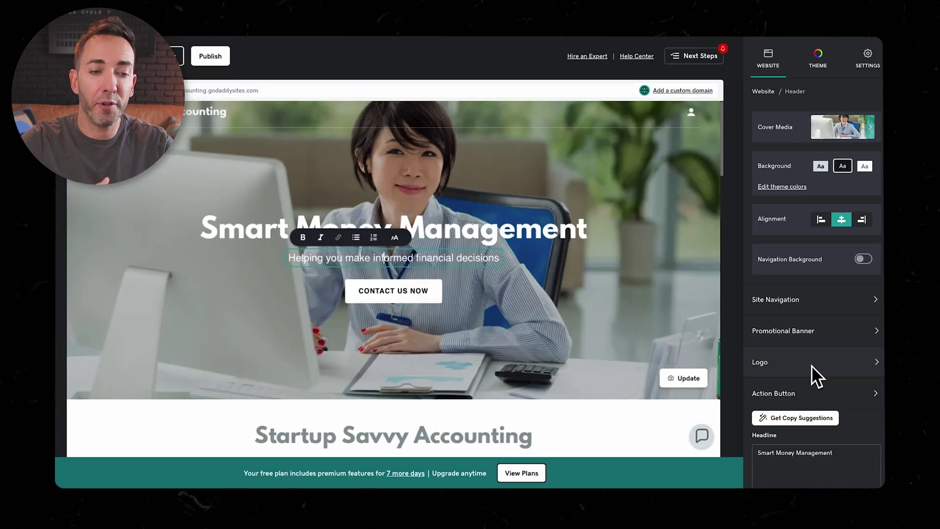
Step: Apply the AI hero copy 'Empowering Your Financial Future' with a Learn More button
left_click(808, 418)
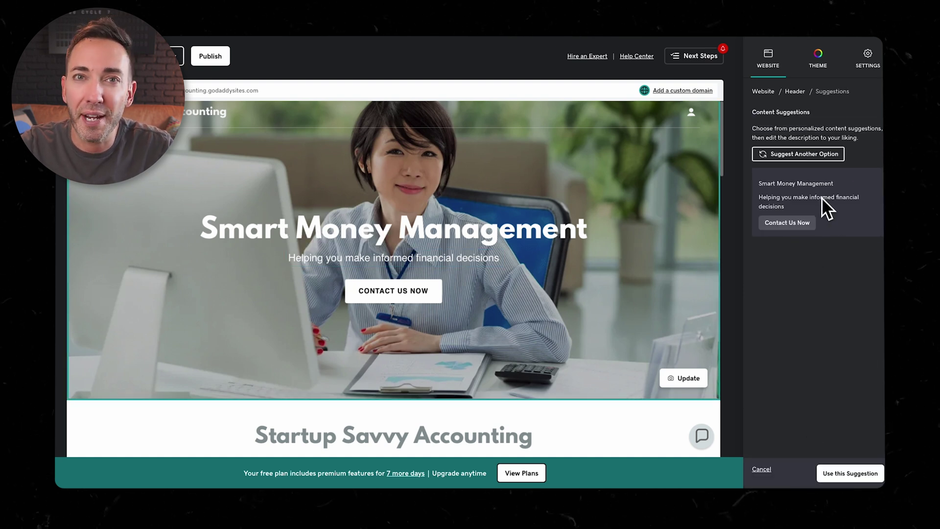
left_click(807, 153)
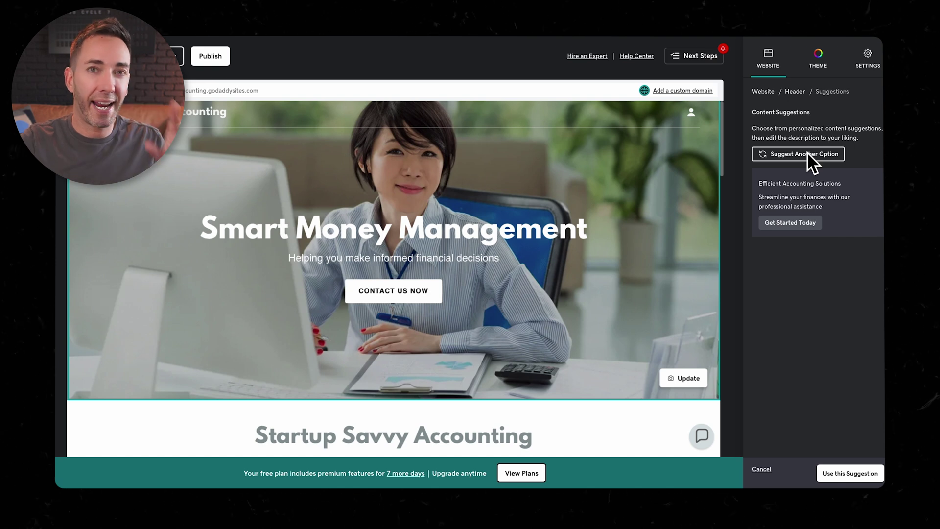
left_click(807, 153)
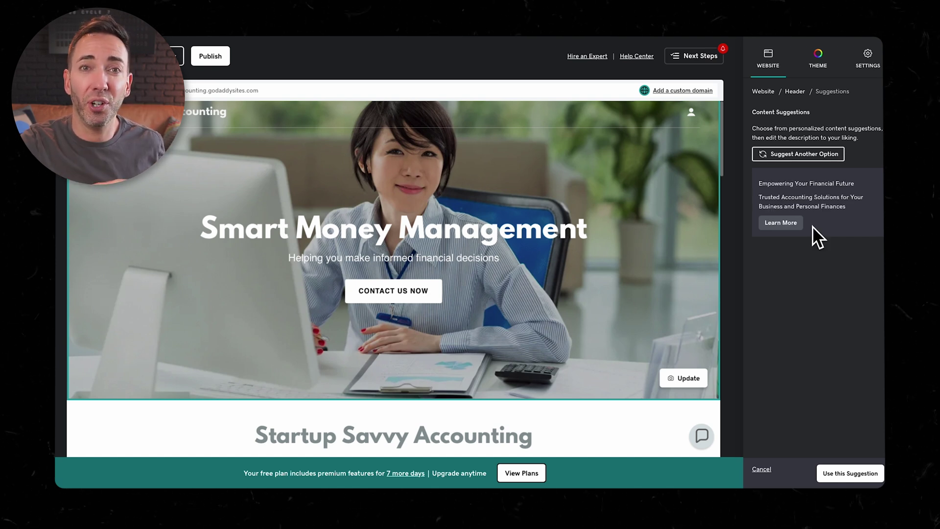
left_click(844, 472)
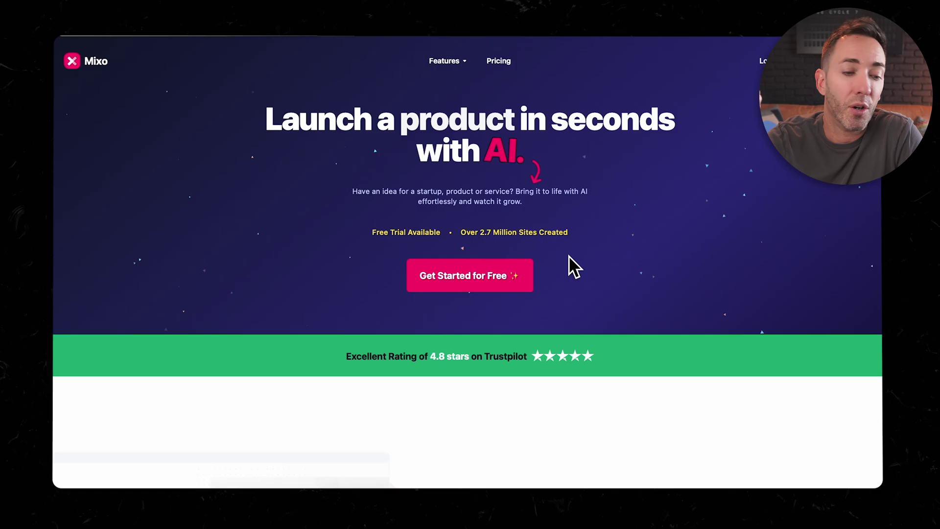
Step: Start a new Mixo site and submit the accounting startup idea
left_click(480, 274)
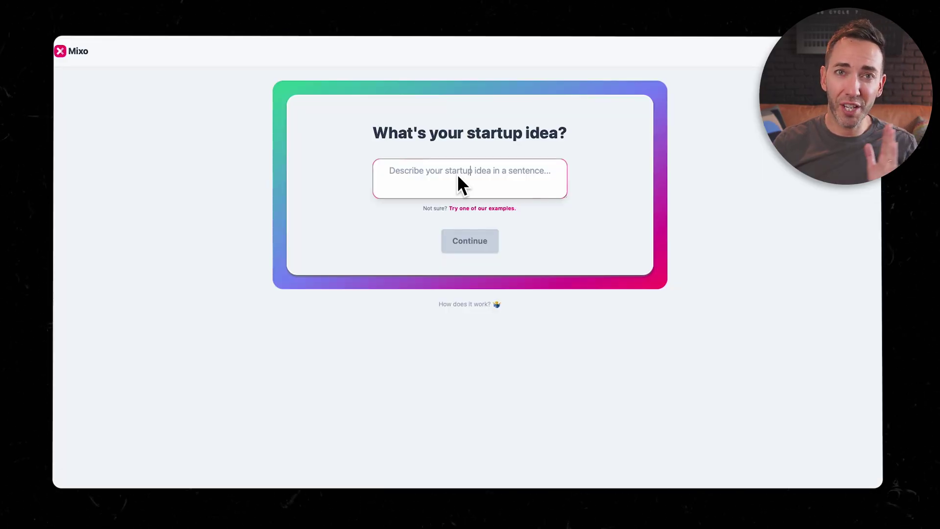
left_click(456, 176)
type("Startup Savvy Accounting is a boutique firm specializing in accounting services for small startups.")
left_click(472, 247)
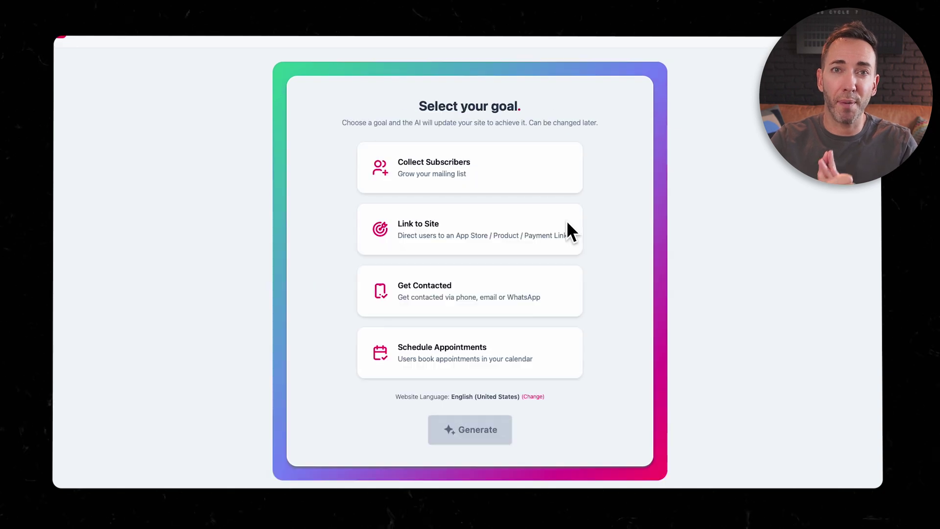
Step: Set the site goal to Schedule Appointments, booked through Calendly
left_click(495, 339)
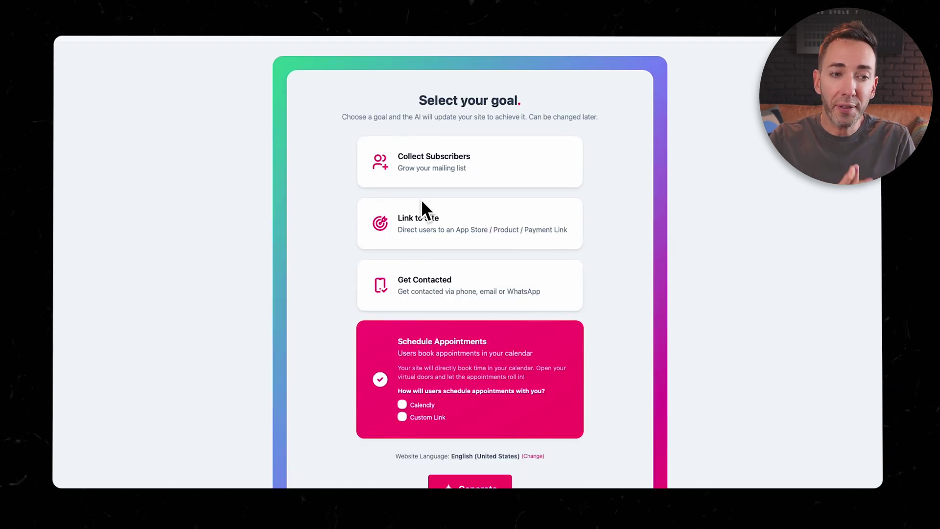
scroll(589, 237, "down", 1)
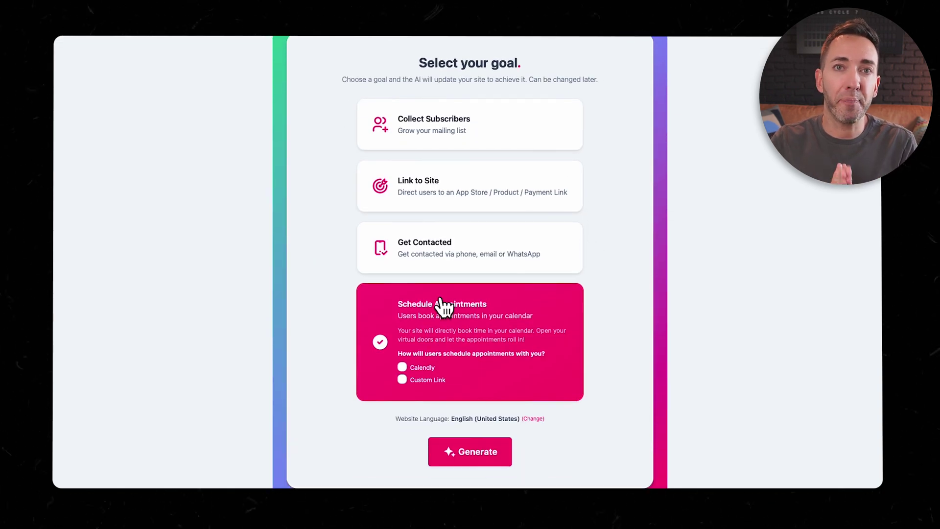
scroll(403, 360, "down", 1)
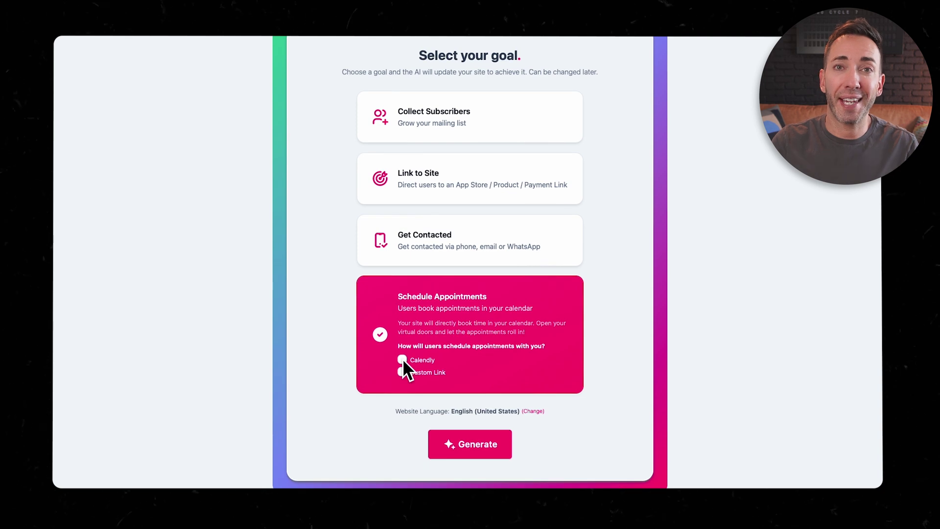
left_click(401, 359)
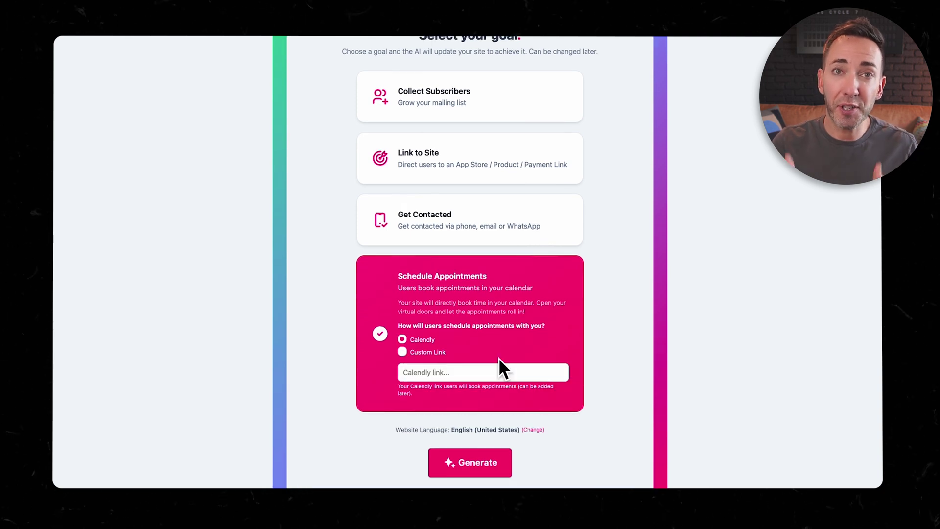
left_click(454, 371)
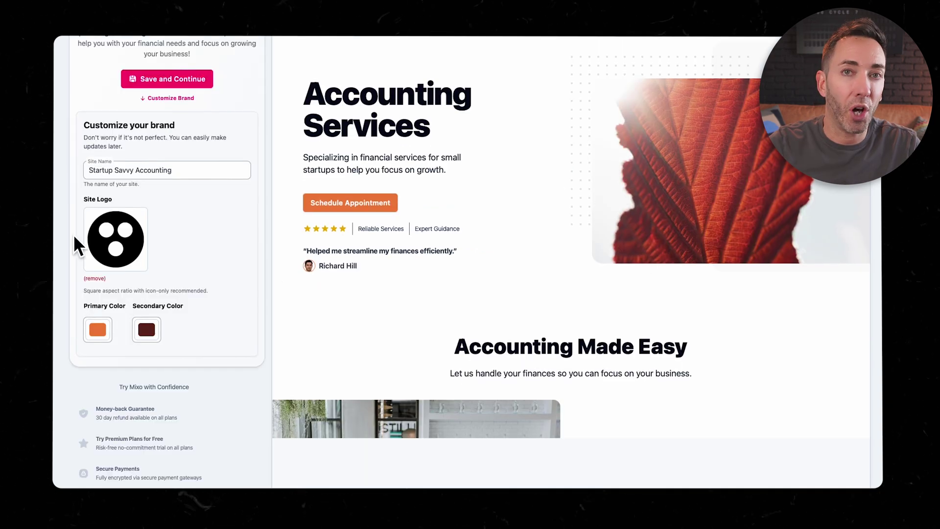
Step: Open the logo media library and preview the colour palettes without changing anything
left_click(104, 245)
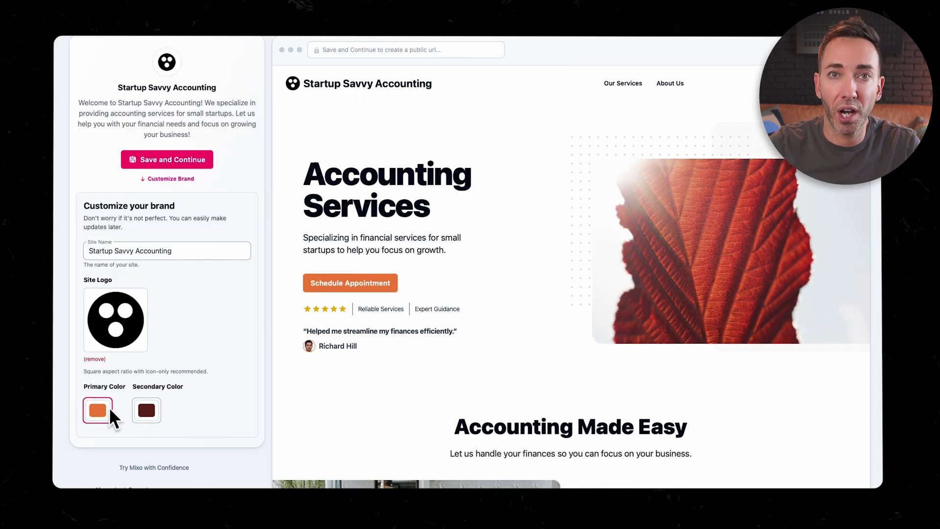
left_click(147, 410)
left_click(101, 409)
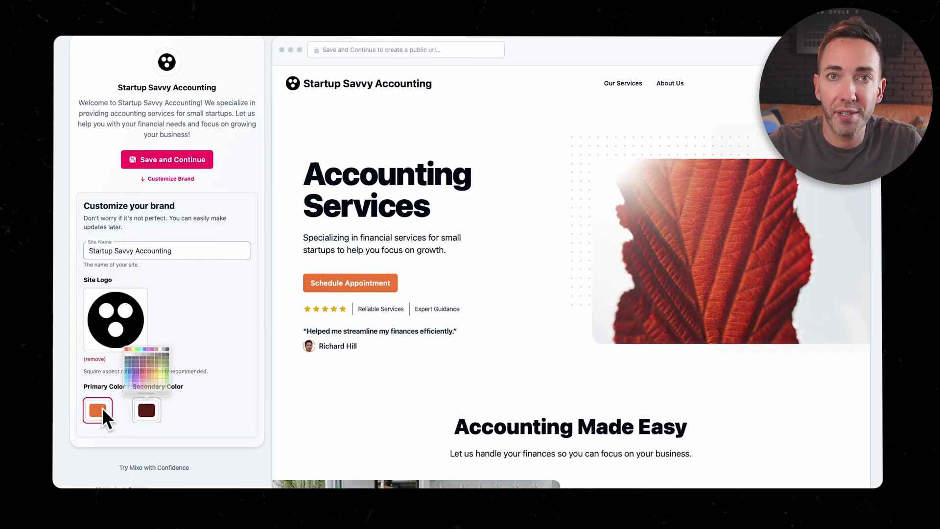
left_click(207, 367)
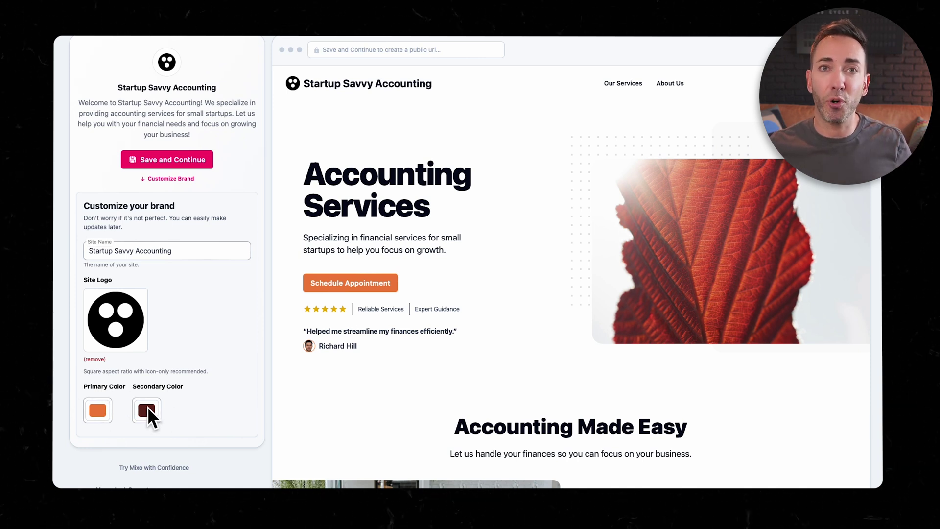
Step: Set the primary brand colour to purple and the secondary colour to yellow-green
left_click(99, 410)
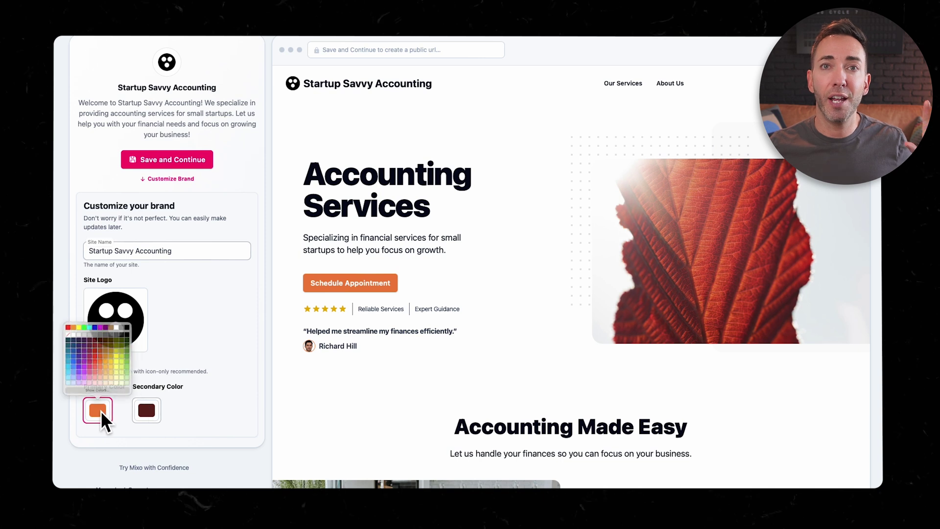
left_click(76, 363)
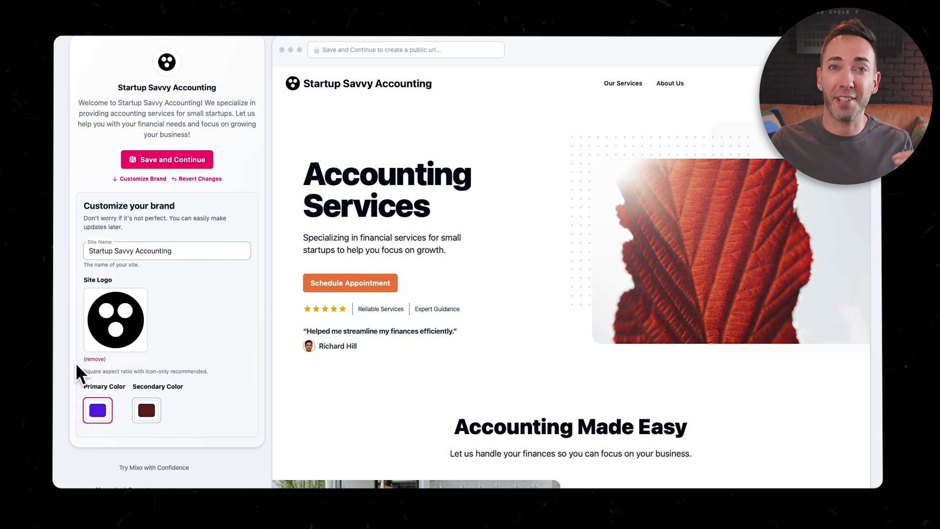
left_click(147, 412)
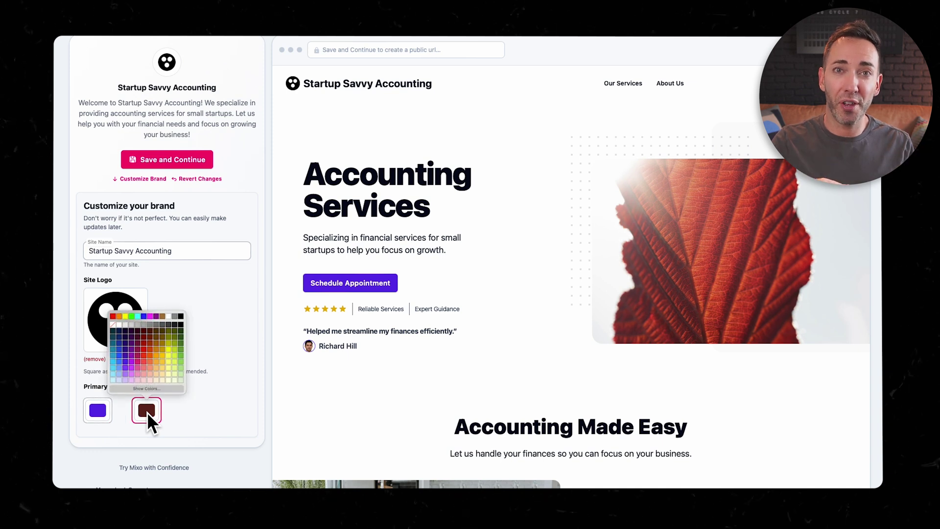
left_click(169, 343)
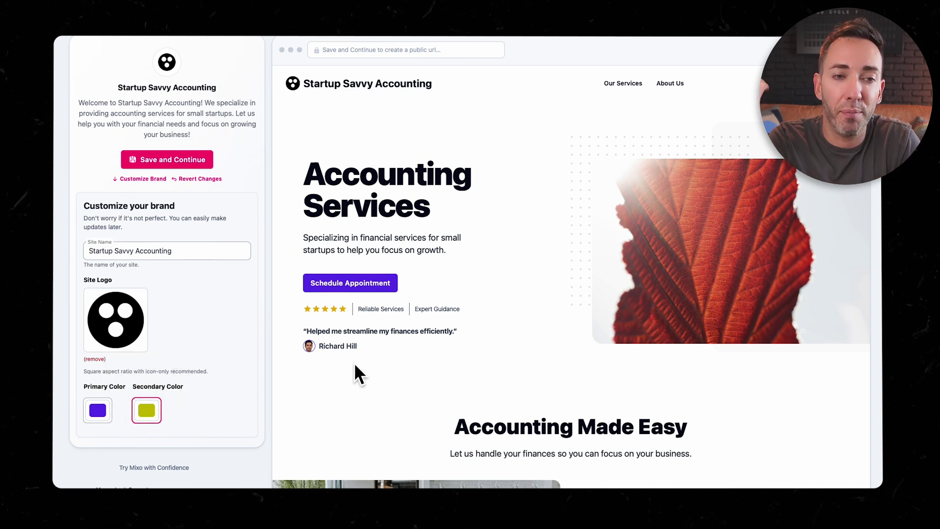
scroll(405, 376, "down", 8)
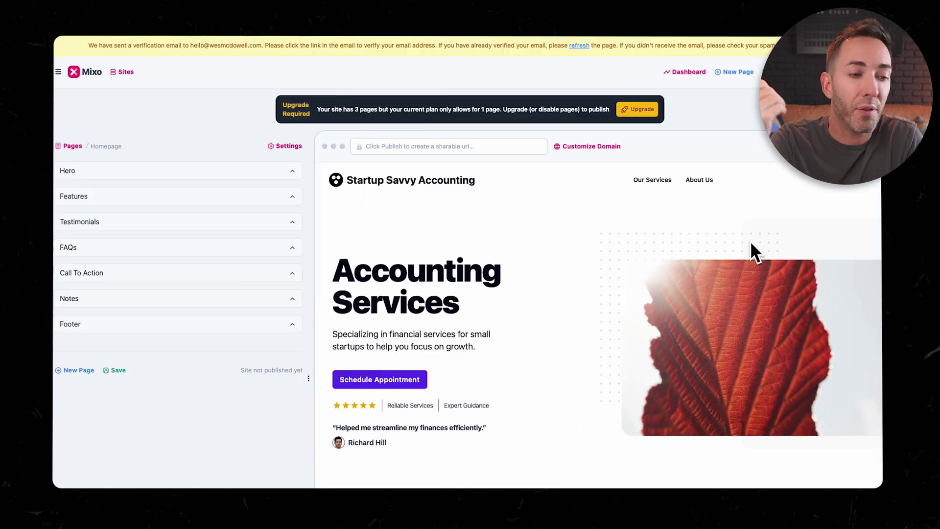
scroll(751, 241, "down", 3)
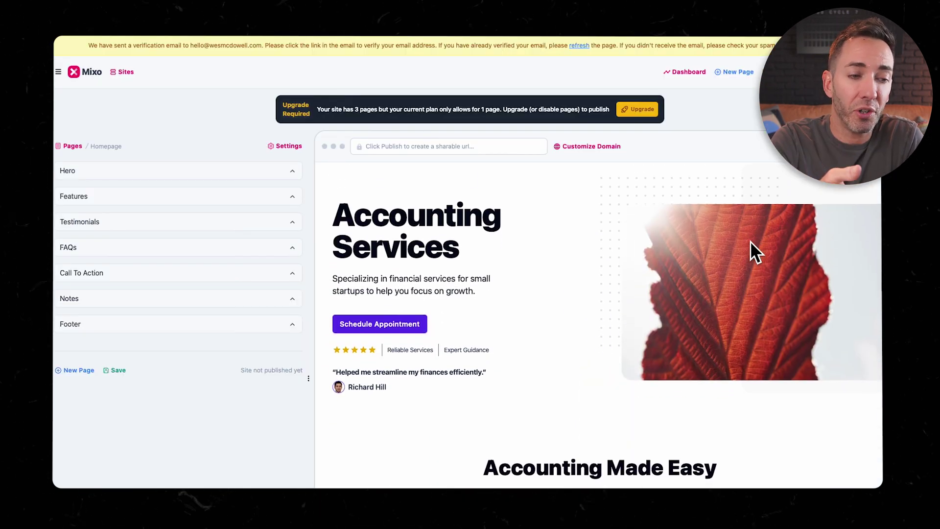
scroll(750, 241, "down", 10)
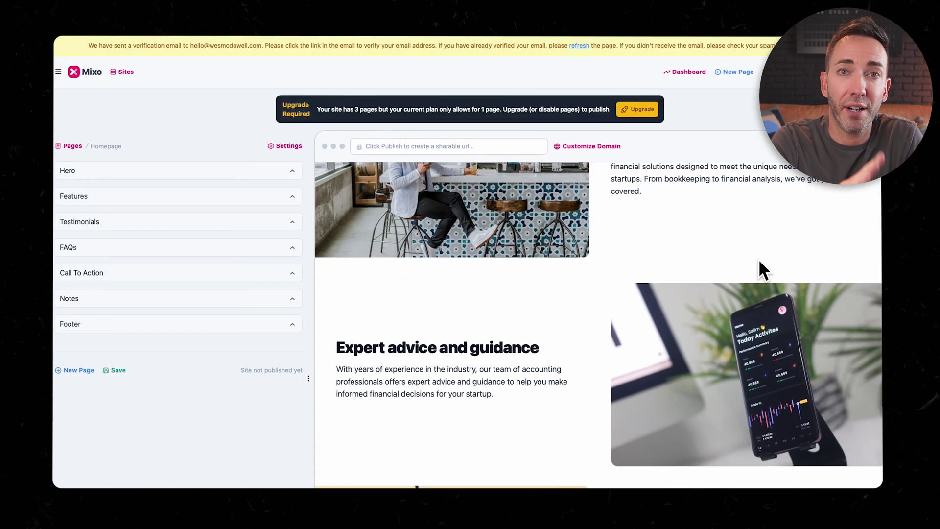
scroll(759, 259, "down", 5)
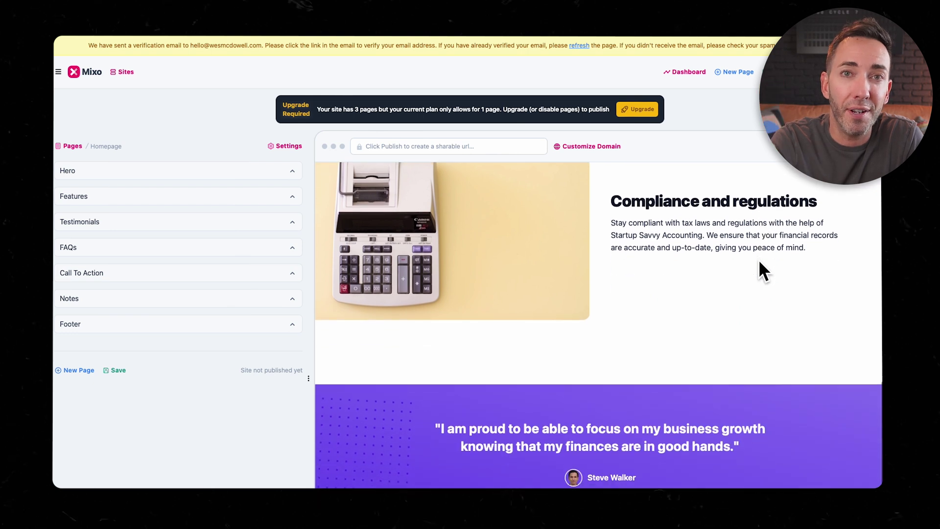
scroll(759, 260, "up", 20)
scroll(759, 260, "up", 3)
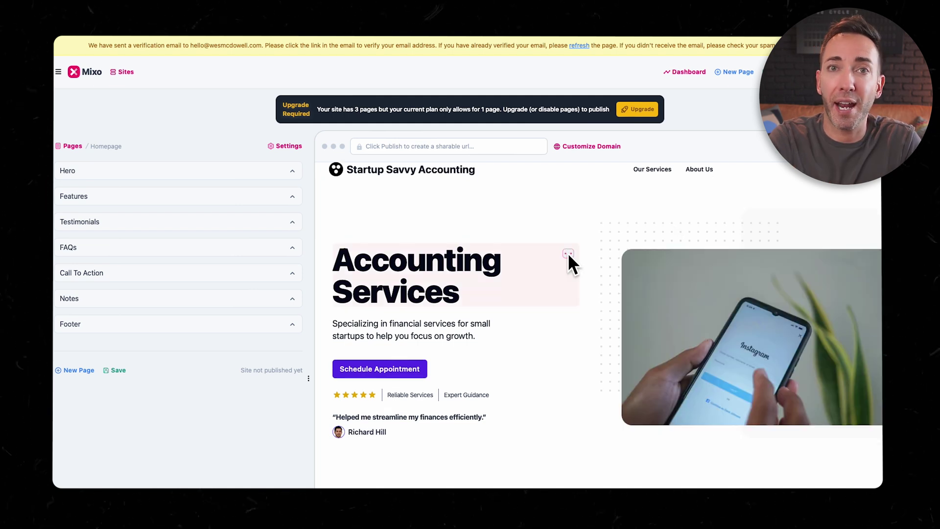
Step: Have AI rewrite the hero heading to 'Expert Accounting Solutions' and select the title in Edit Content
left_click(568, 253)
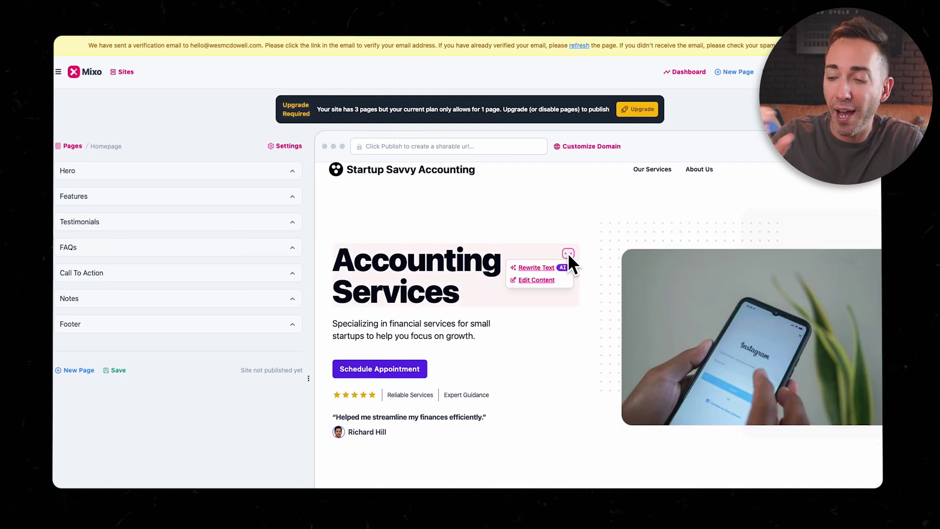
left_click(537, 268)
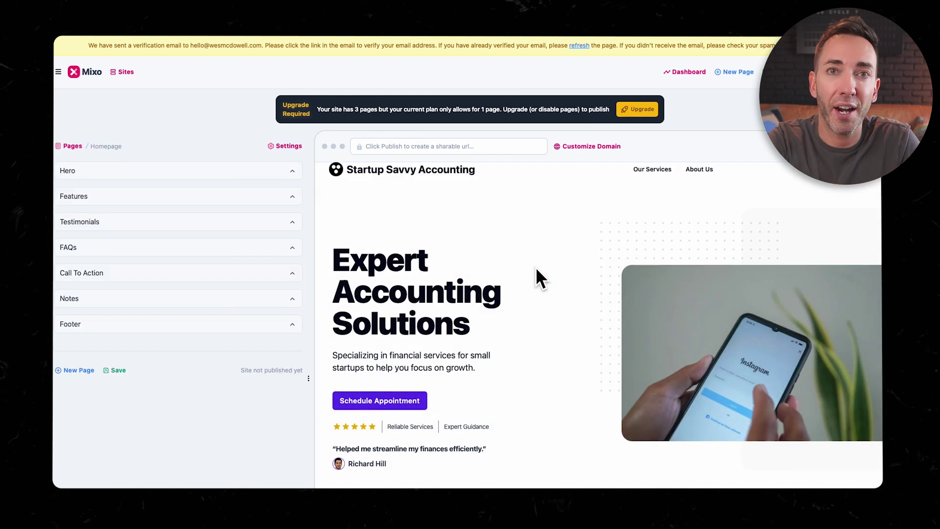
left_click(567, 254)
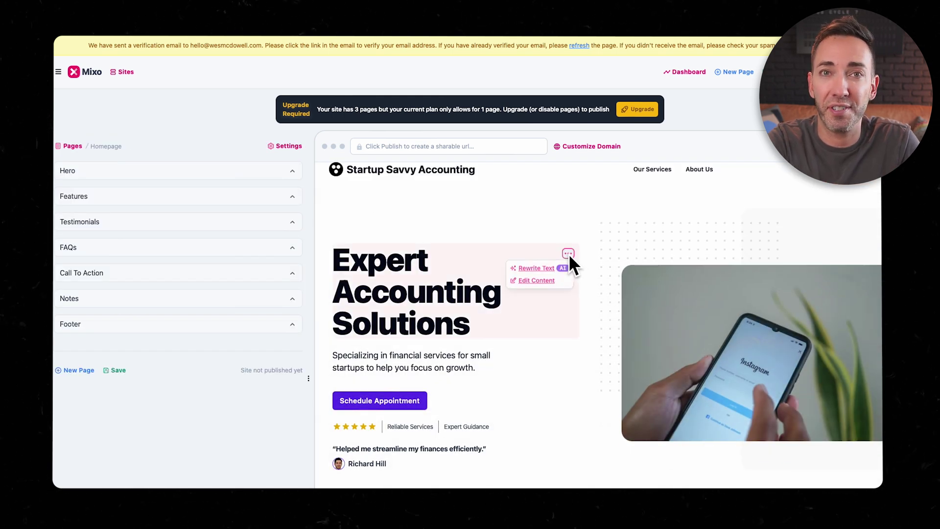
left_click(537, 279)
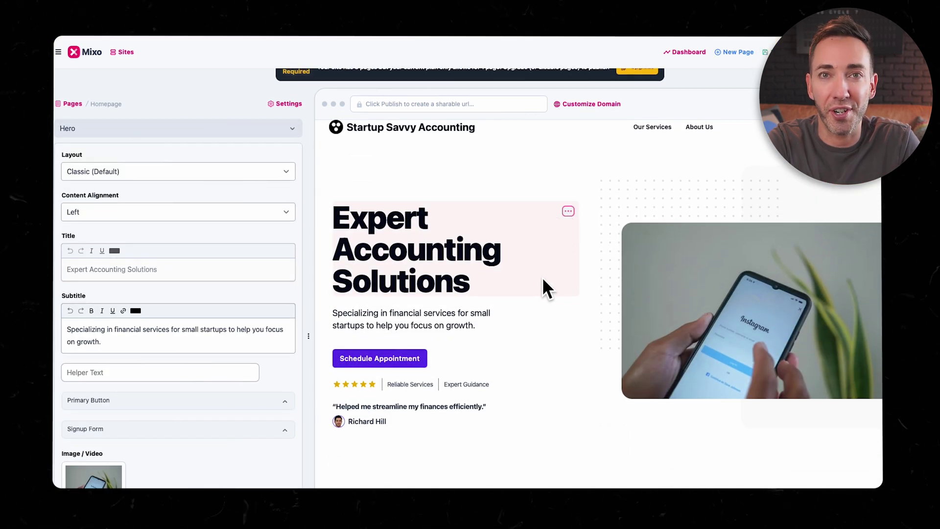
triple_click(146, 269)
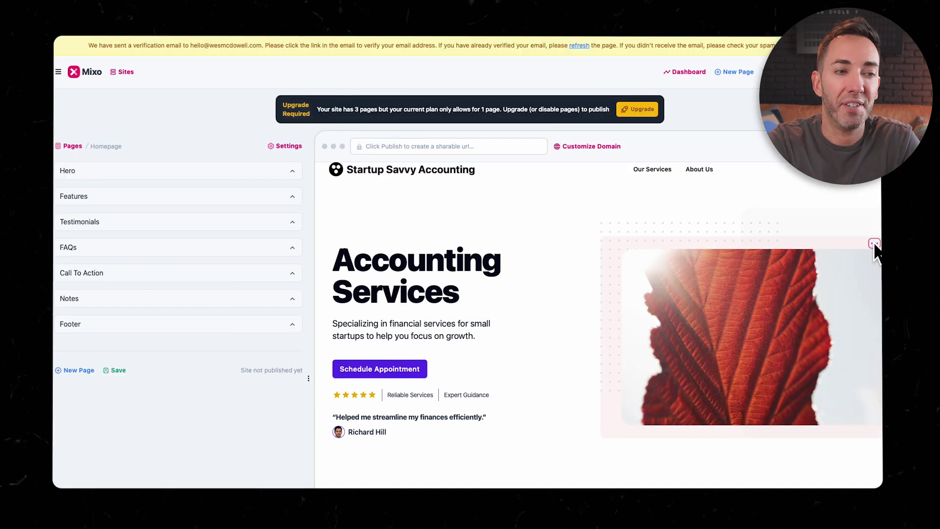
Step: Reselect the hero photo twice for new alternatives, then expand and collapse Features
left_click(874, 243)
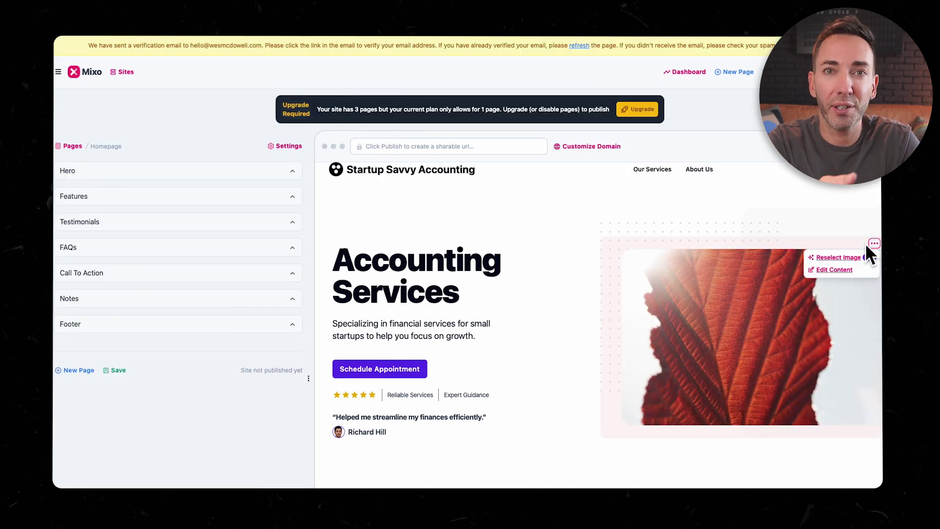
left_click(844, 257)
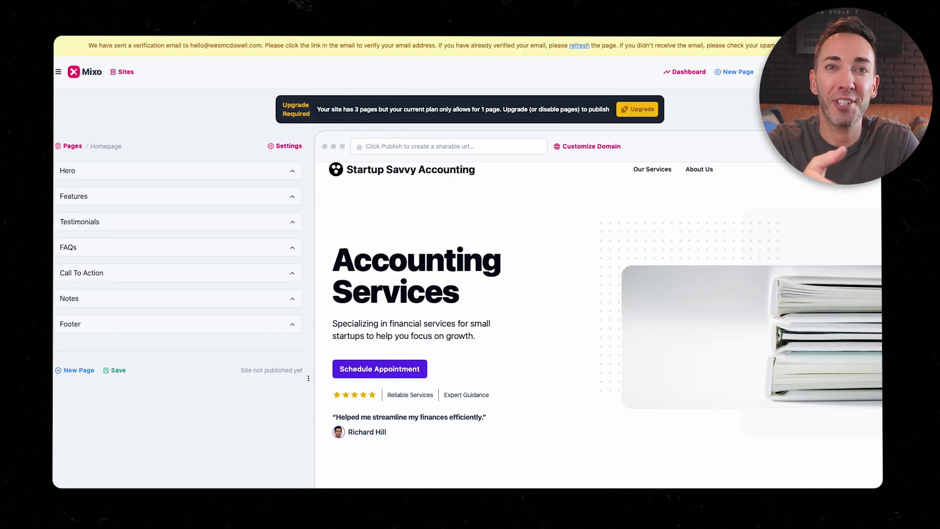
mouse_move(754, 271)
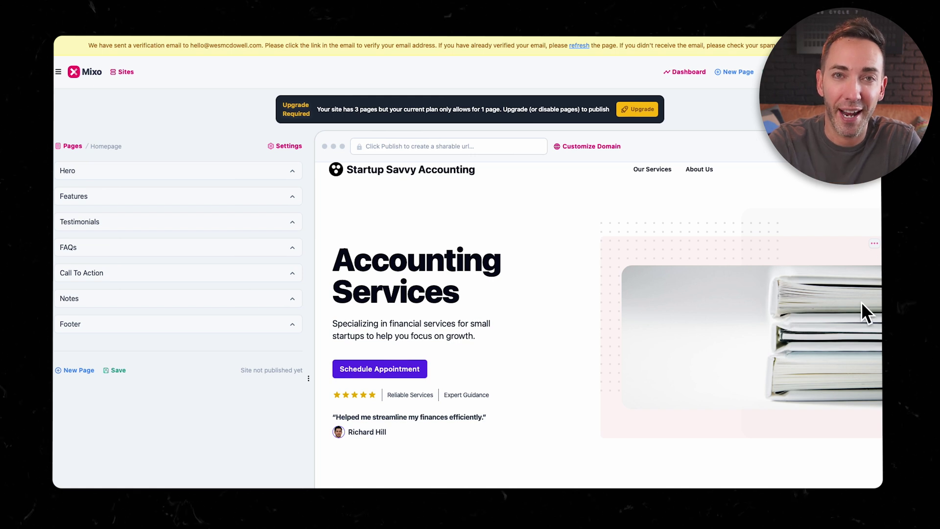
left_click(875, 244)
left_click(843, 256)
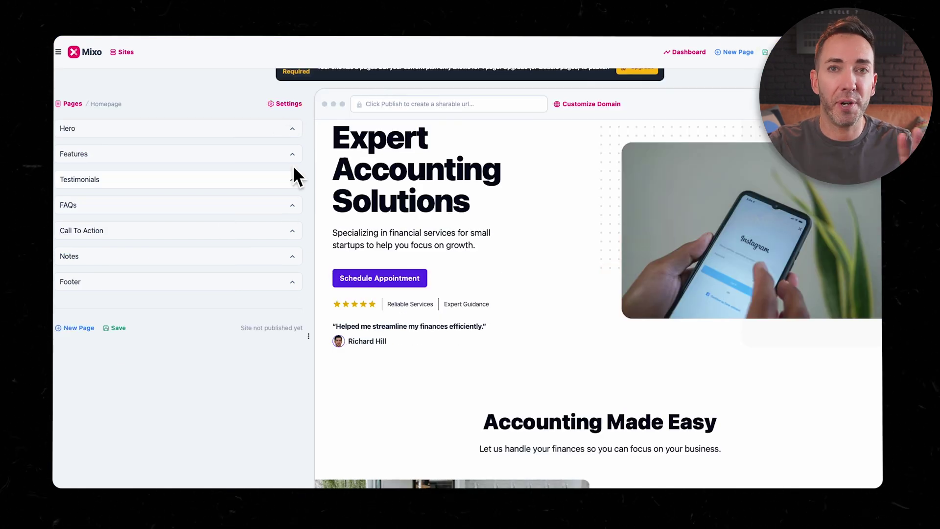
left_click(293, 154)
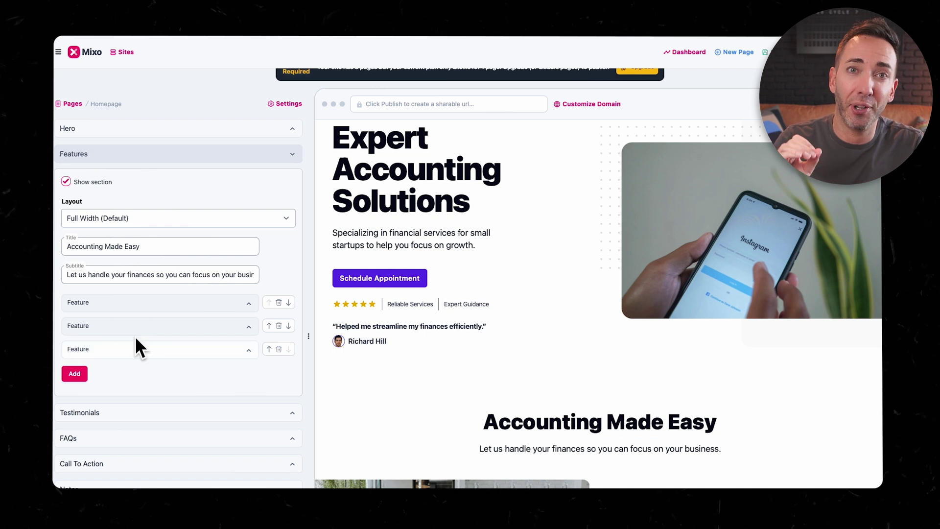
left_click(292, 155)
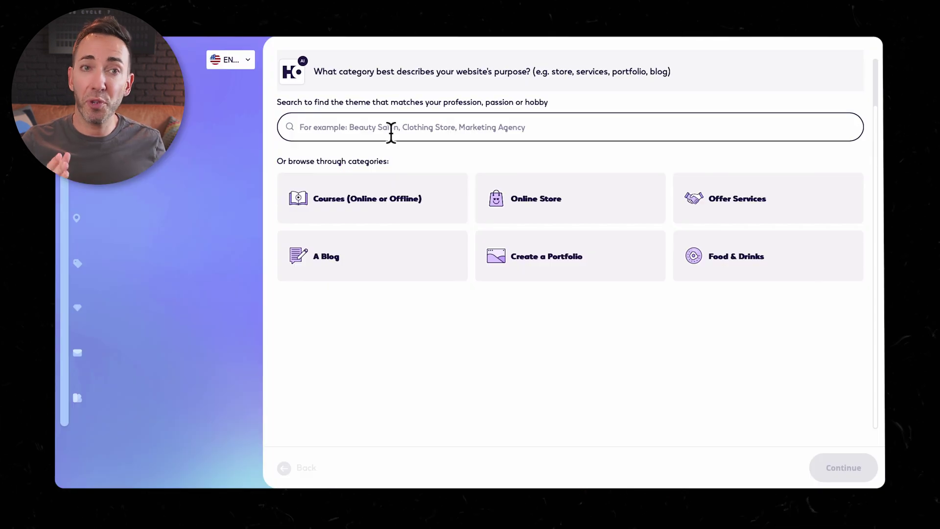
Step: Pick accounting firm as the category, offering bookkeeping, tax planning, advisory and forecasting services
type("accounti")
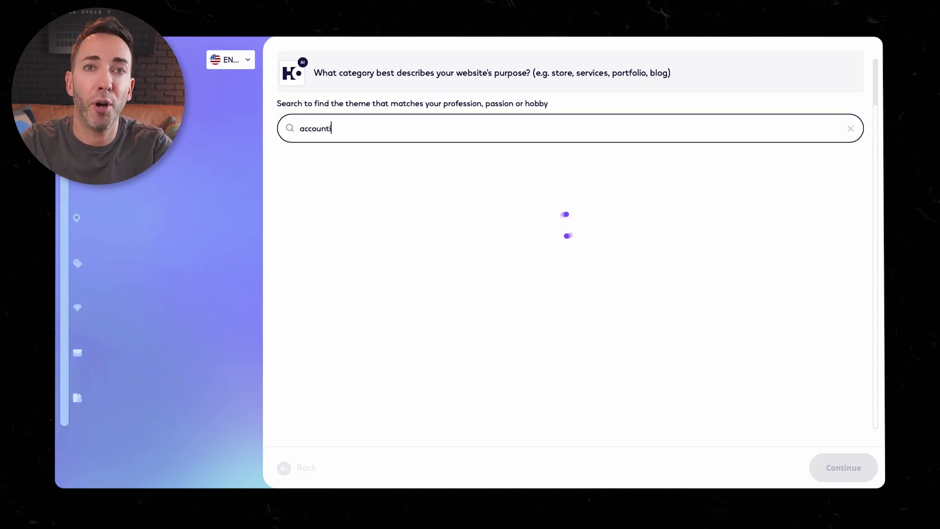
type("ng")
left_click(403, 233)
left_click(844, 468)
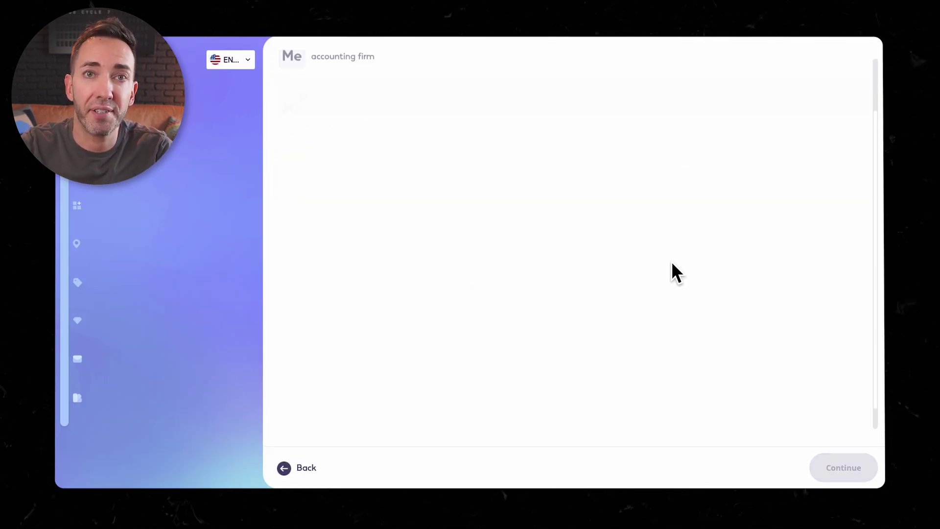
left_click(439, 169)
left_click(565, 131)
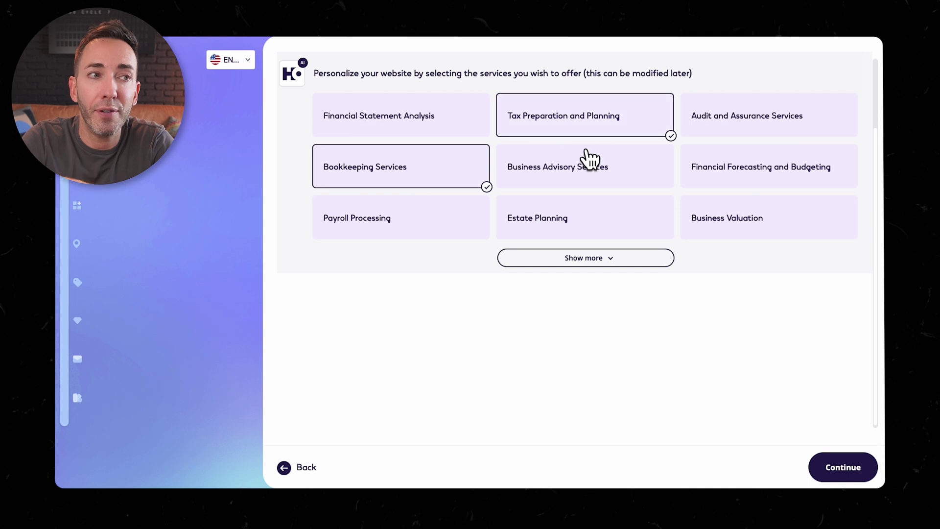
left_click(590, 159)
left_click(761, 166)
left_click(837, 468)
Step: Choose Get new customers as the goal and mark the business as online only
left_click(594, 166)
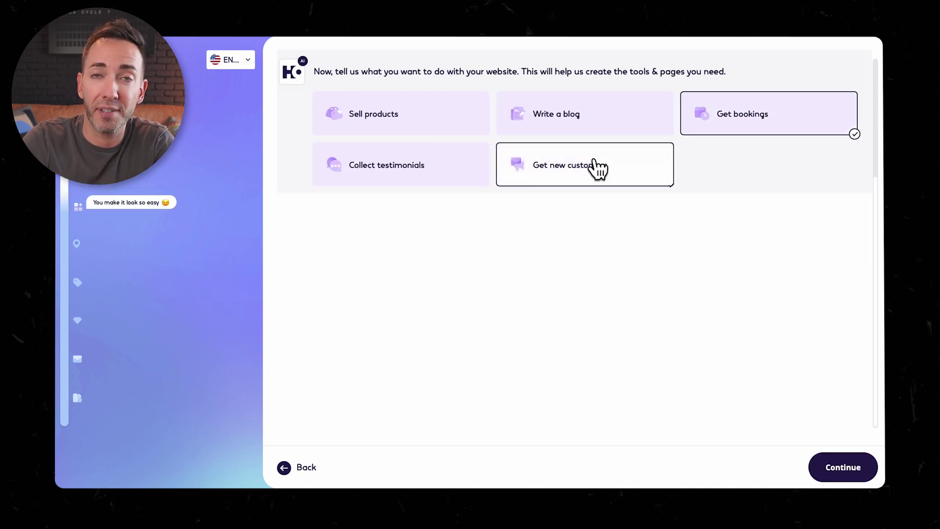
left_click(841, 469)
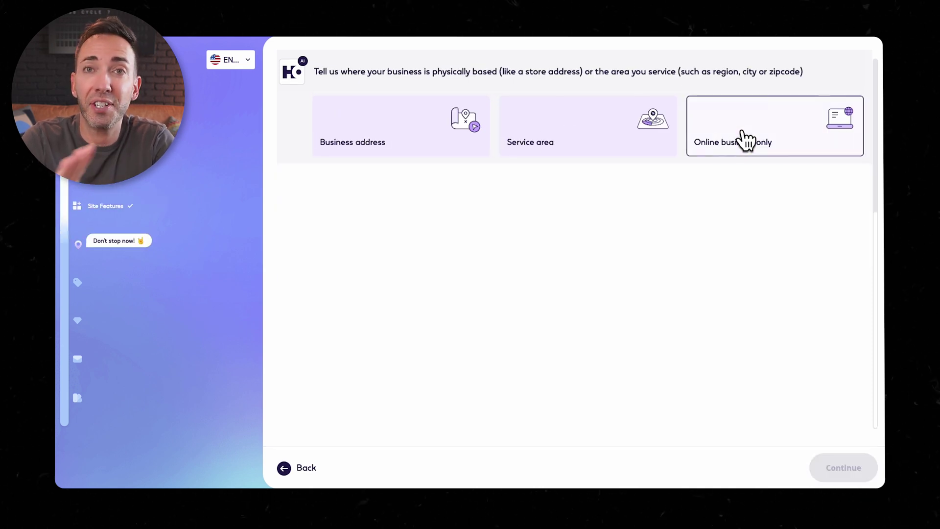
left_click(744, 141)
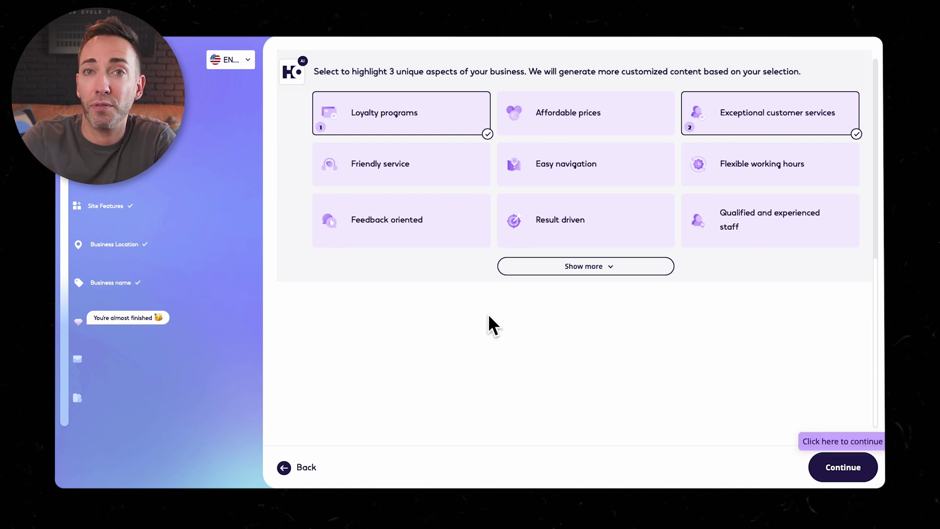
Step: Set highlights to Result driven and Qualified and experienced staff, with a website contact form
left_click(565, 226)
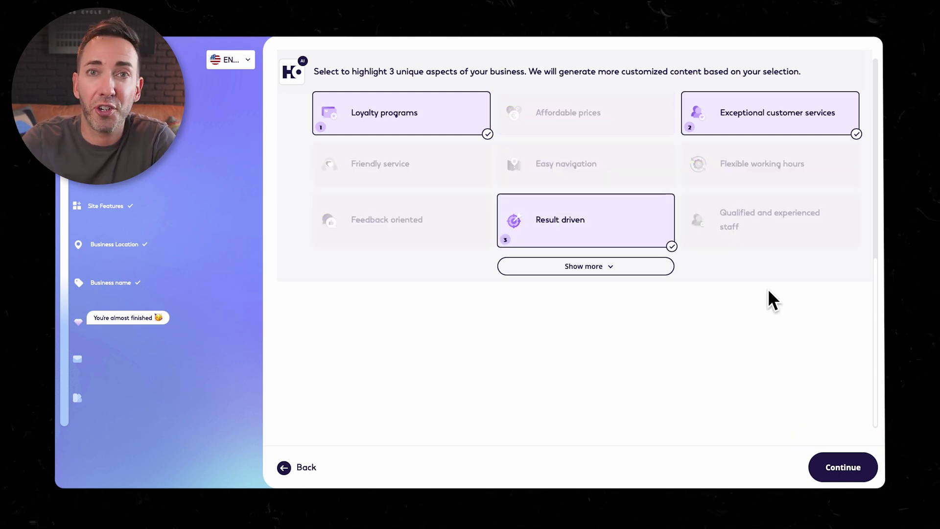
left_click(595, 270)
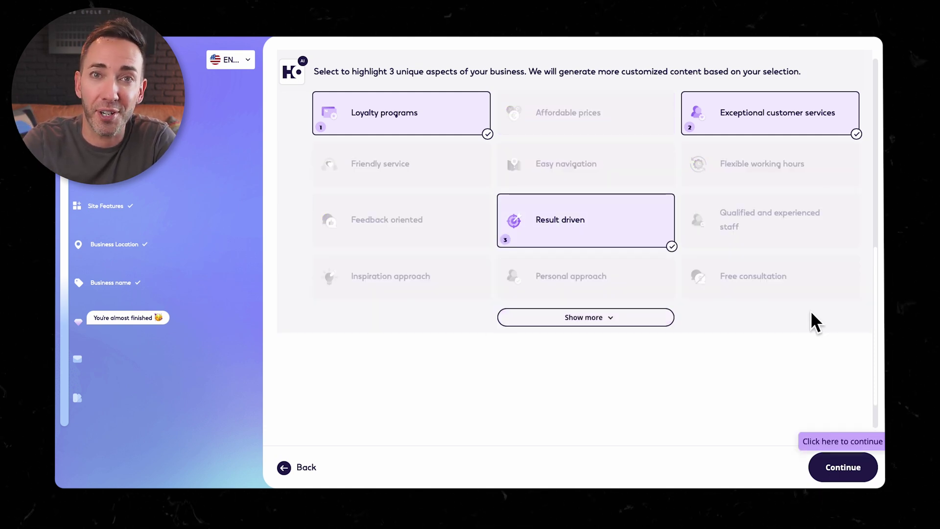
left_click(480, 131)
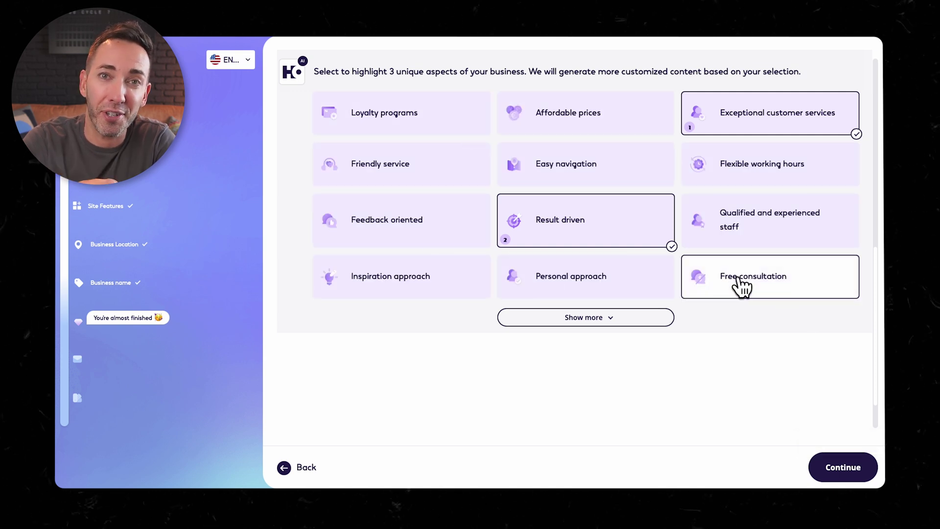
left_click(756, 230)
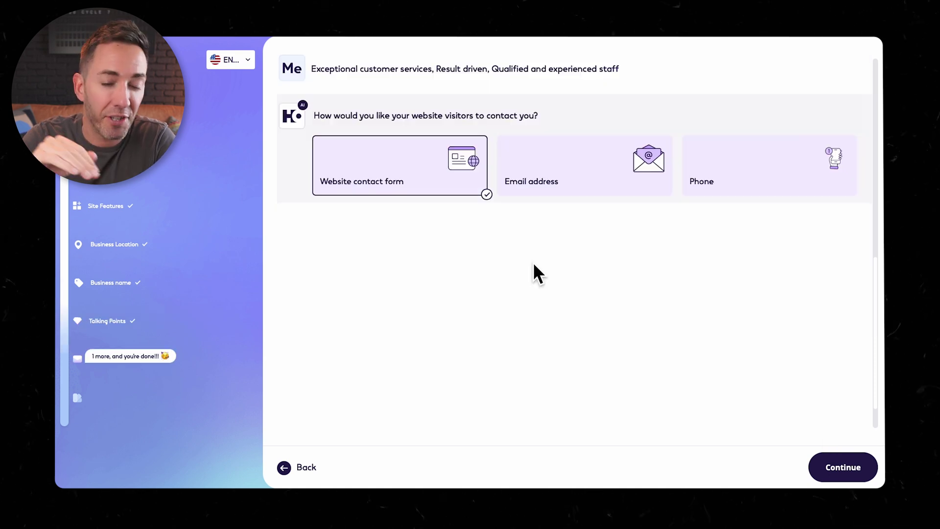
left_click(851, 474)
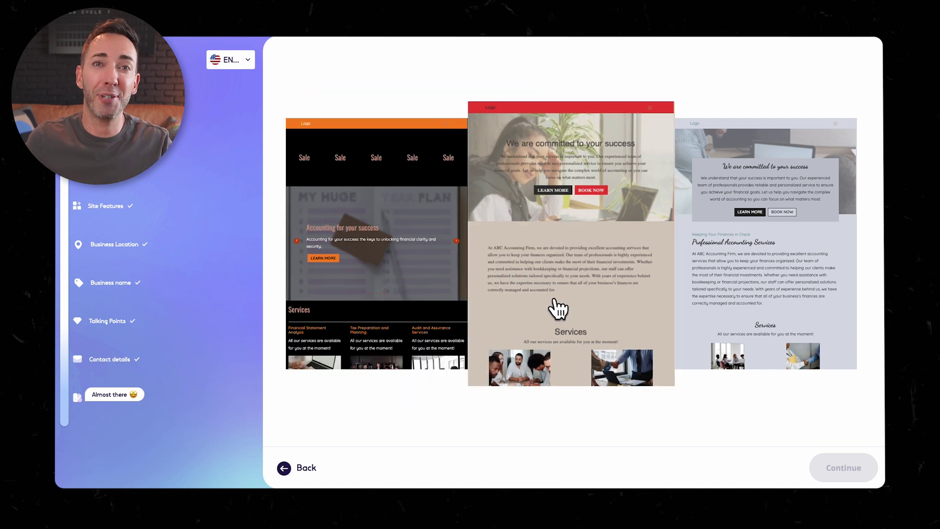
Step: Choose the red accounting template design and try two alternative colour palettes
left_click(559, 309)
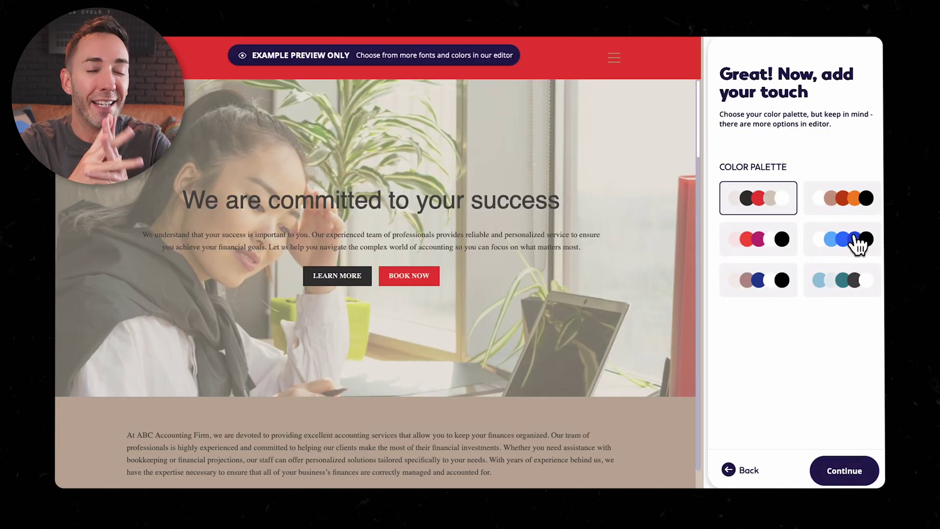
left_click(857, 238)
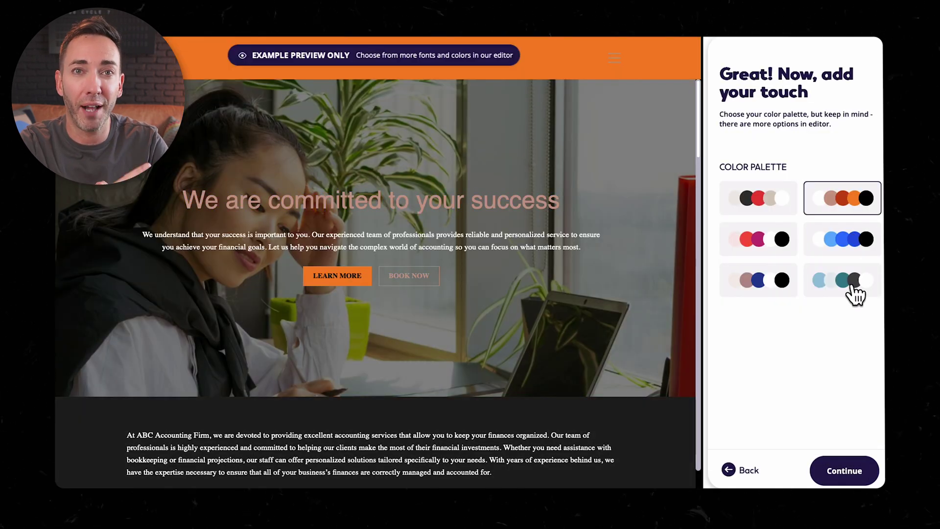
left_click(856, 293)
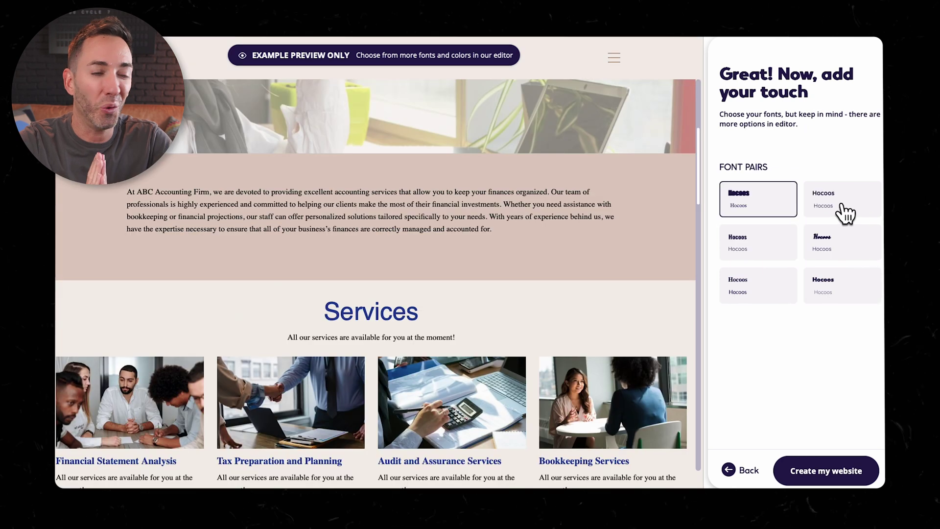
Step: Try the condensed, italic serif, script and rounded sans font pairs, settling on heavy bold sans
left_click(843, 205)
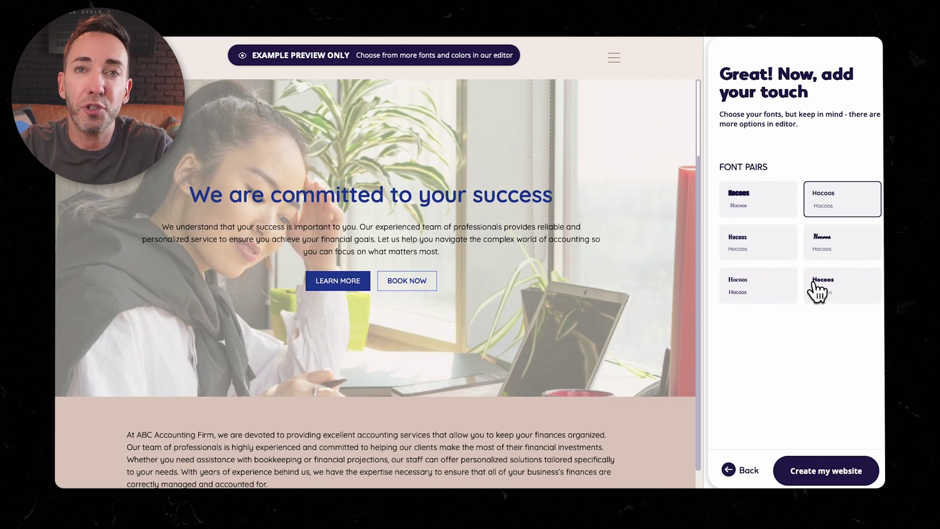
left_click(740, 256)
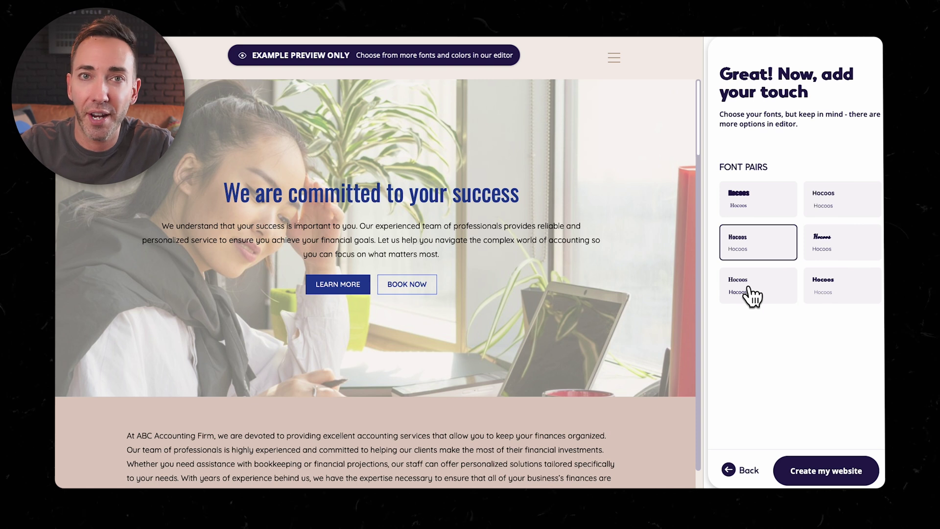
left_click(753, 296)
left_click(811, 258)
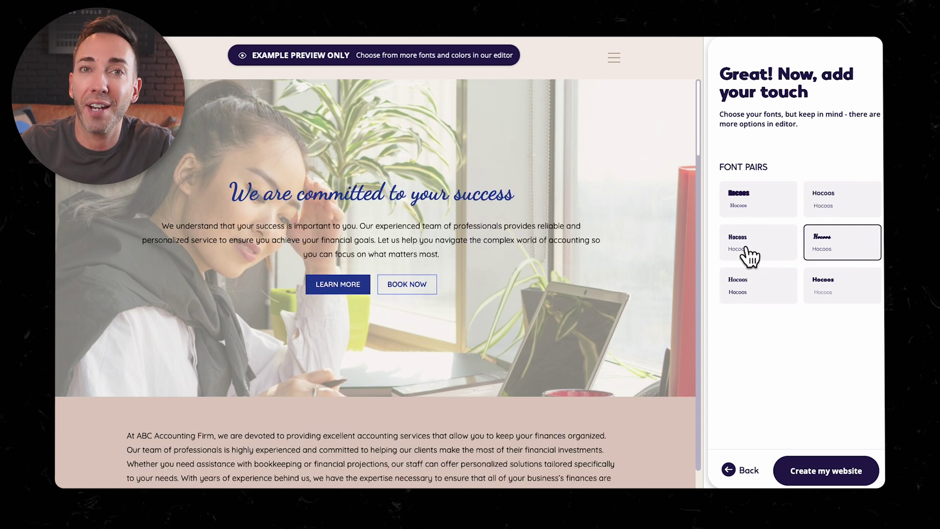
left_click(832, 204)
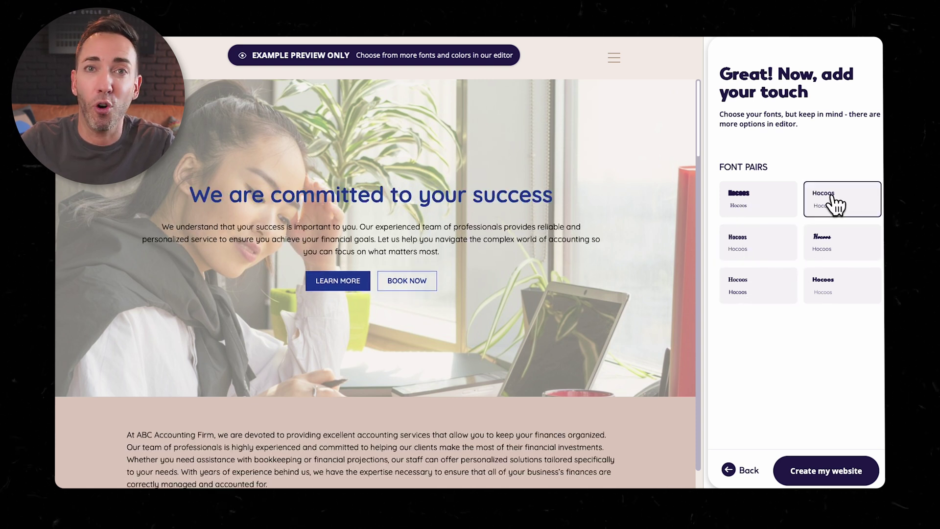
left_click(833, 289)
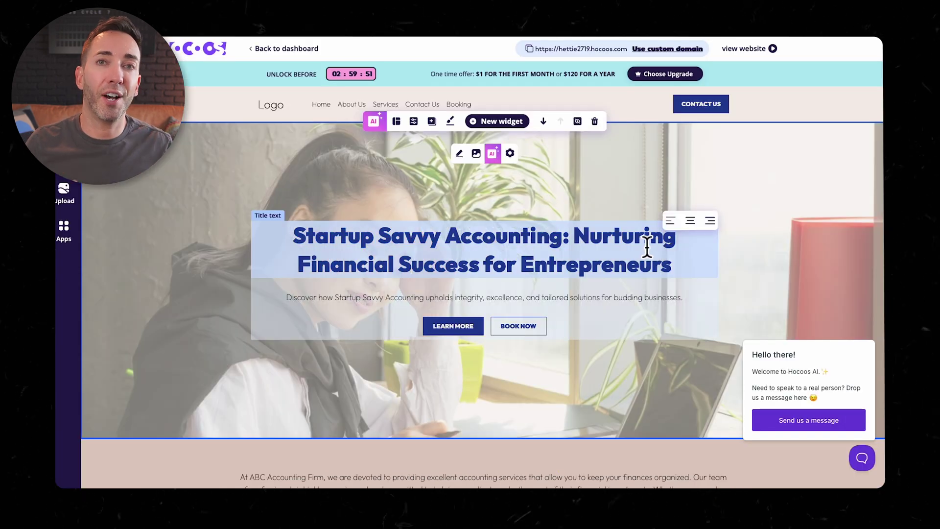
Step: Generate the AI headline 'Elevate Your Startup with Us' from keywords, then open AI rewriting for the description
left_click(288, 220)
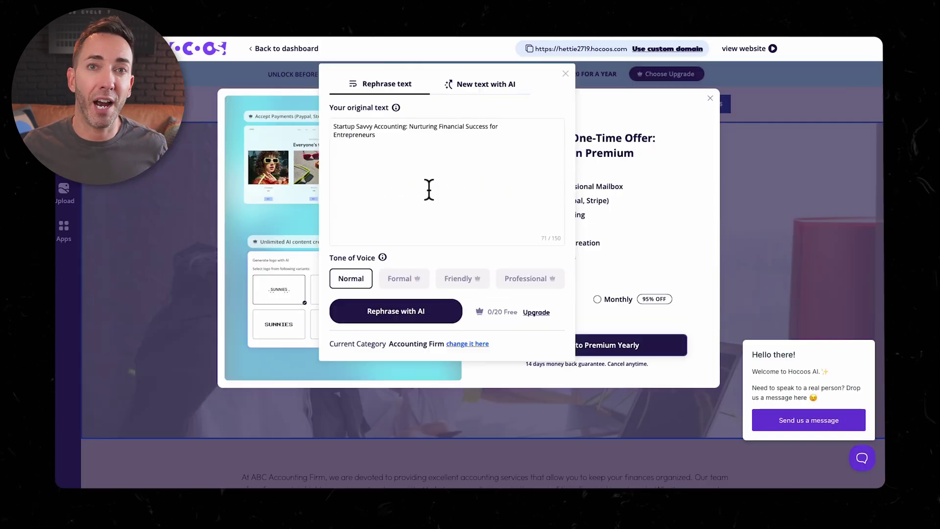
left_click(430, 187)
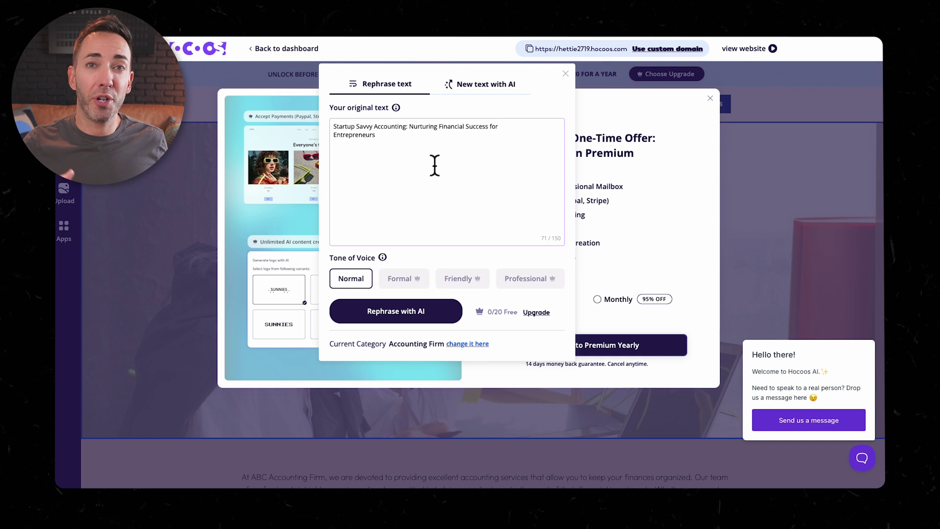
left_click(474, 88)
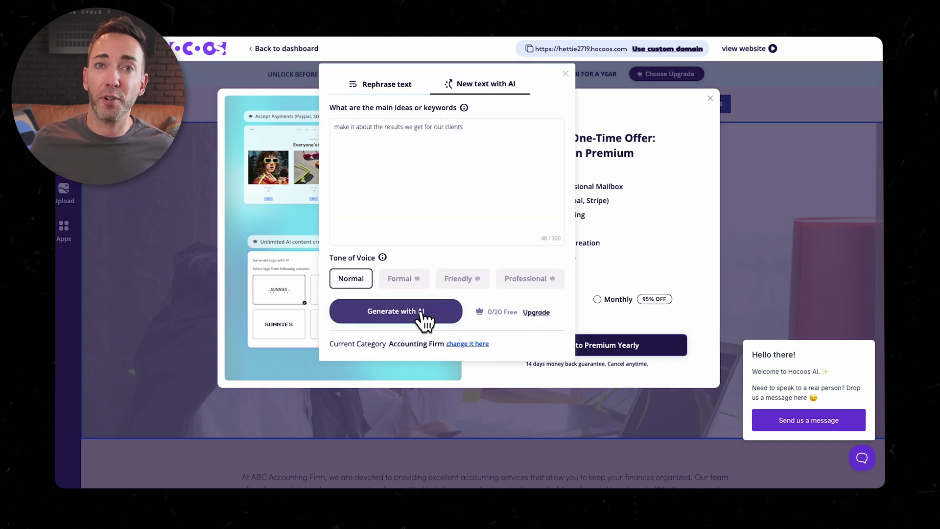
left_click(422, 315)
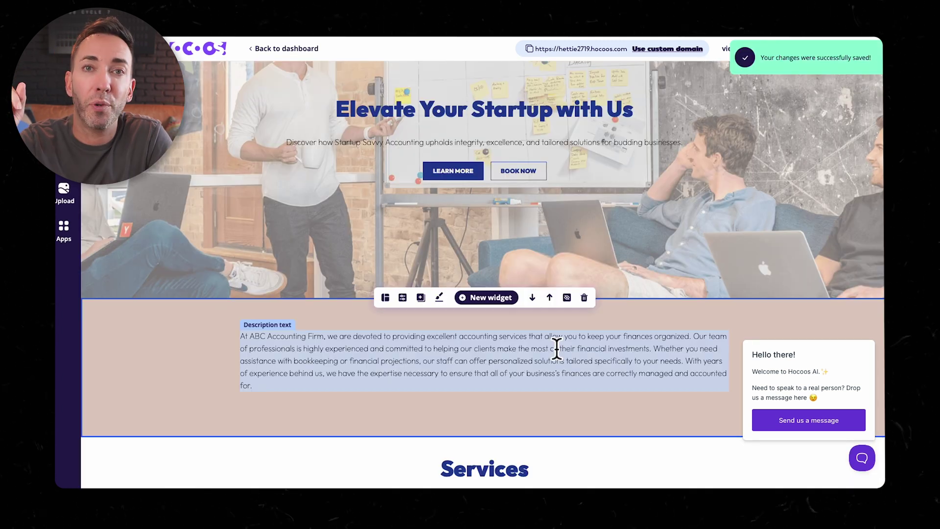
left_click(558, 348)
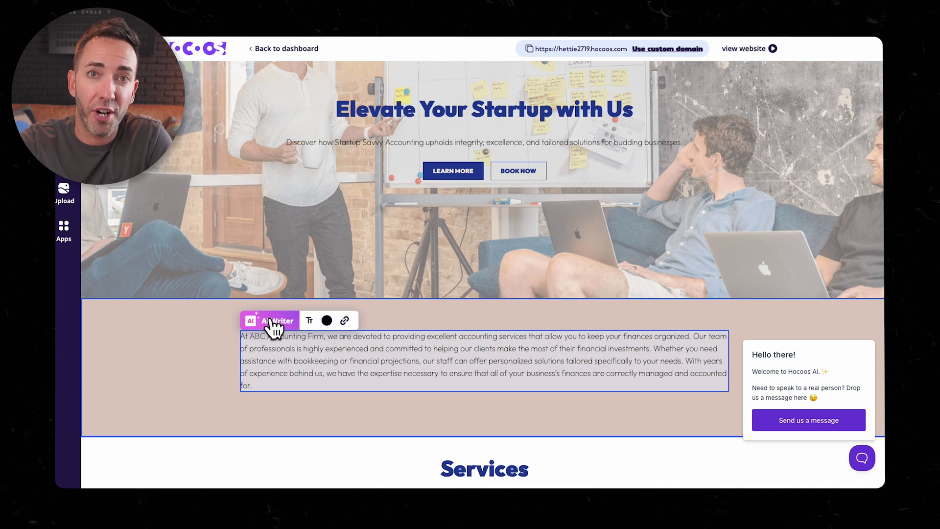
left_click(272, 322)
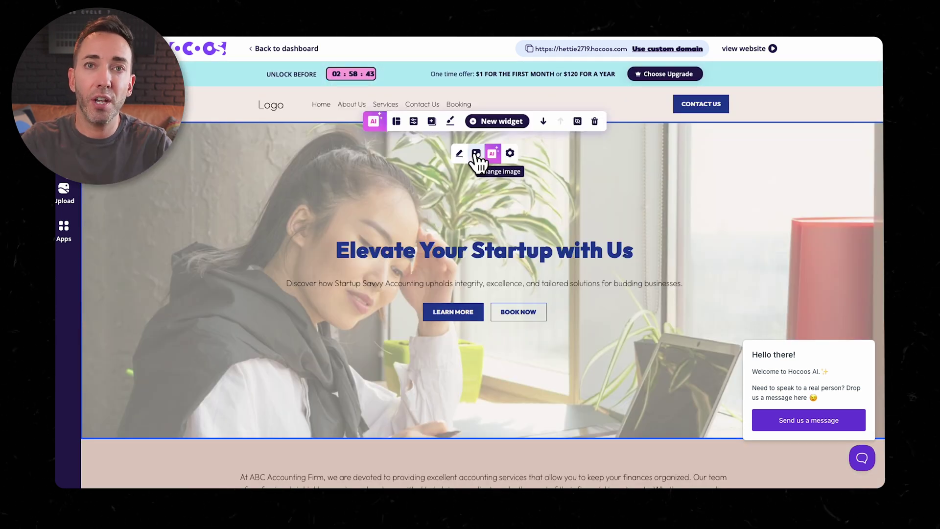
Step: Replace the hero background with the free stock photo of the office team and save
left_click(476, 154)
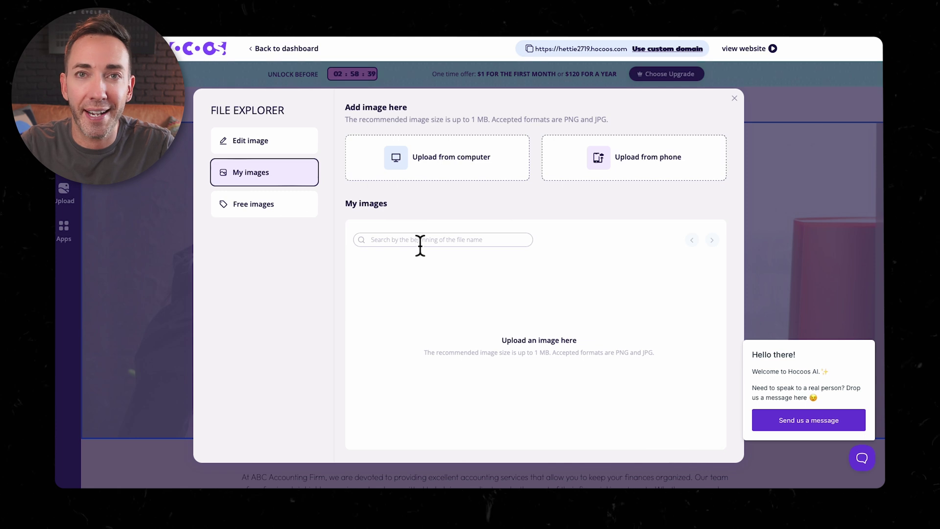
left_click(276, 202)
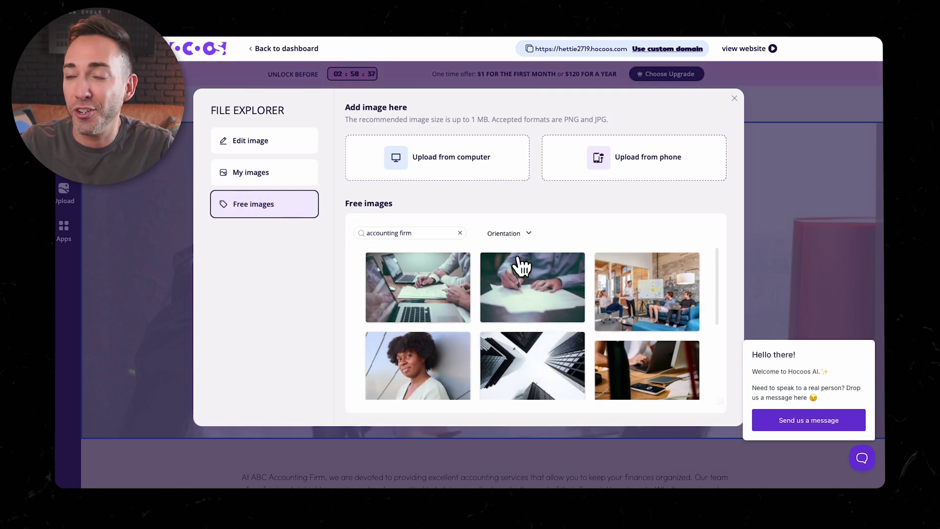
left_click(680, 282)
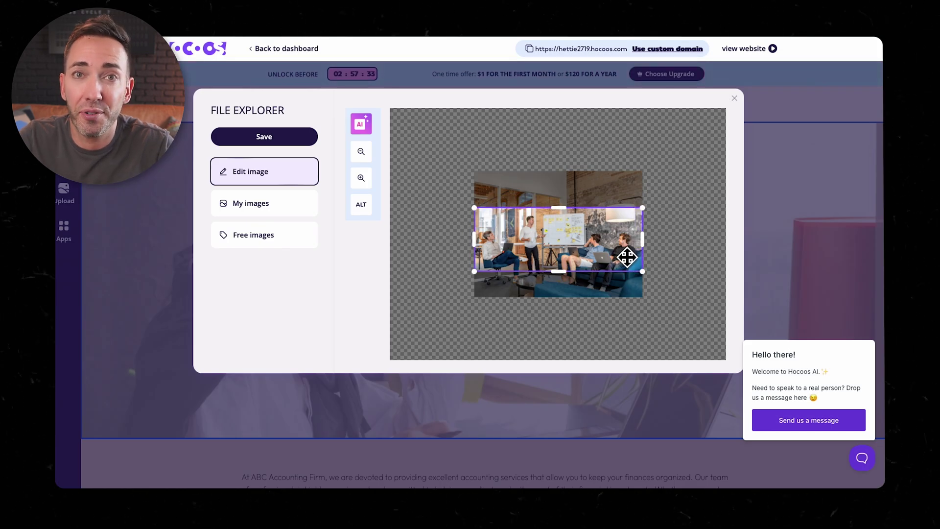
left_click(281, 140)
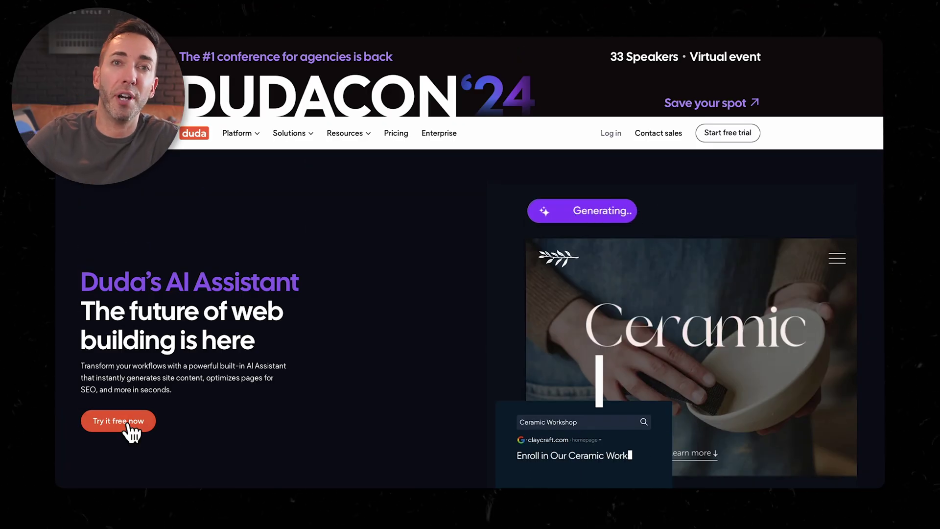
Step: Start a Duda free trial, answering setup as a business owner with no website-building experience
left_click(129, 421)
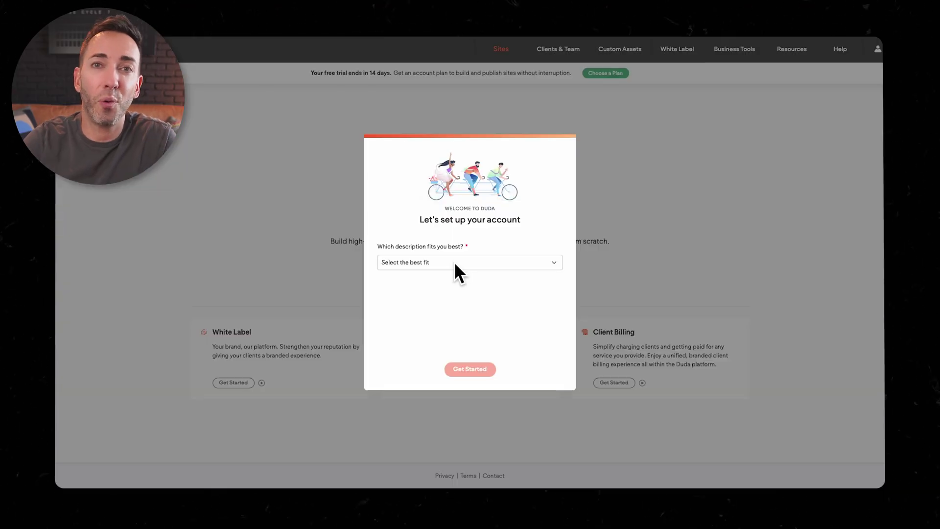
left_click(454, 262)
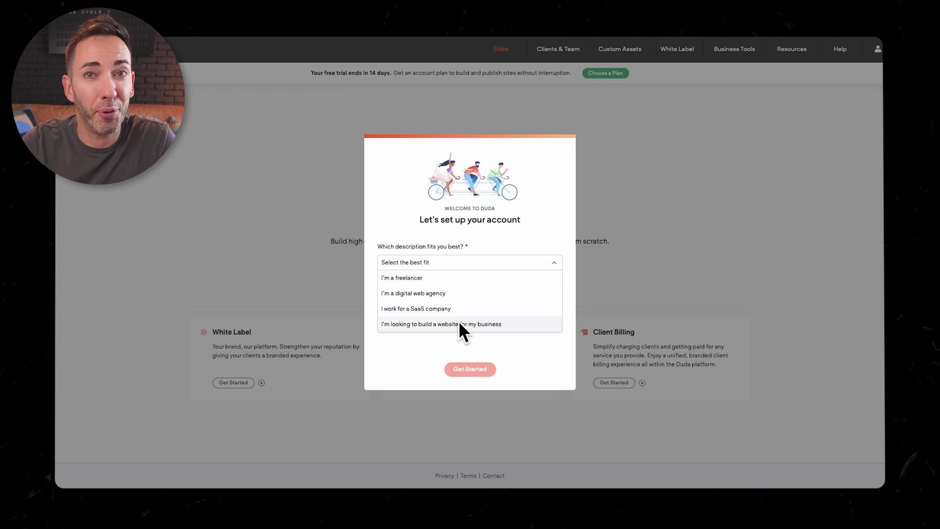
left_click(460, 324)
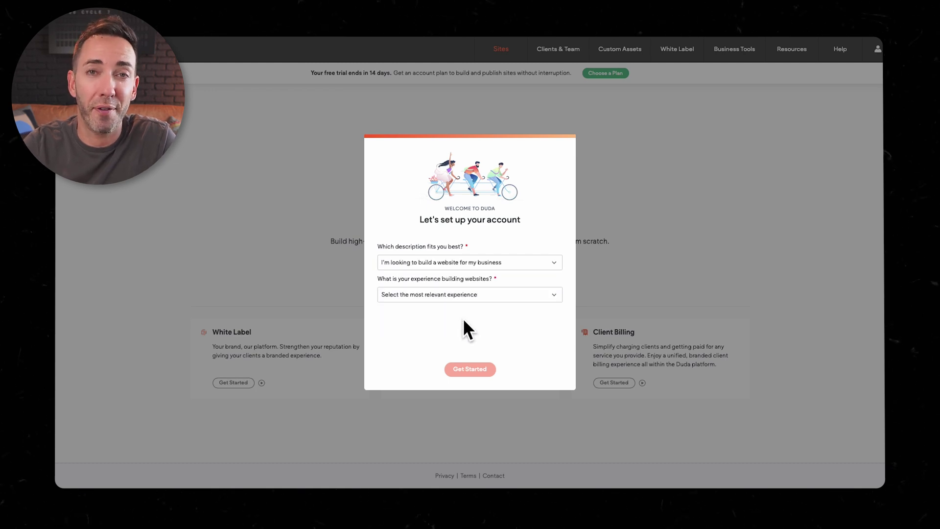
left_click(554, 294)
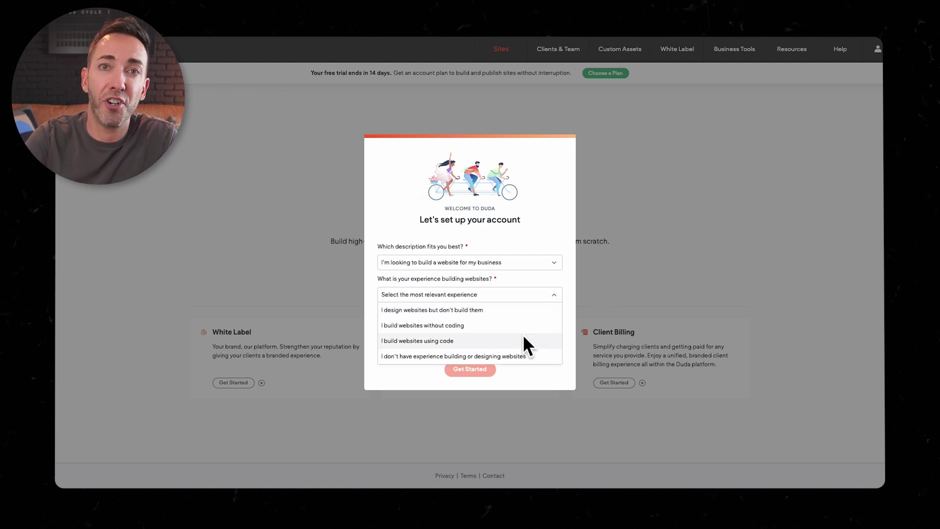
left_click(522, 356)
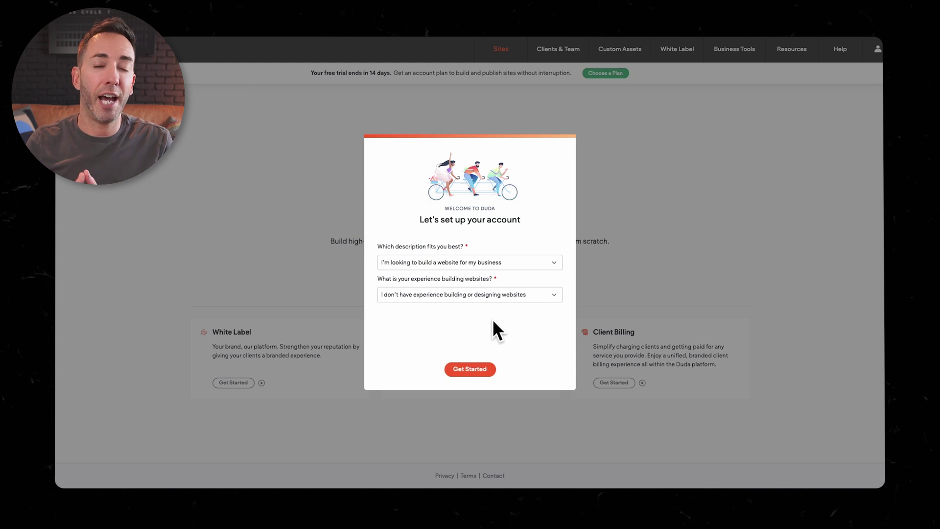
left_click(473, 368)
Step: Scroll down through the Browse Templates gallery
scroll(857, 279, "down", 3)
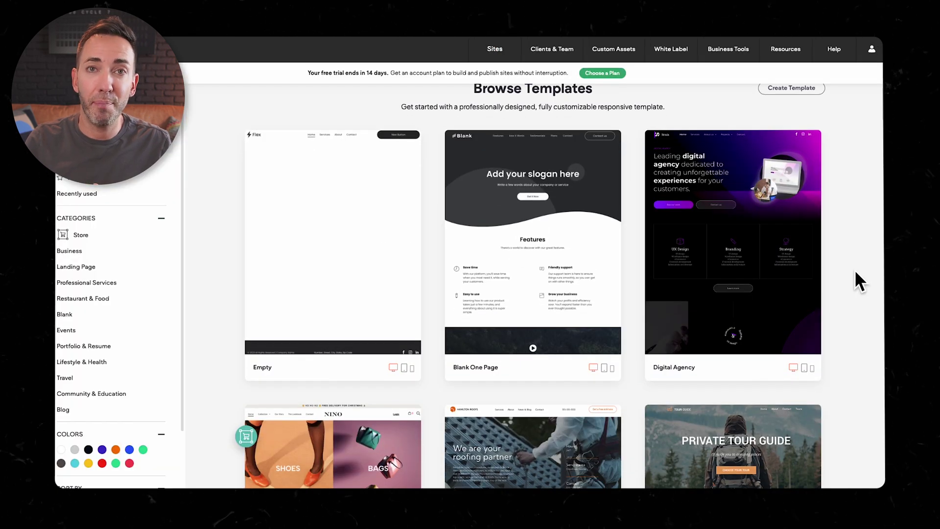
scroll(857, 279, "down", 4)
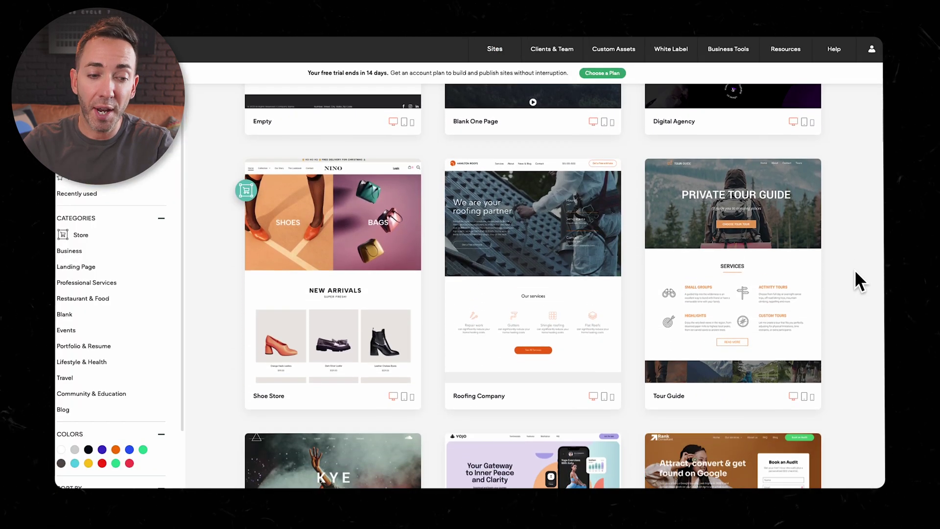
scroll(855, 273, "down", 2)
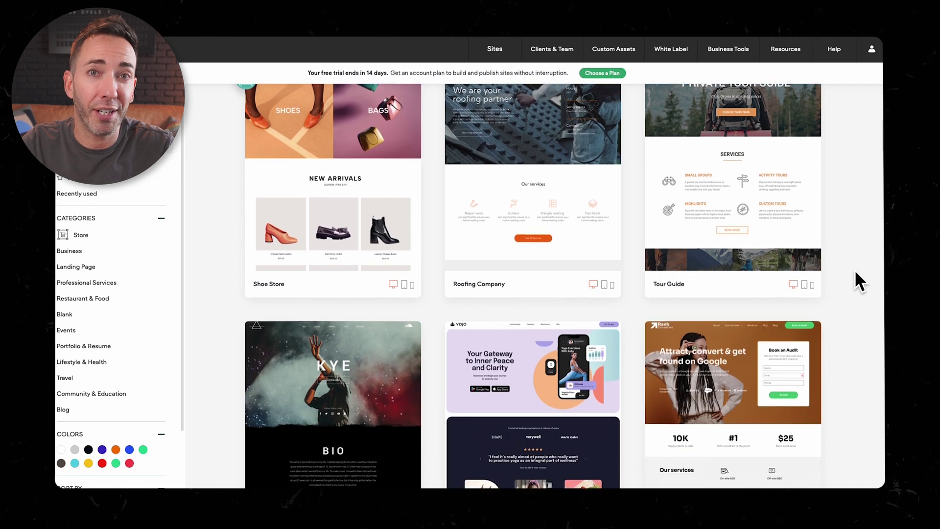
scroll(855, 273, "down", 2)
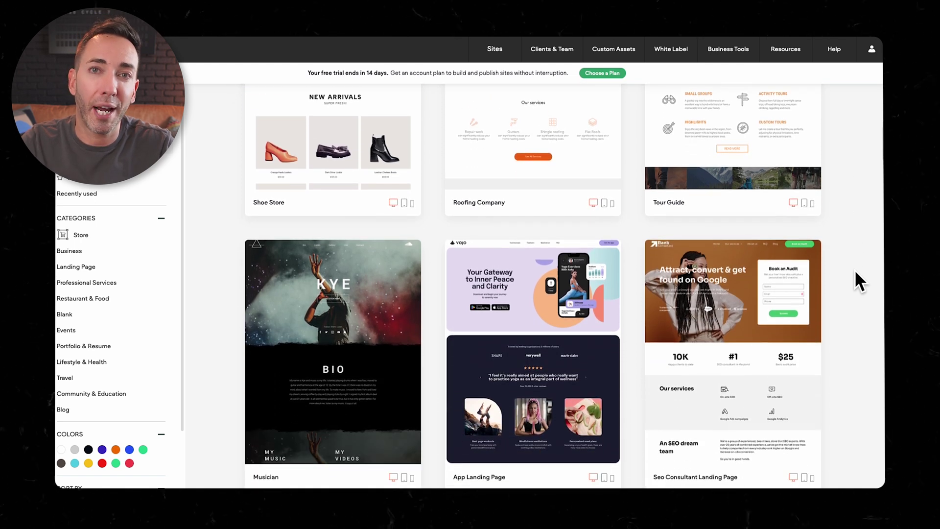
scroll(856, 272, "down", 5)
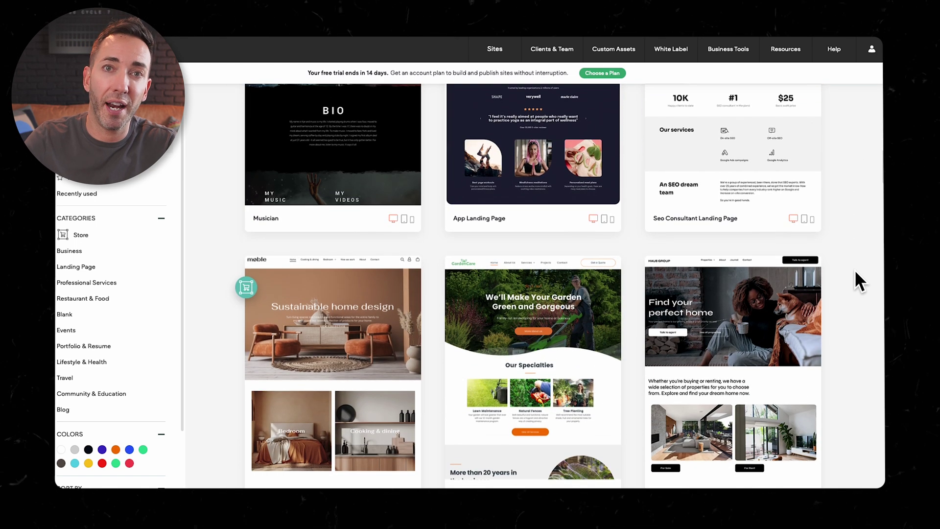
scroll(854, 272, "down", 2)
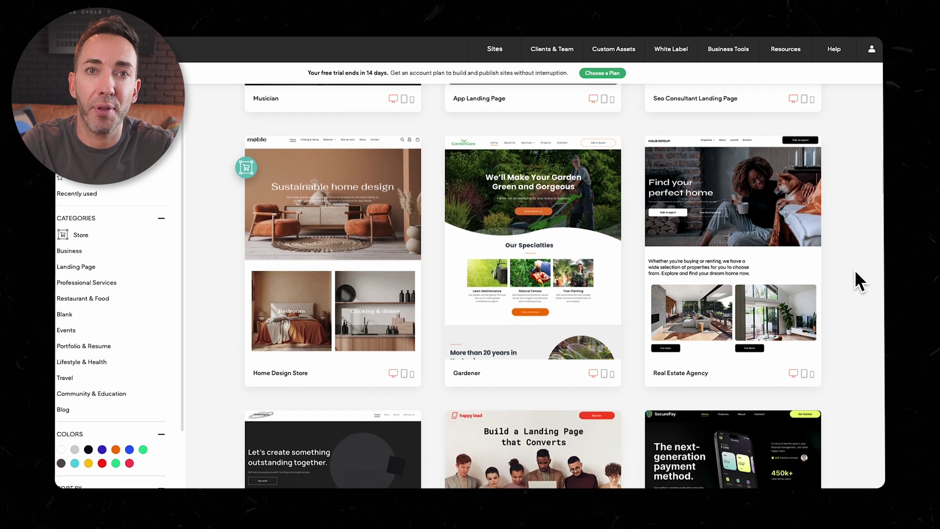
scroll(855, 273, "down", 2)
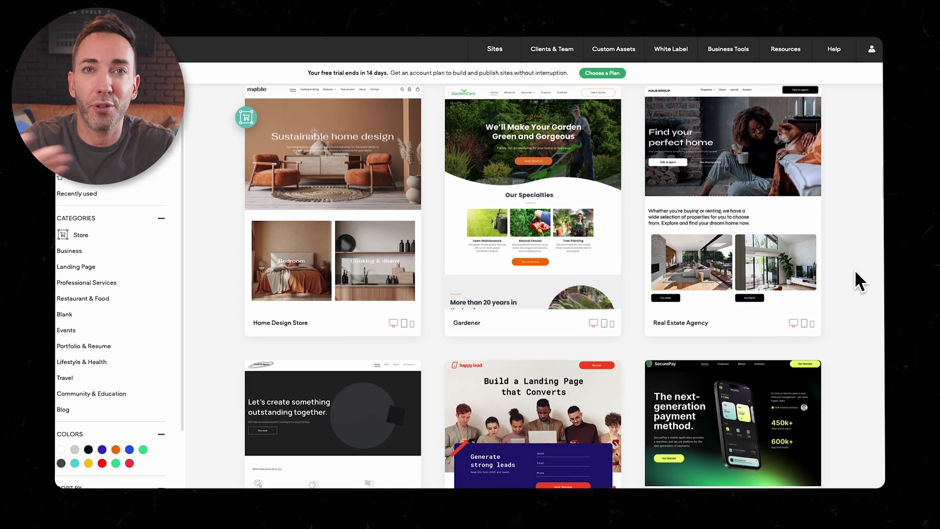
Step: Search stock images for 'startup business' and set the cheering man photo as hero background
scroll(855, 272, "down", 2)
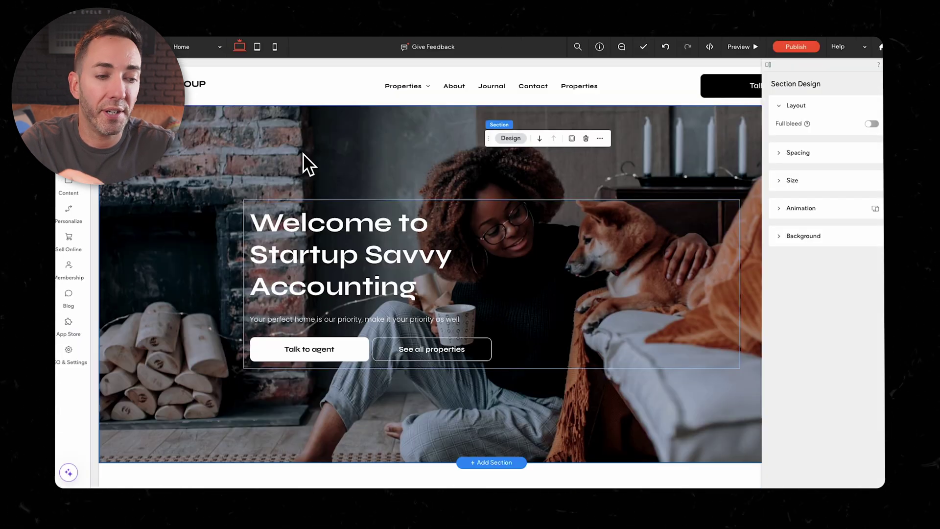
left_click(801, 235)
scroll(801, 234, "down", 2)
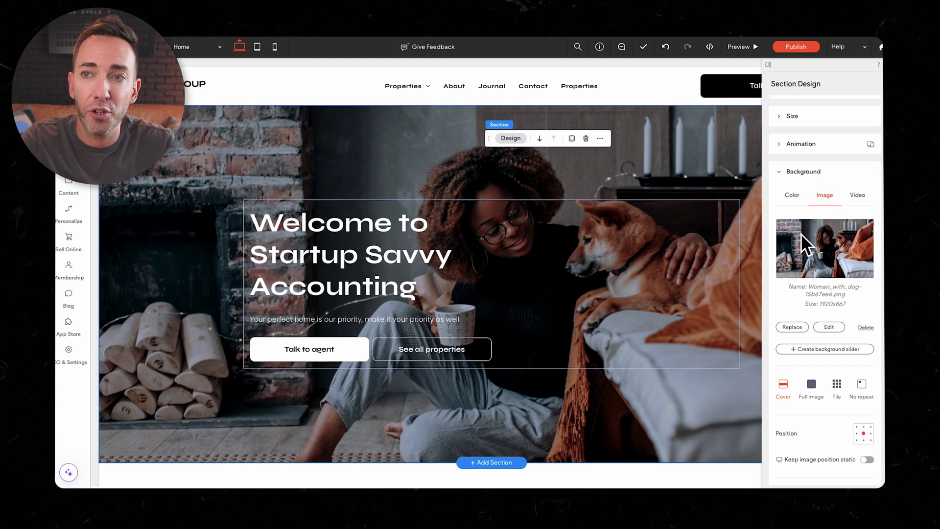
scroll(800, 233, "down", 5)
scroll(798, 245, "up", 3)
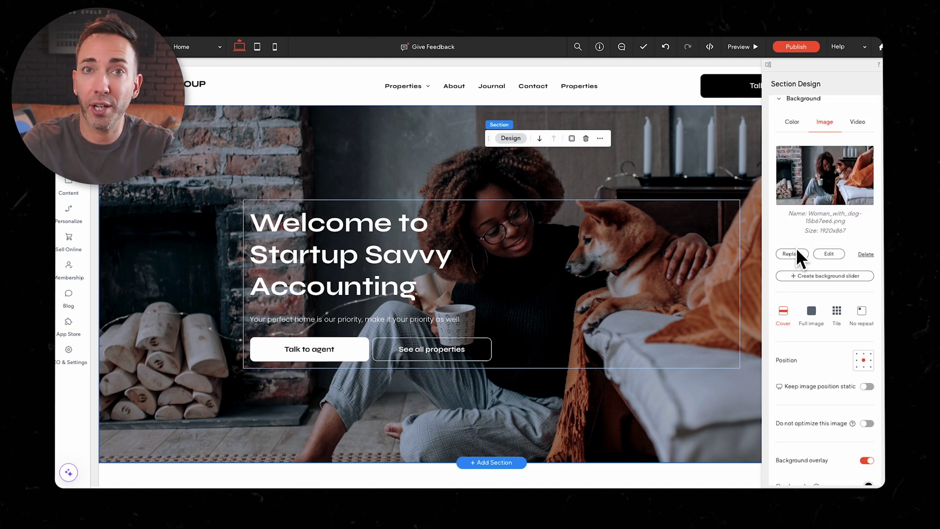
left_click(792, 254)
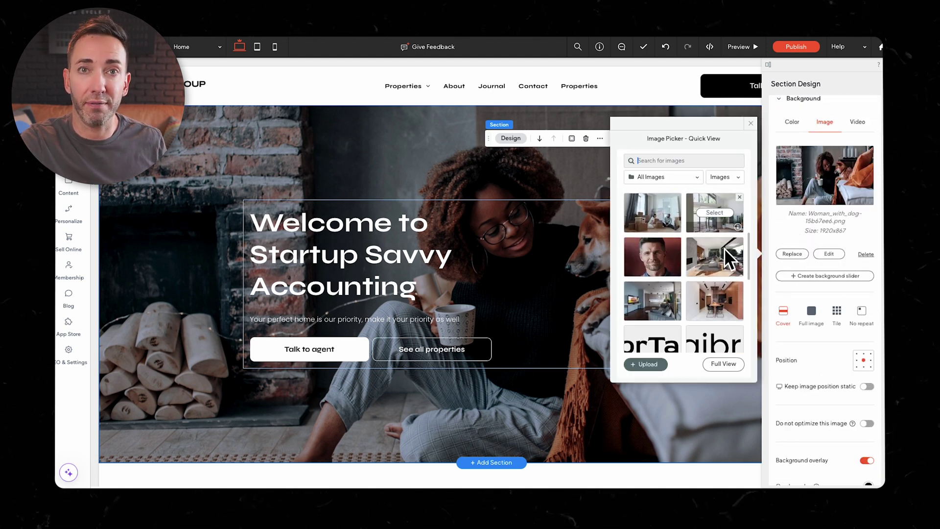
left_click(698, 179)
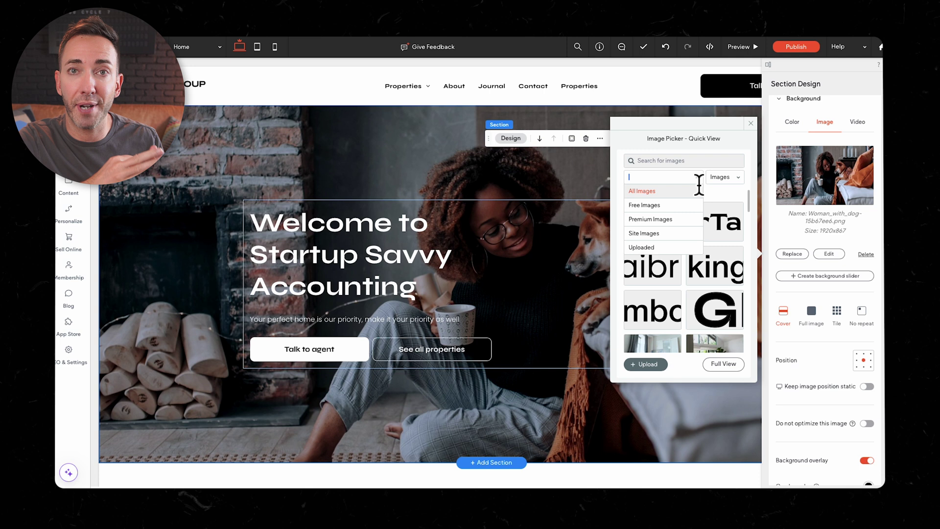
left_click(694, 176)
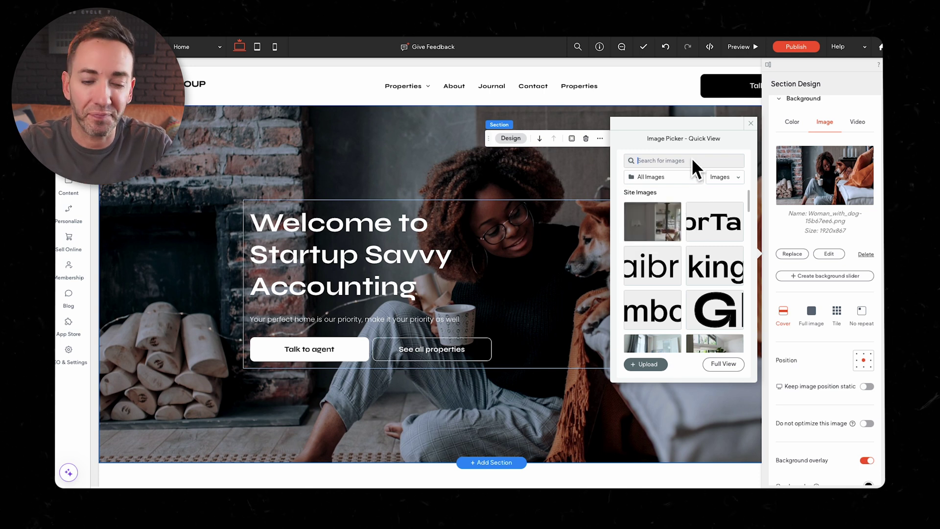
type("startup business")
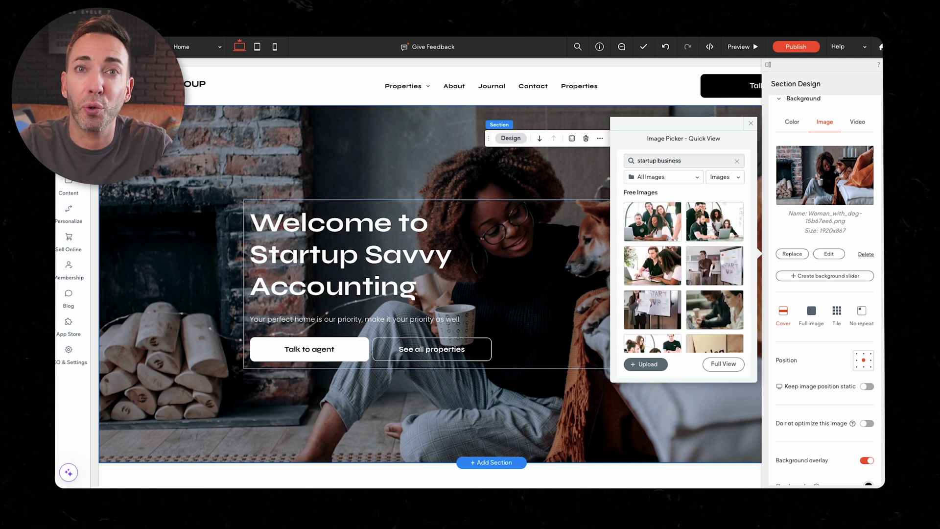
scroll(687, 210, "down", 2)
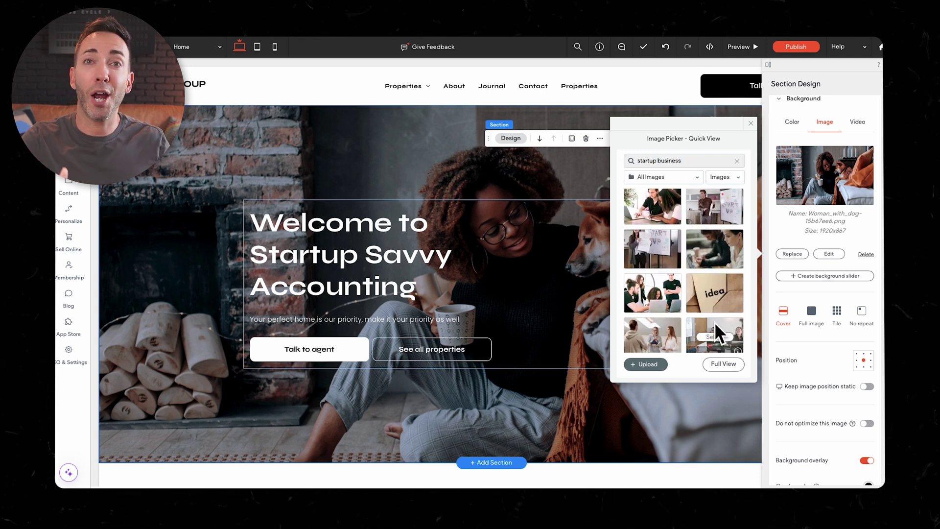
left_click(714, 336)
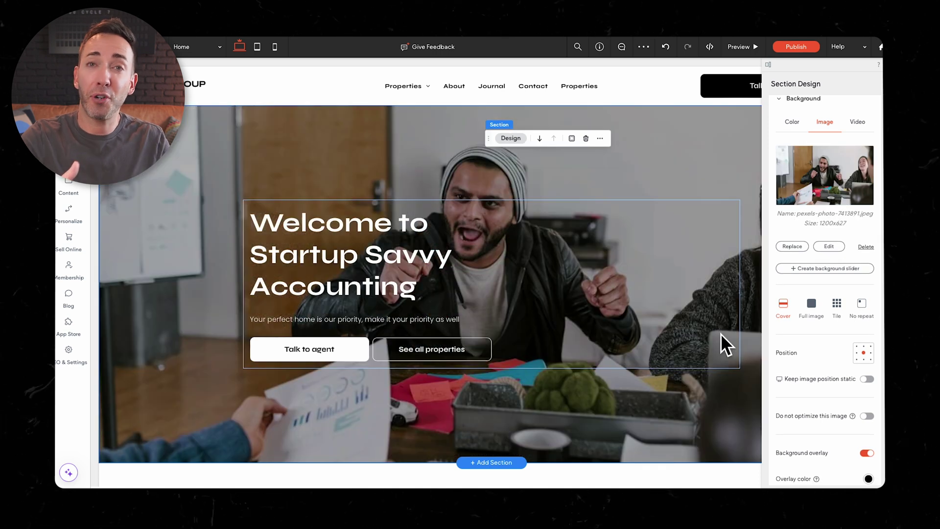
Step: Swap the hero background for the photo of two women working on laptops
left_click(822, 180)
type("startup busin")
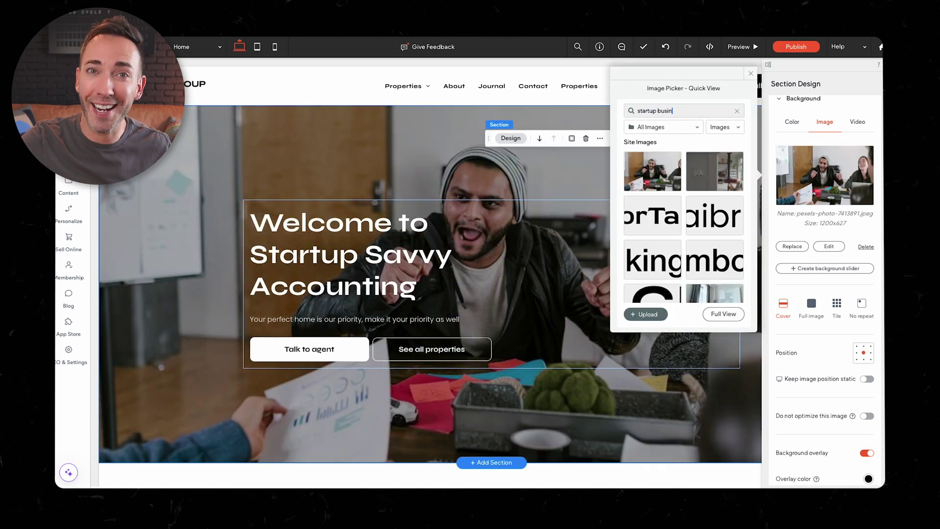
type("ess")
scroll(714, 202, "down", 4)
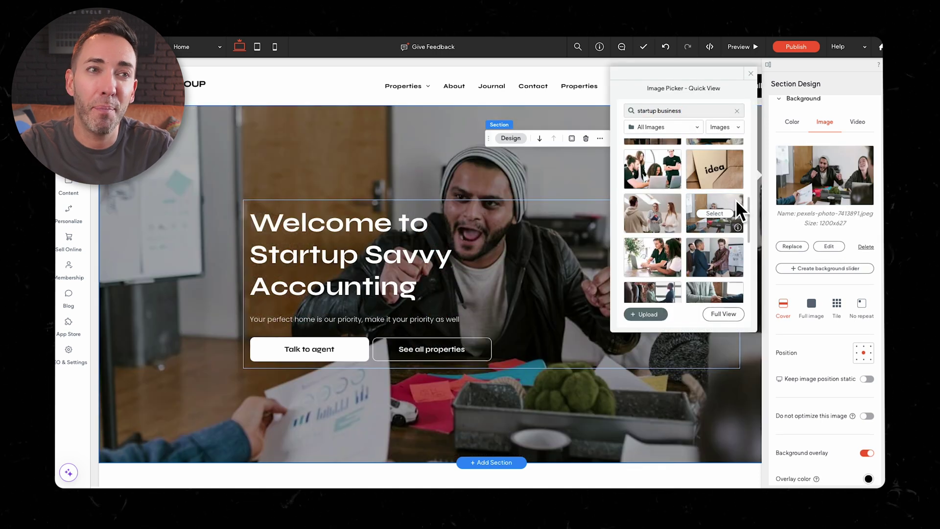
scroll(735, 199, "down", 1)
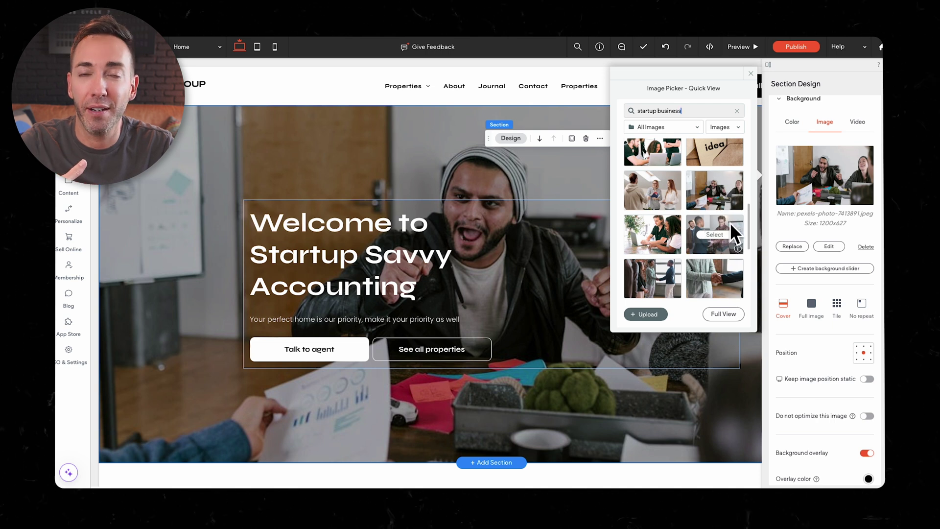
scroll(729, 222, "up", 2)
left_click(646, 176)
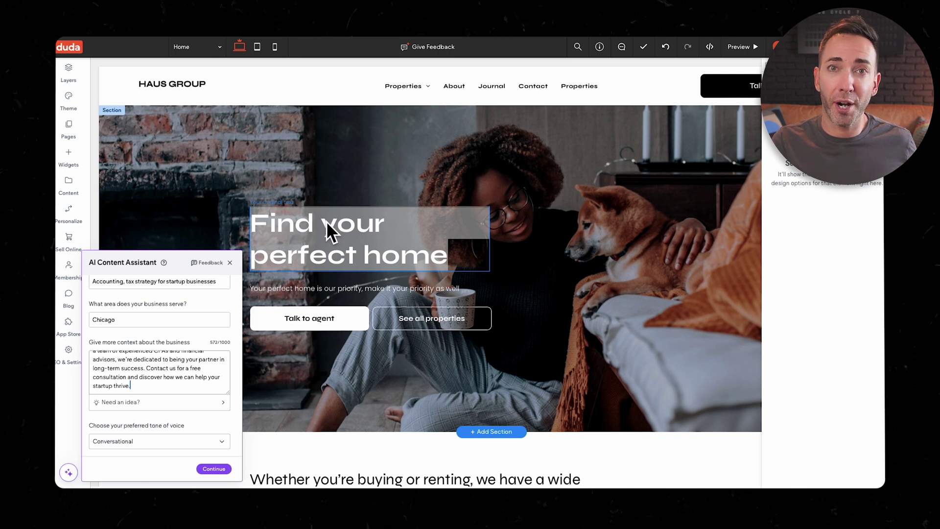
Step: Keep the Conversational tone and generate The Financial Tightrope startup finance FAQ section
left_click(197, 437)
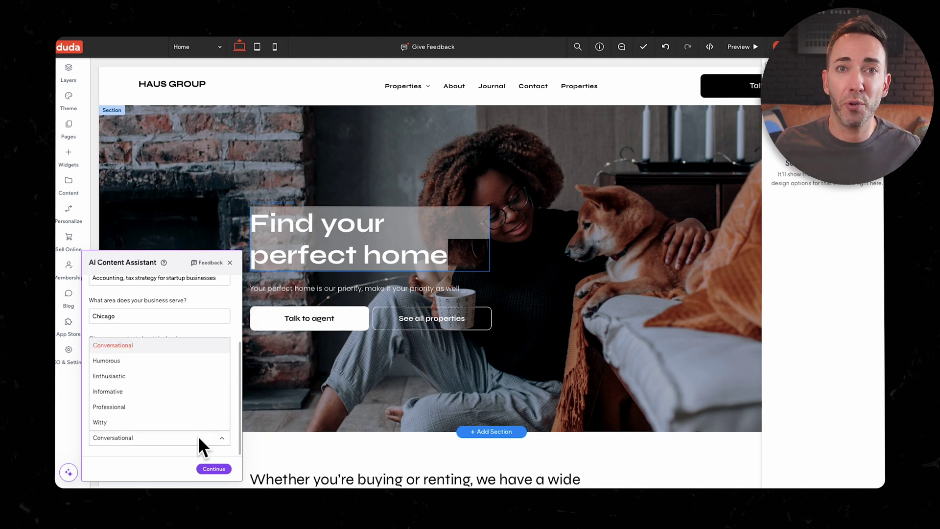
scroll(183, 382, "down", 1)
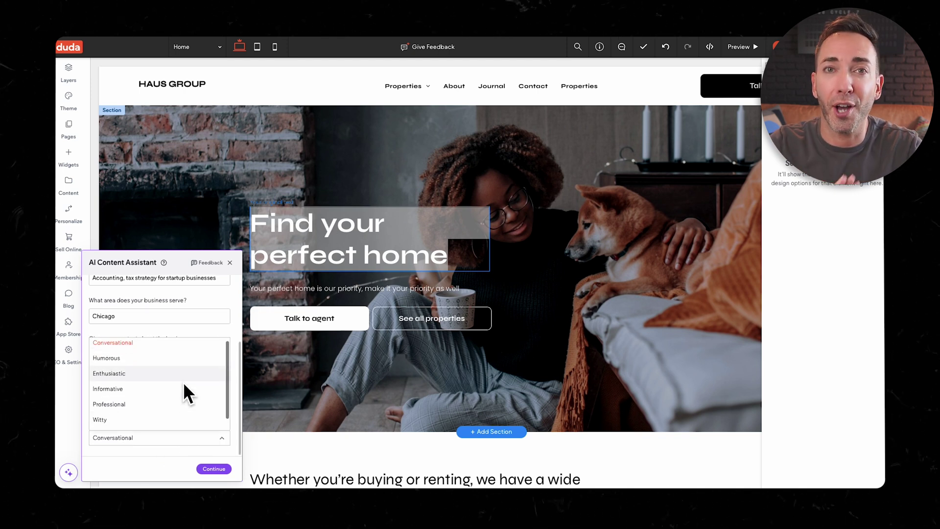
scroll(183, 382, "up", 1)
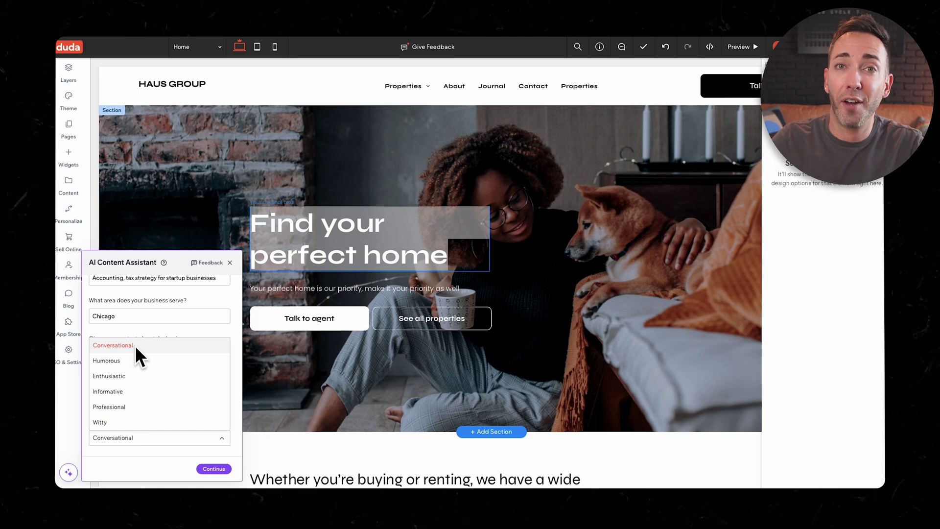
left_click(134, 345)
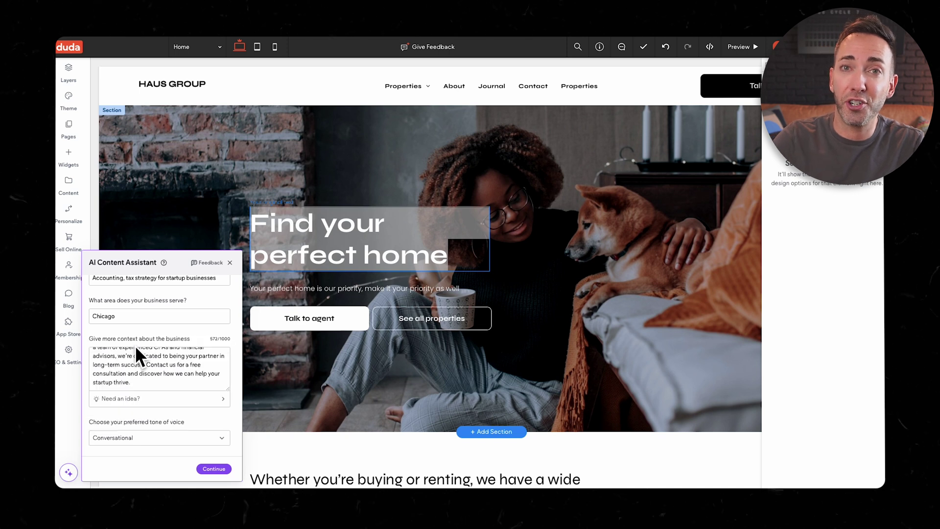
left_click(214, 468)
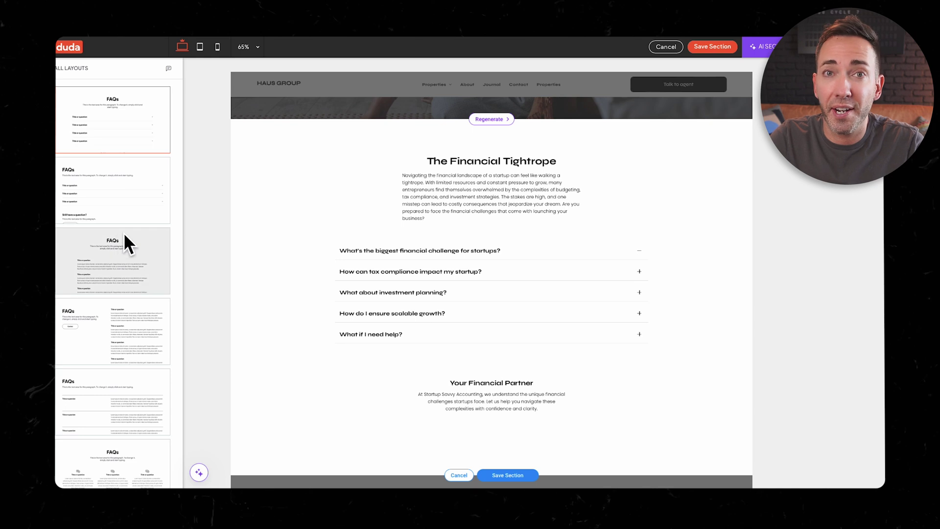
scroll(107, 181, "down", 1)
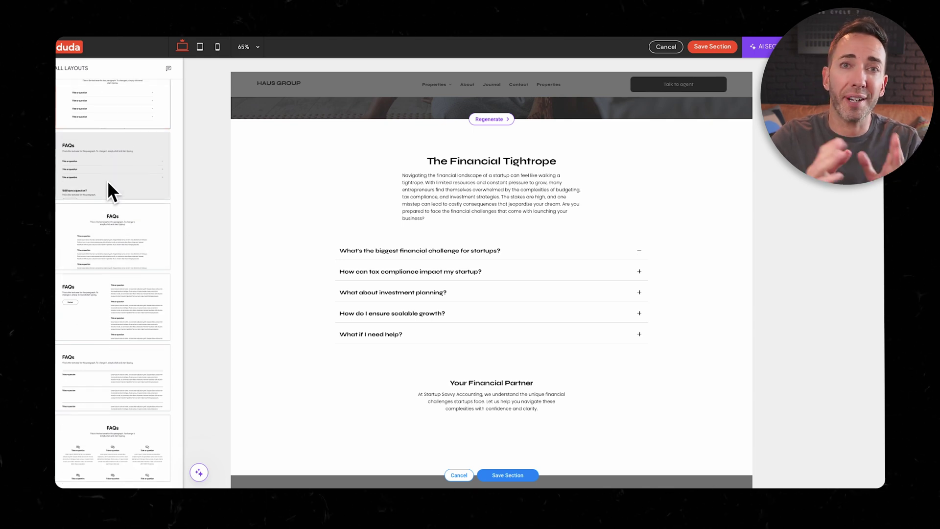
scroll(107, 181, "up", 2)
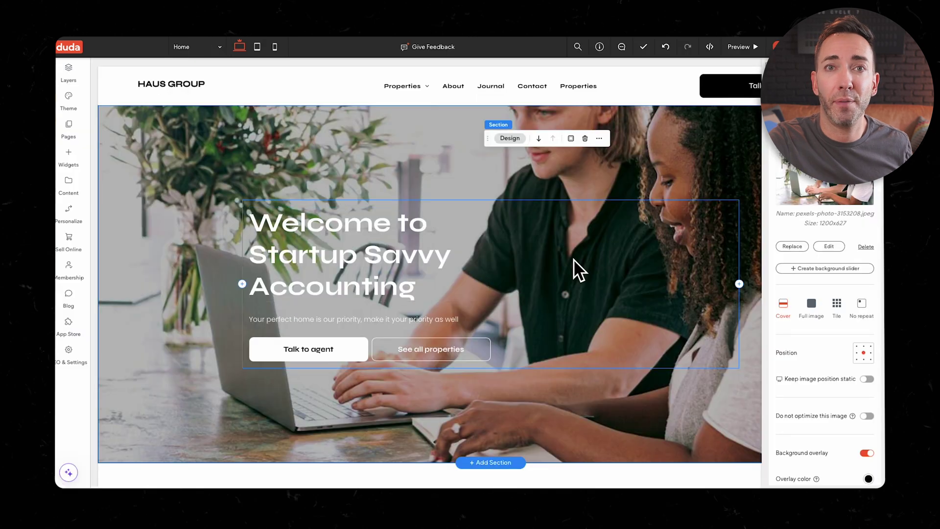
scroll(576, 259, "down", 5)
scroll(578, 260, "down", 4)
Step: Change The Financial Tightrope heading's font to Barlow Bold
scroll(579, 268, "up", 6)
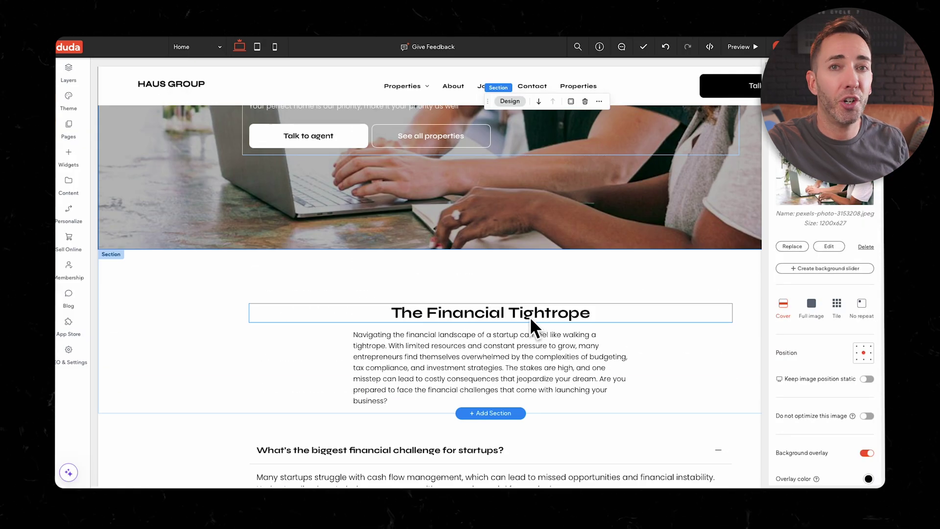
triple_click(506, 309)
left_click(493, 289)
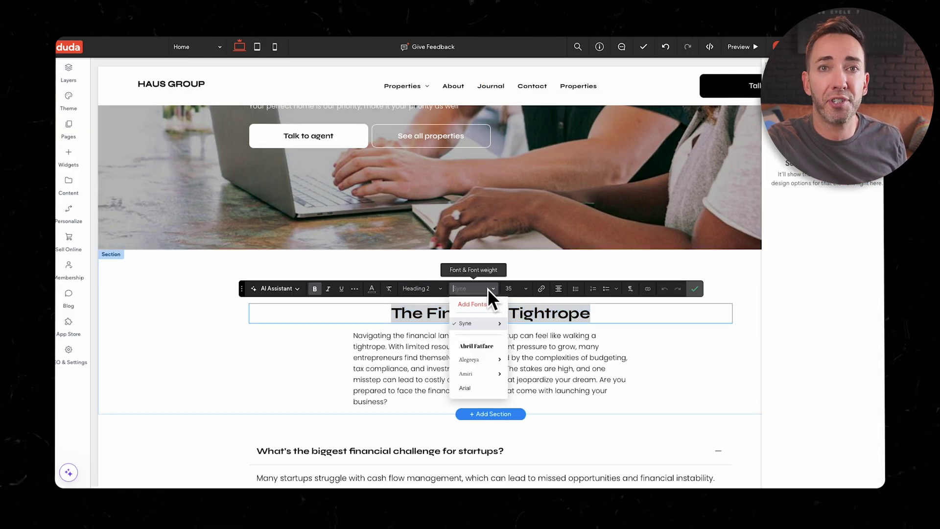
mouse_move(477, 353)
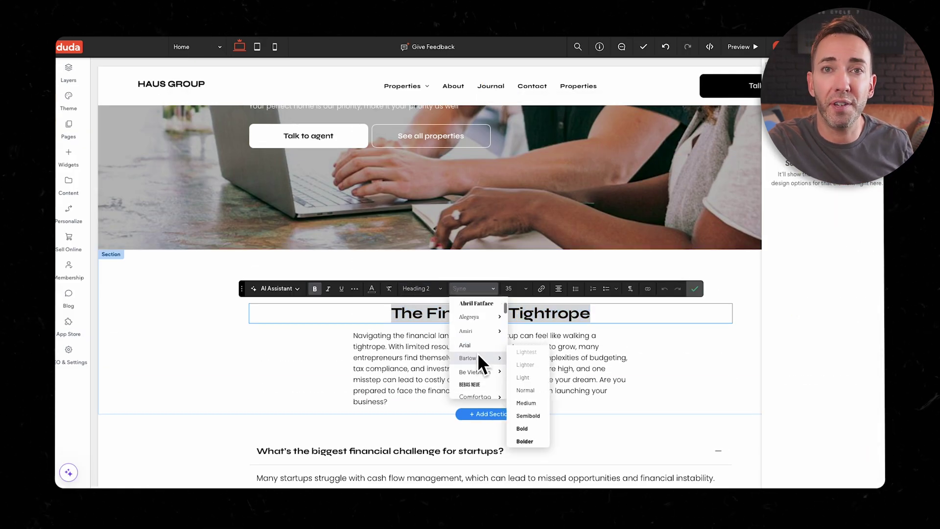
left_click(529, 427)
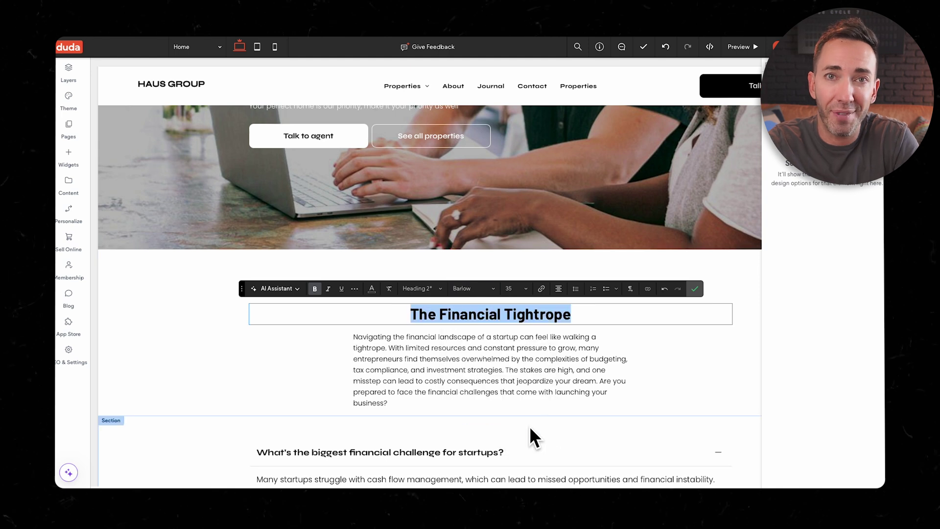
Step: Open the heading's AI writing options, then dismiss them and deselect the heading
left_click(296, 289)
scroll(301, 338, "down", 2)
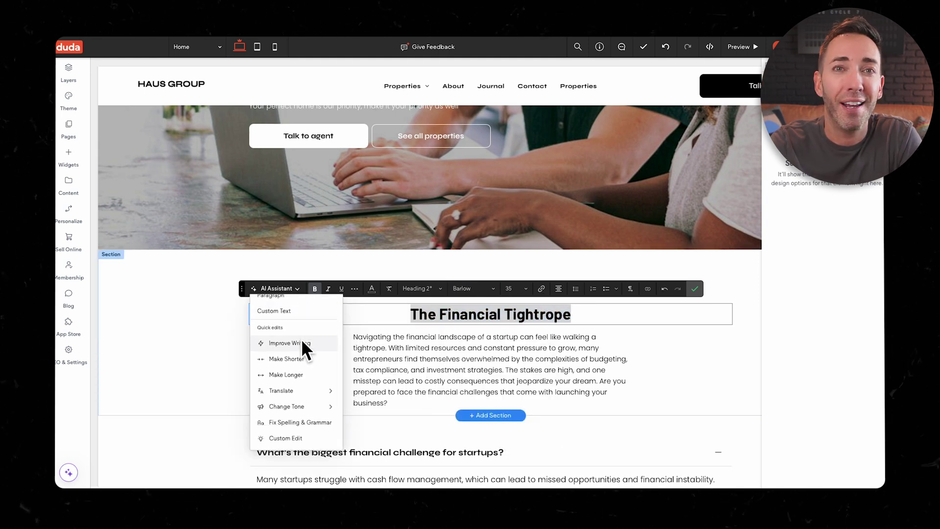
left_click(189, 339)
scroll(509, 349, "down", 10)
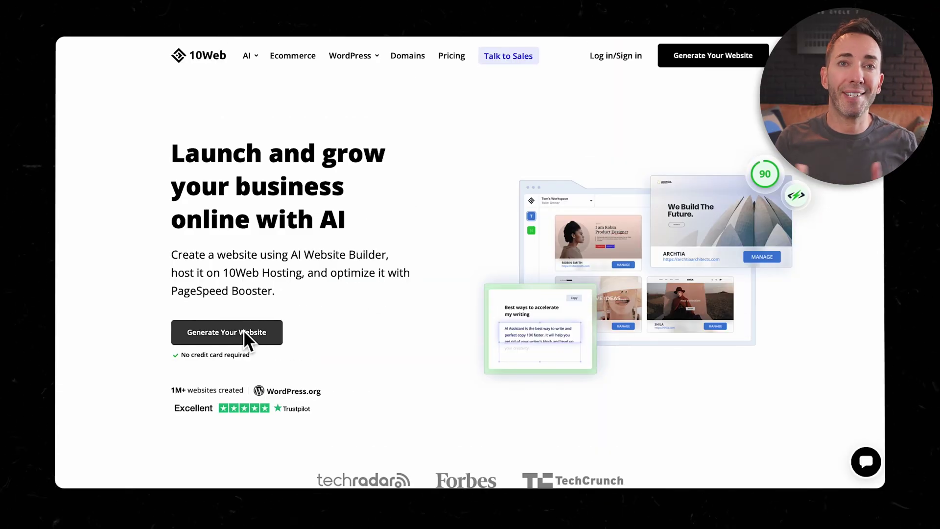
Step: Start a new 10Web AI website with Accounting Firm as the business type
left_click(243, 330)
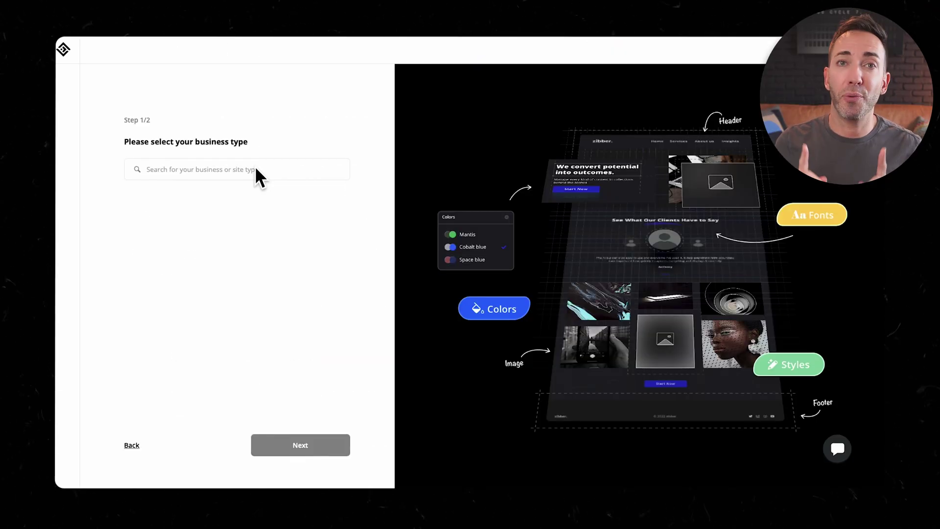
left_click(256, 169)
type("accounting")
left_click(233, 213)
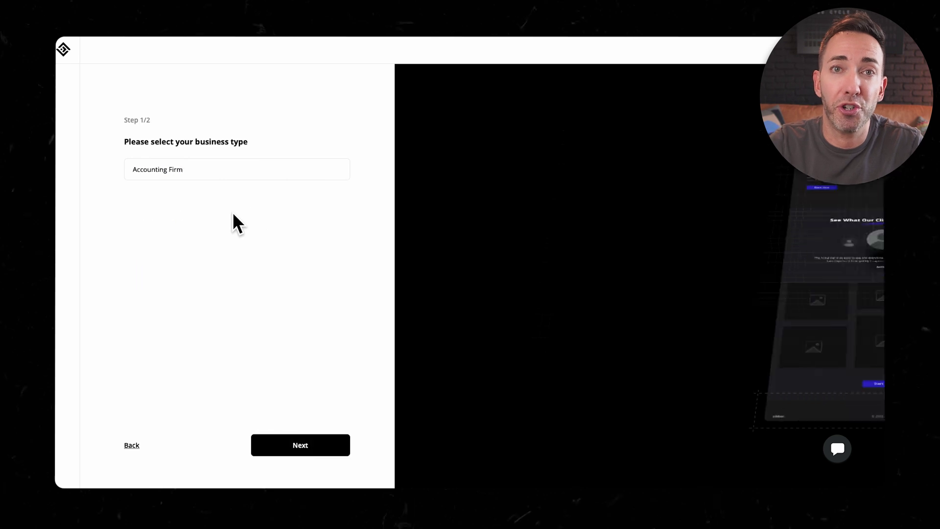
left_click(313, 446)
Step: Enter 'Startup Savvy Accounting' with a pasted description, no existing domain, and generate the sitemap
left_click(218, 151)
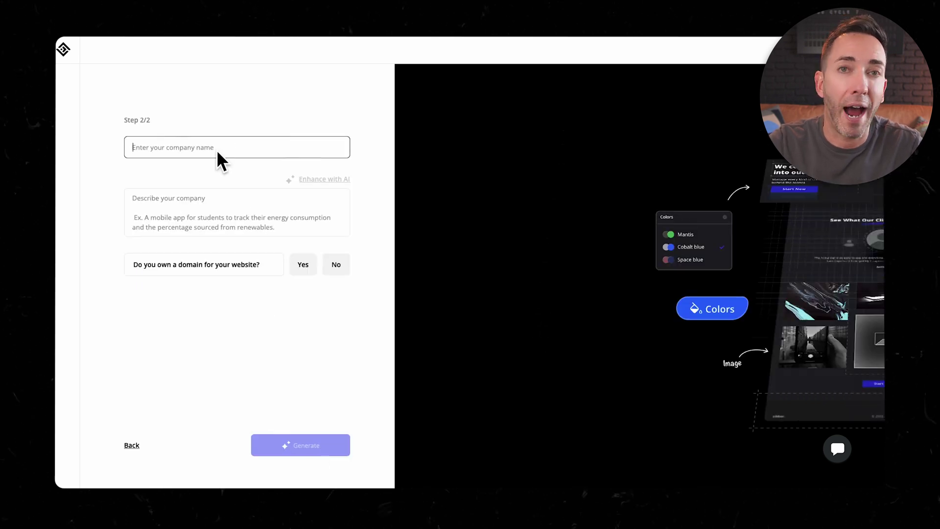
type("Startup Savvy Accounting")
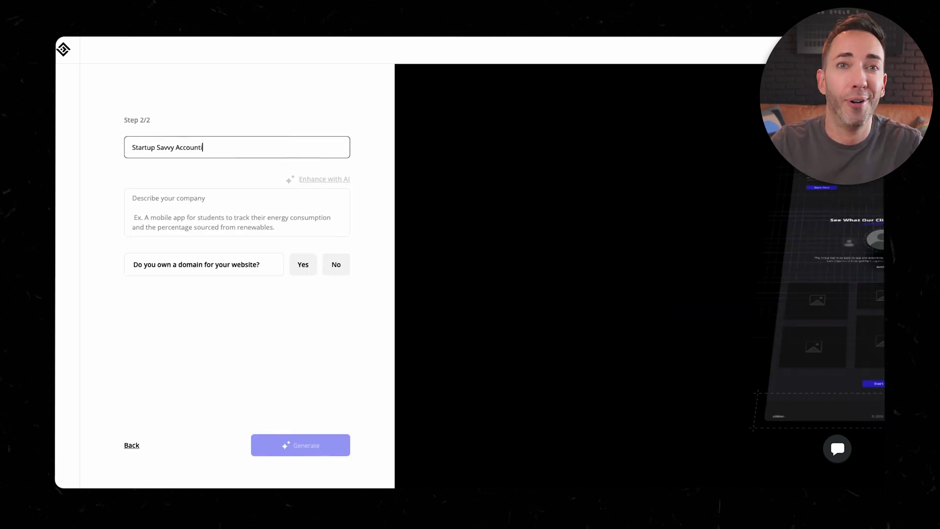
left_click(203, 206)
key("ctrl+v")
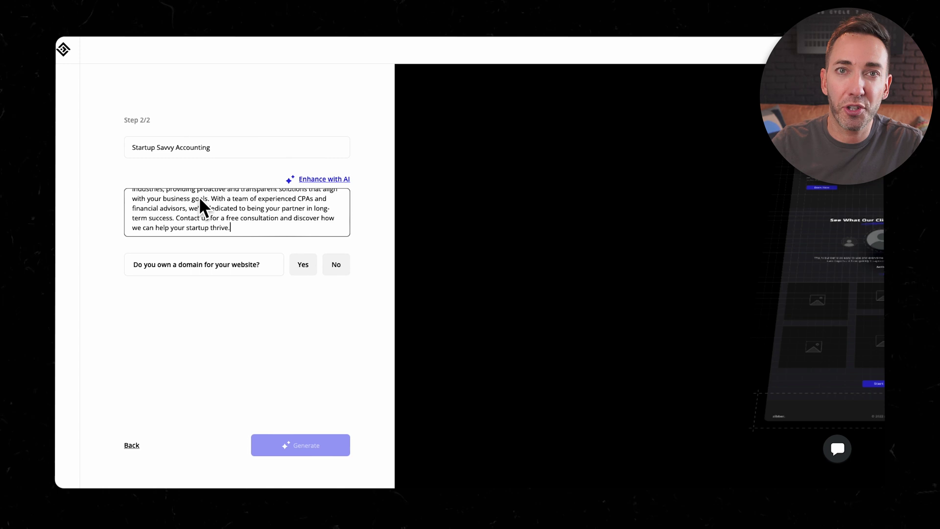
left_click(336, 265)
left_click(301, 445)
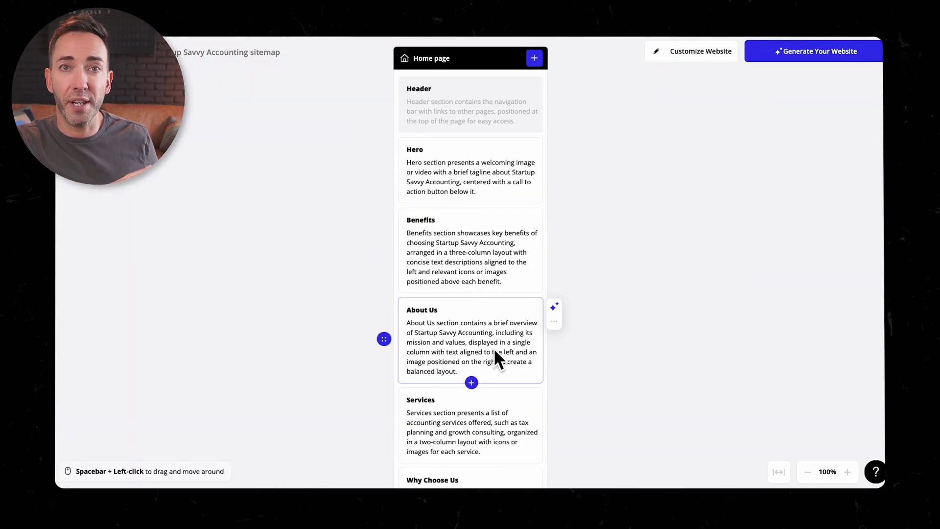
Step: Delete the Resources page from the sitemap
scroll(493, 349, "down", 3)
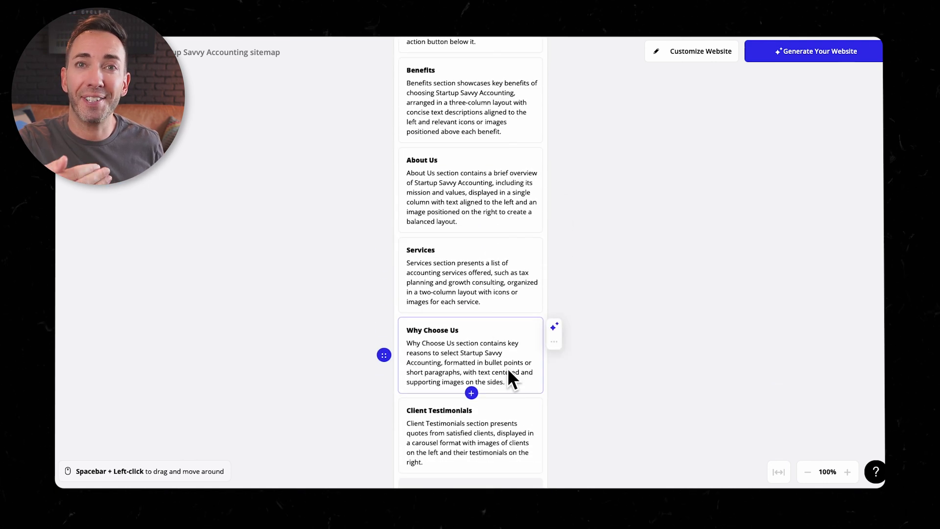
scroll(510, 372, "down", 2)
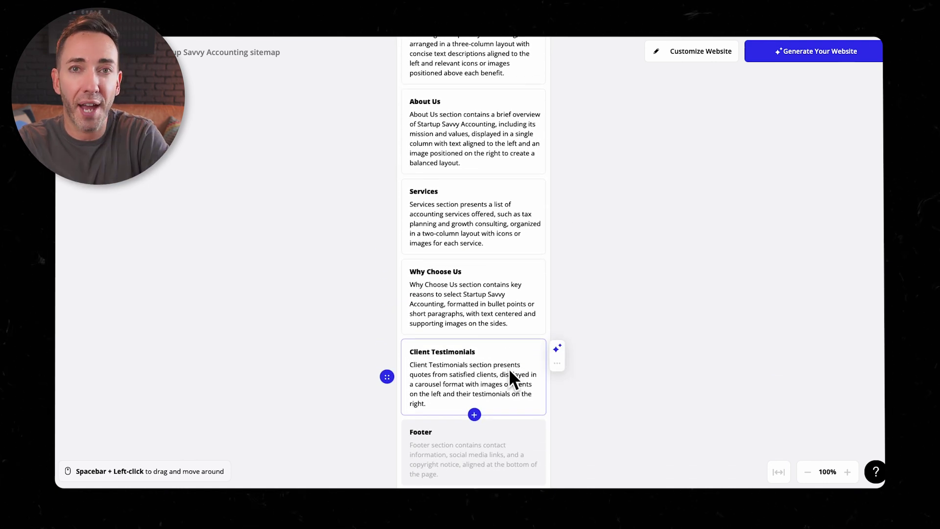
scroll(509, 372, "down", 1)
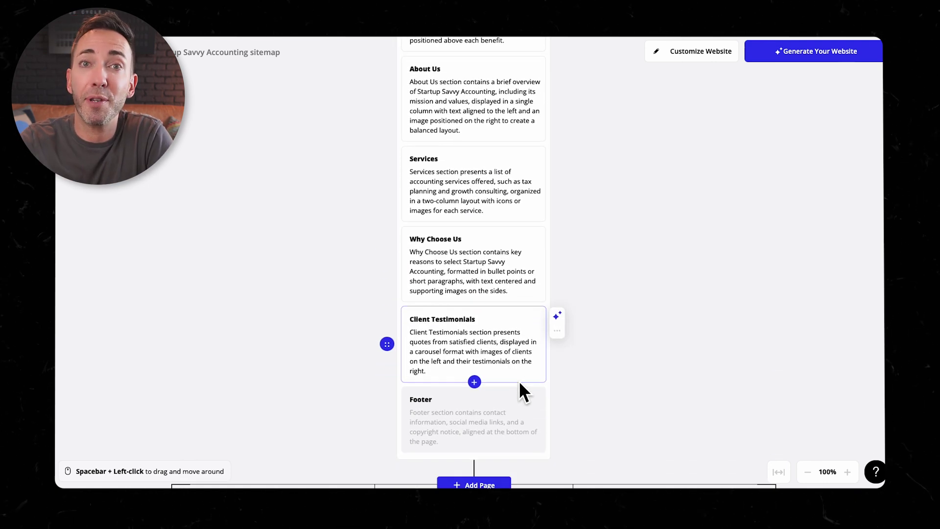
scroll(520, 385, "up", 2)
scroll(521, 386, "up", 5)
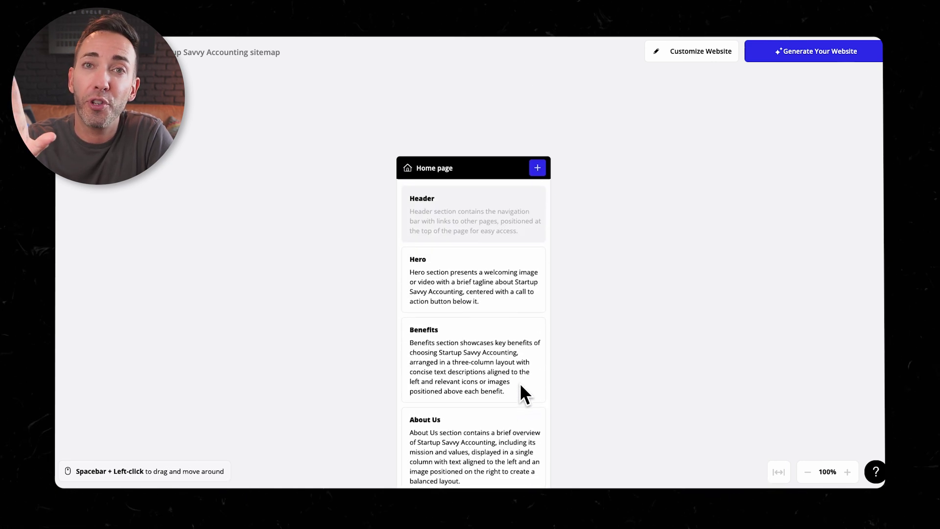
scroll(521, 386, "down", 12)
scroll(520, 385, "down", 1)
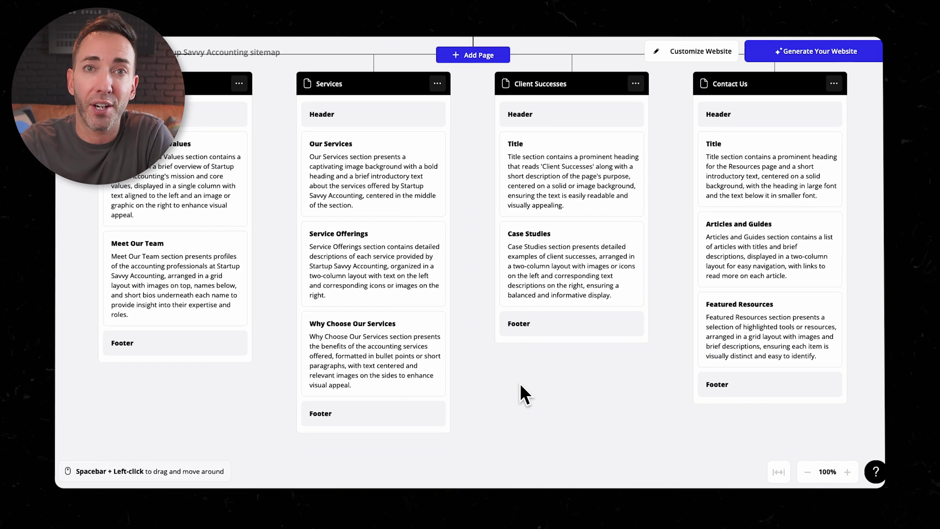
scroll(519, 383, "up", 10)
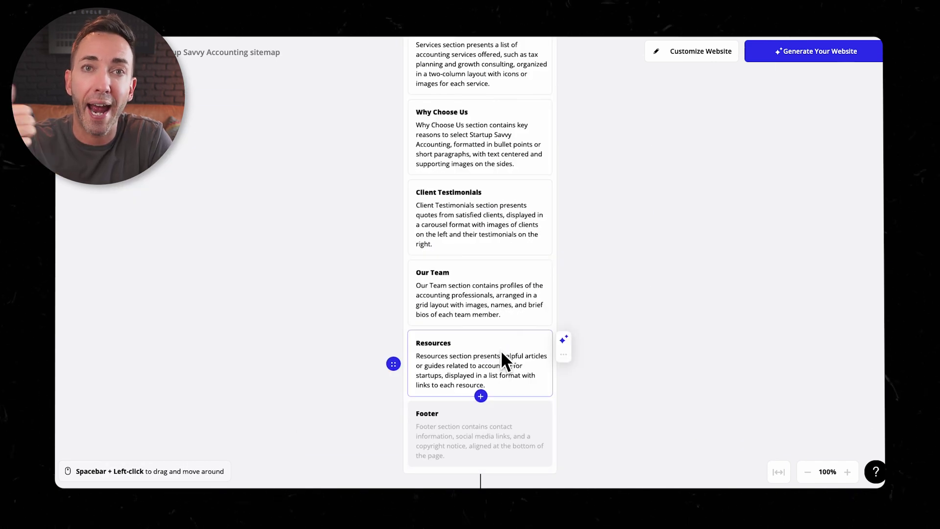
right_click(500, 350)
left_click(606, 364)
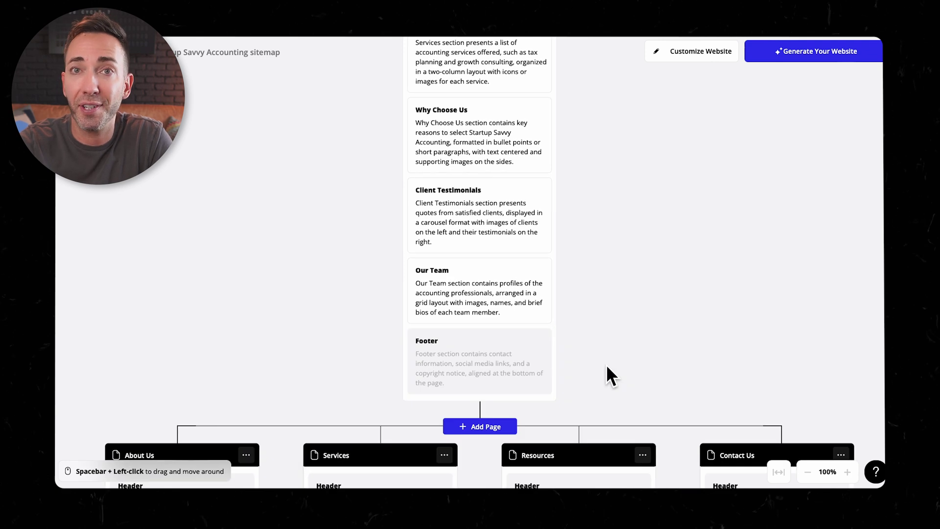
scroll(605, 364, "down", 5)
left_click(639, 163)
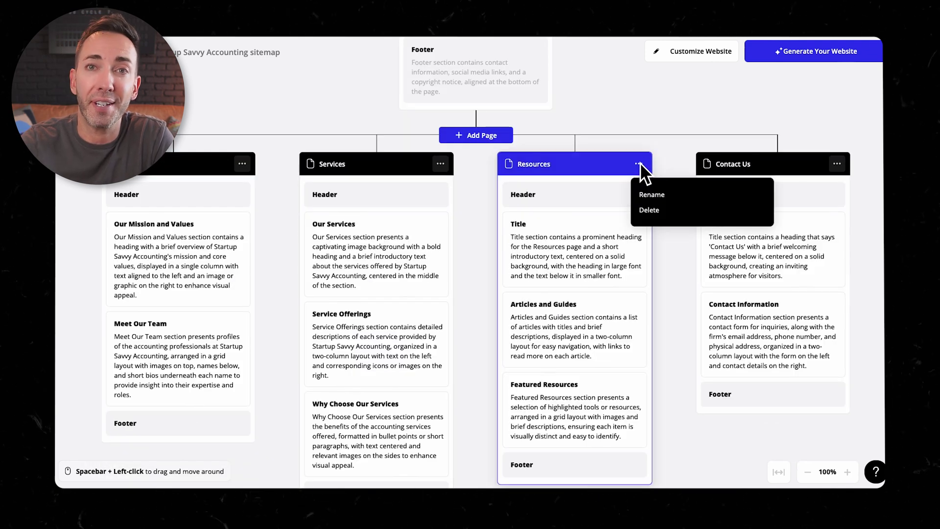
left_click(654, 209)
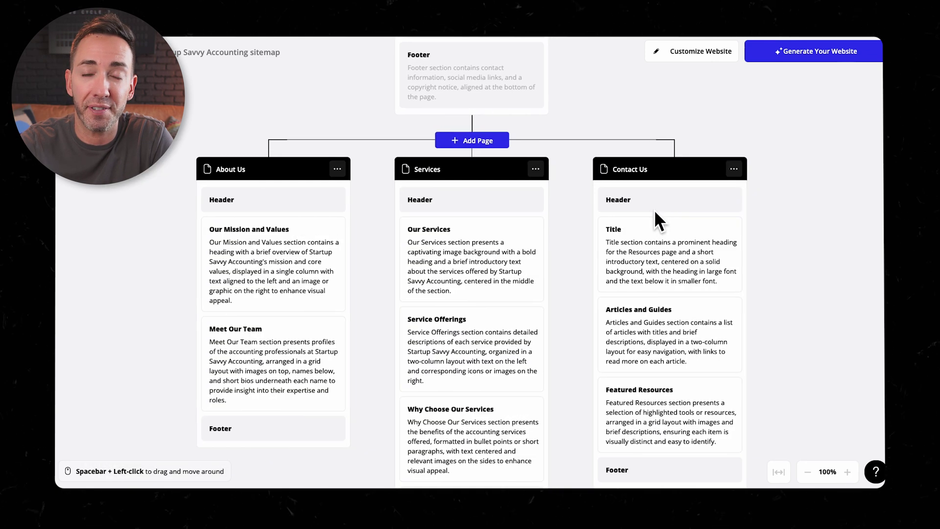
Step: Add a new Client Successes page and move it ahead of Contact Us
left_click(483, 140)
left_click(580, 164)
type("Client Successes")
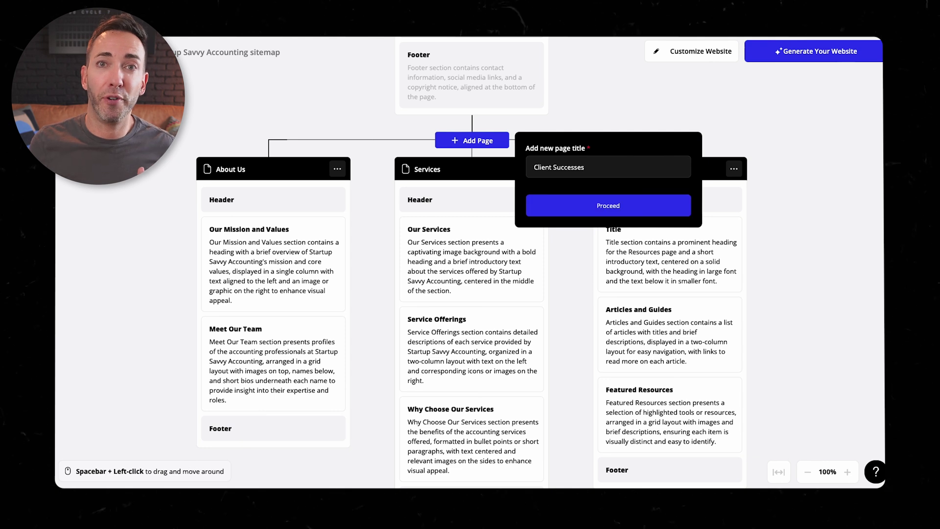
left_click(608, 206)
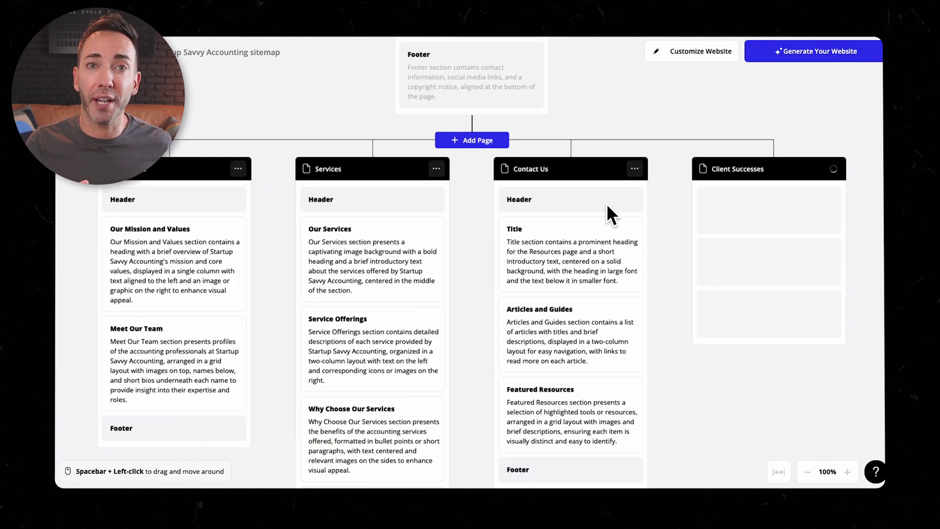
left_click_drag(797, 166, 598, 185)
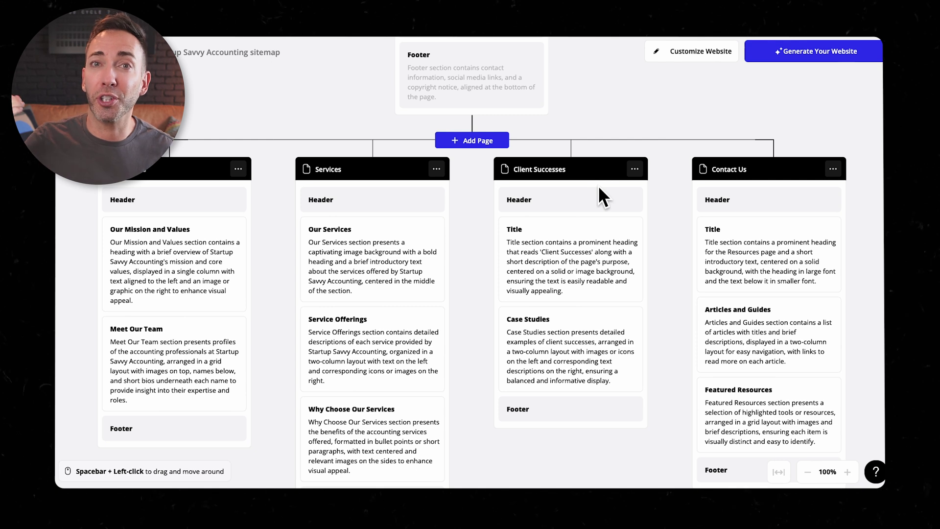
mouse_move(660, 220)
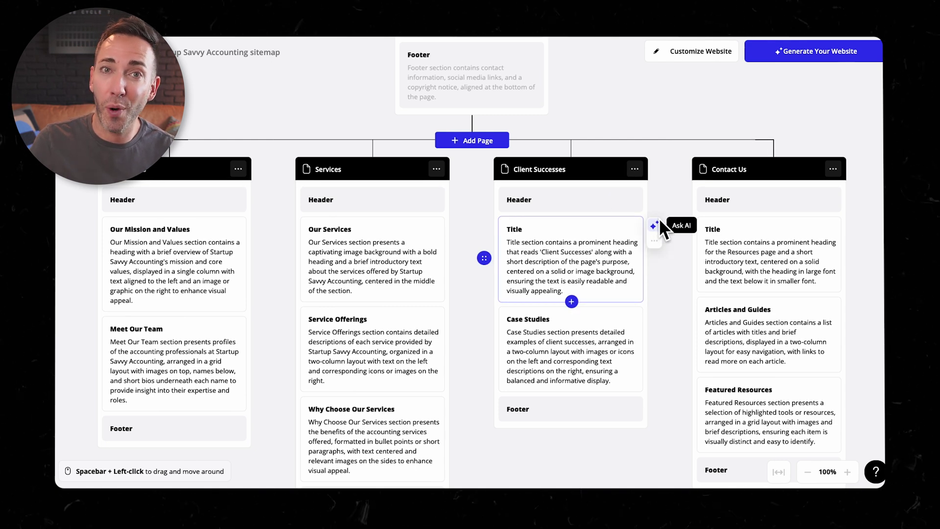
scroll(659, 218, "up", 20)
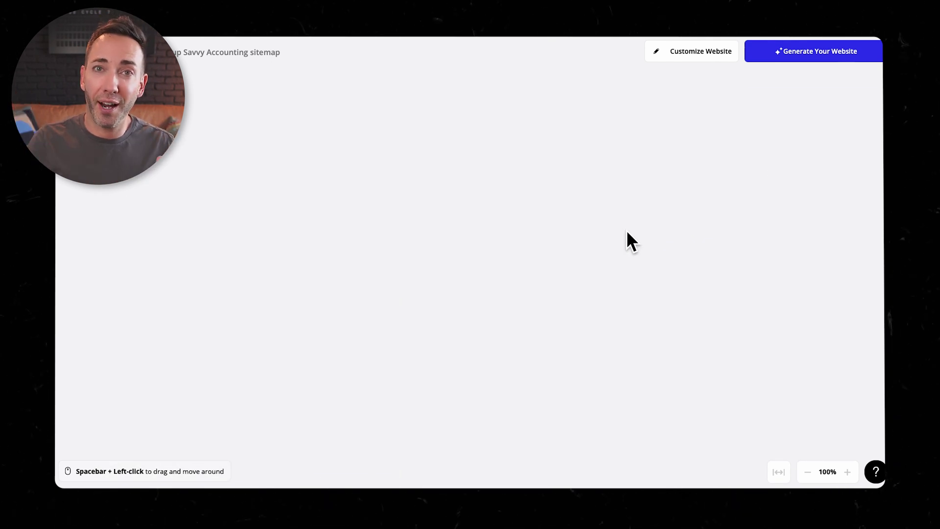
scroll(626, 232, "down", 10)
scroll(627, 230, "down", 2)
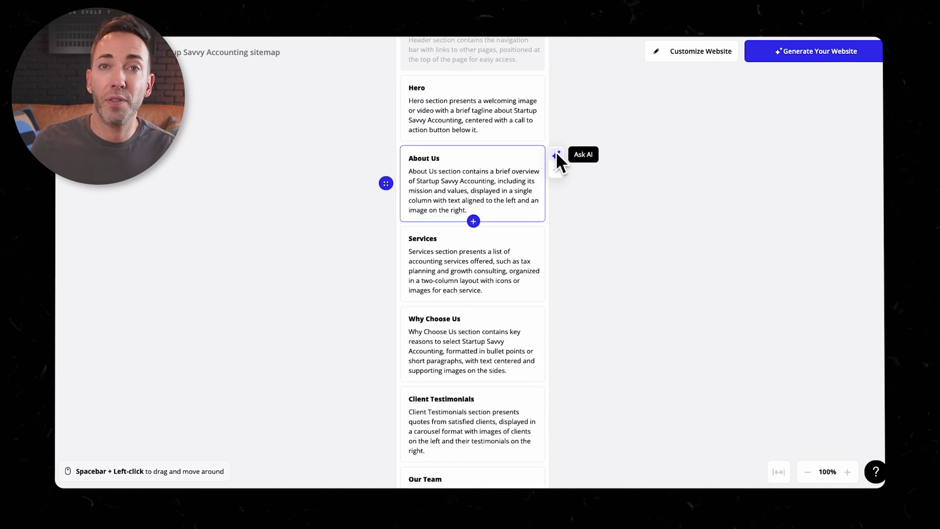
left_click(557, 154)
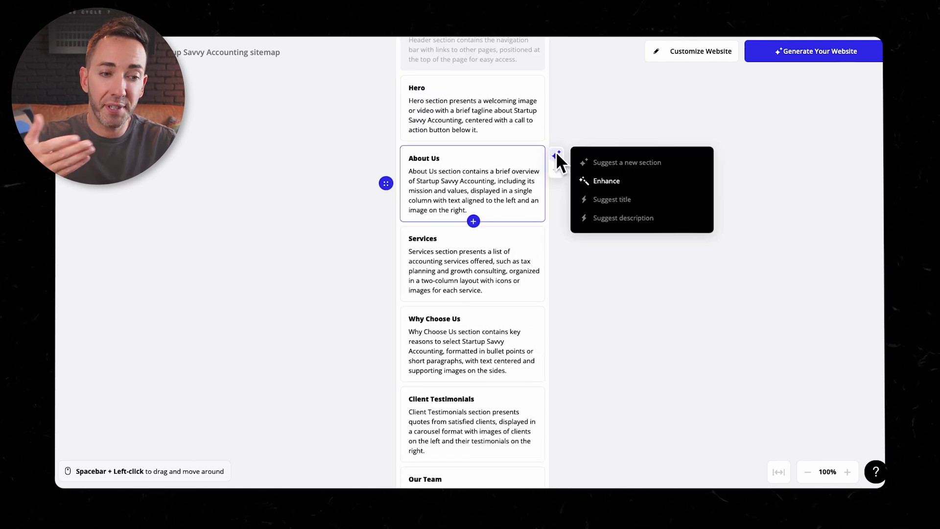
Step: AI-enhance the home page's About Us description, after trying a Benefits section below Hero
left_click(611, 179)
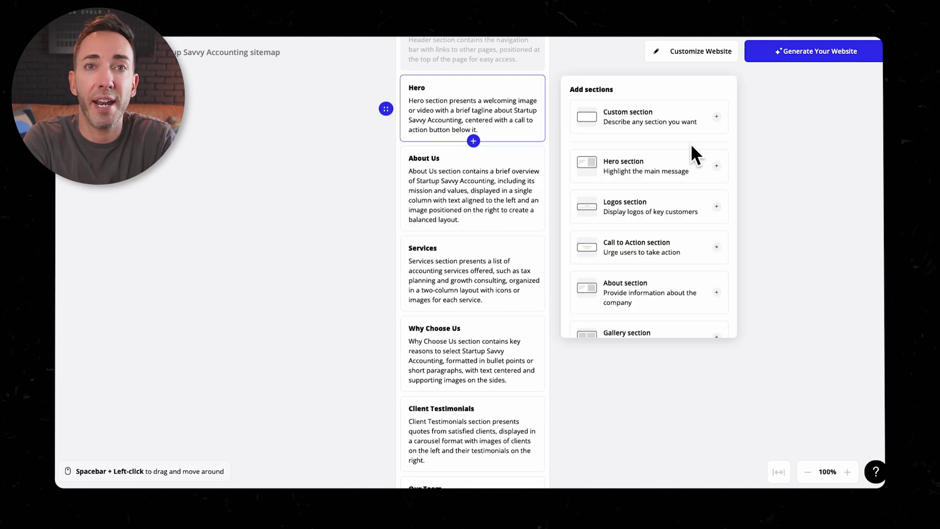
scroll(691, 146, "down", 3)
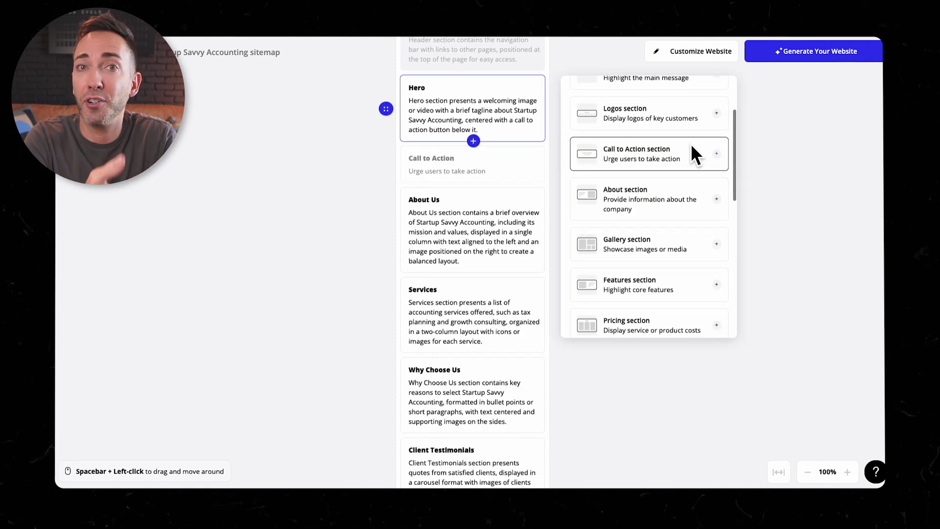
scroll(690, 143, "down", 4)
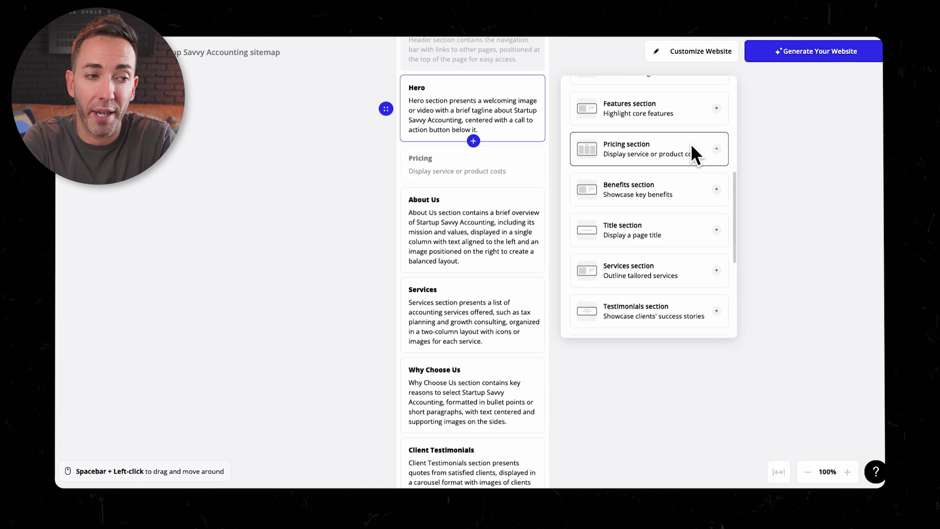
left_click(671, 190)
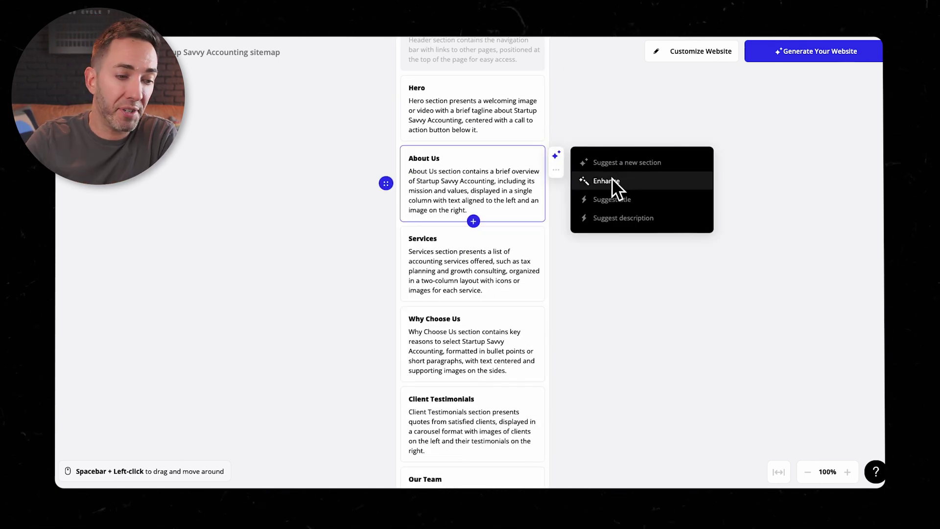
left_click(612, 179)
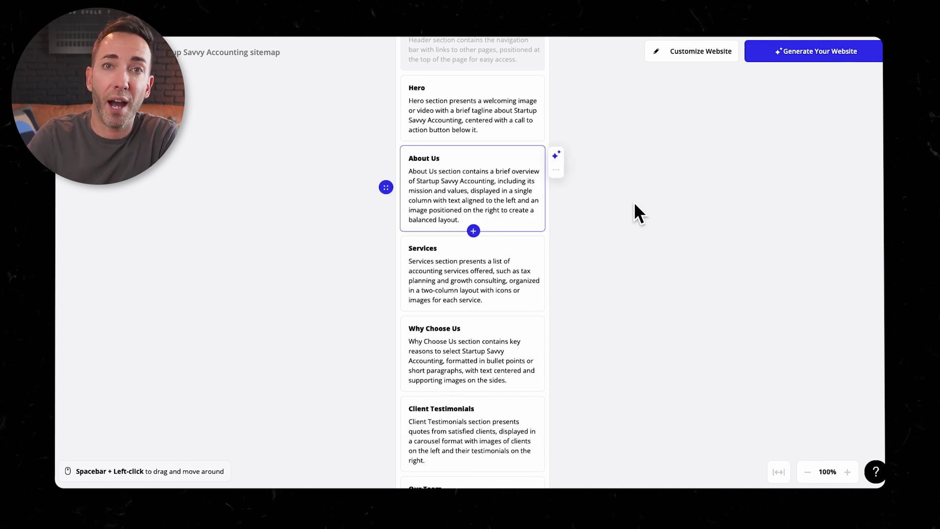
left_click(556, 169)
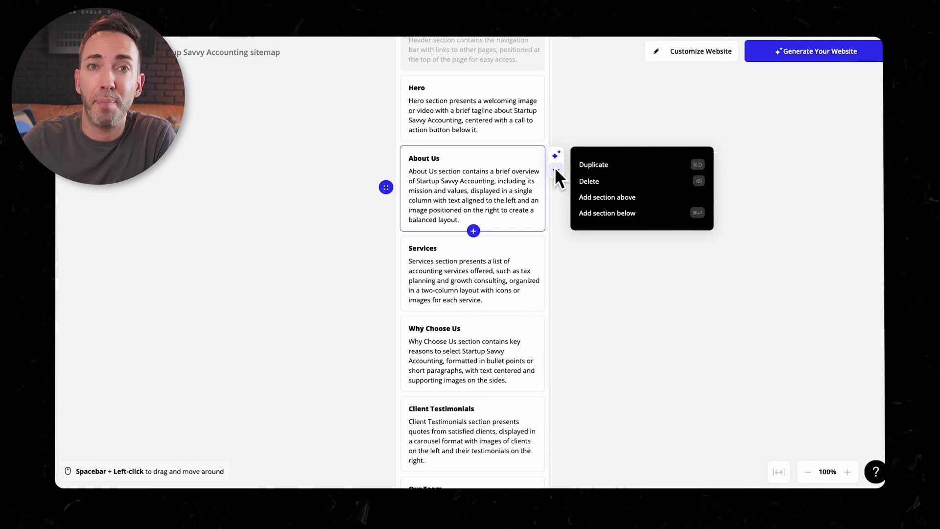
Step: Apply the Brutalism style and the Purplish blue colour scheme to the site mockup
left_click(568, 271)
left_click(697, 51)
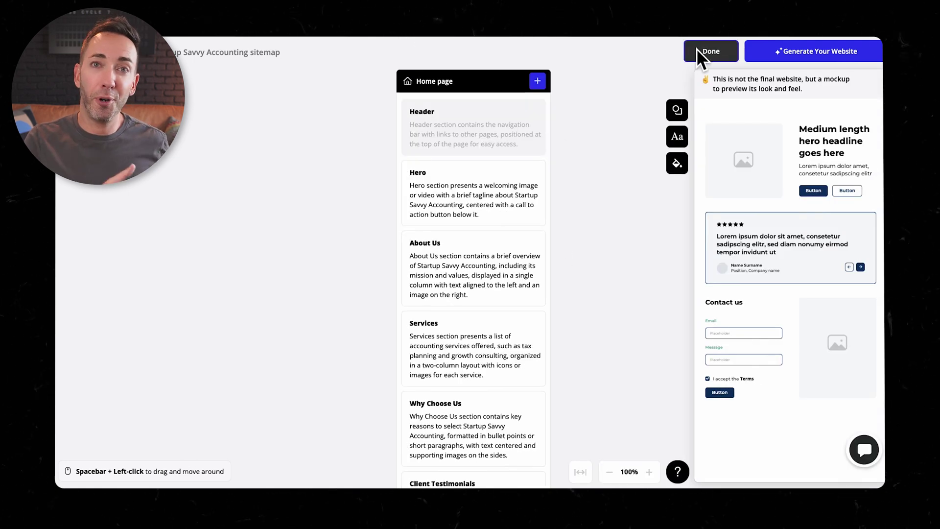
left_click(677, 111)
left_click(606, 197)
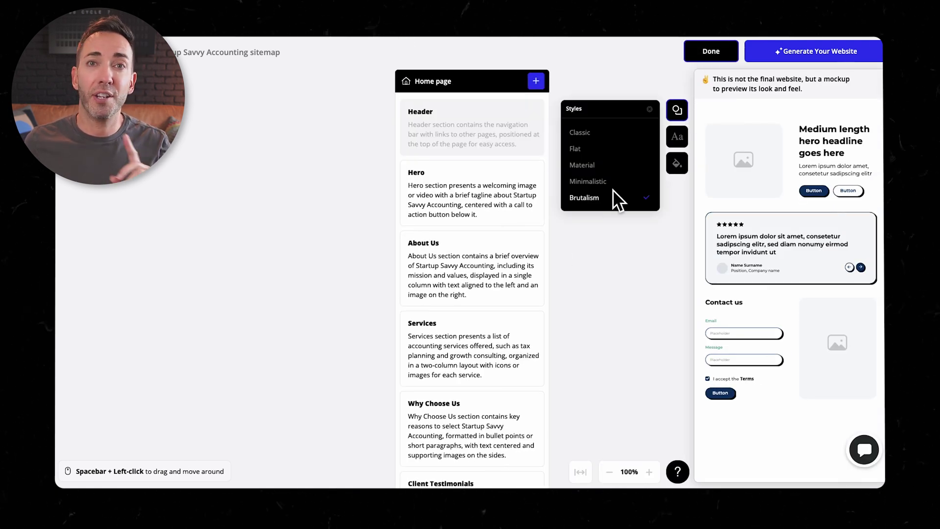
left_click(676, 139)
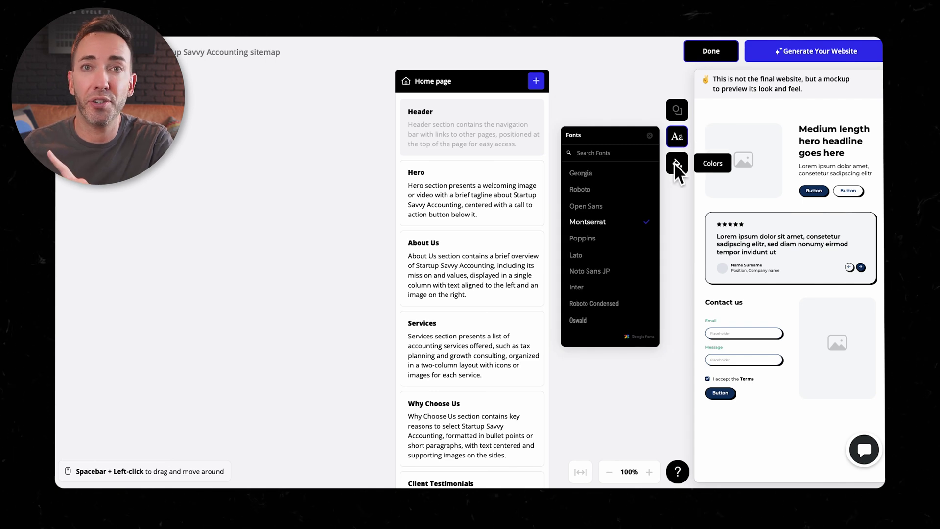
left_click(677, 163)
left_click(604, 283)
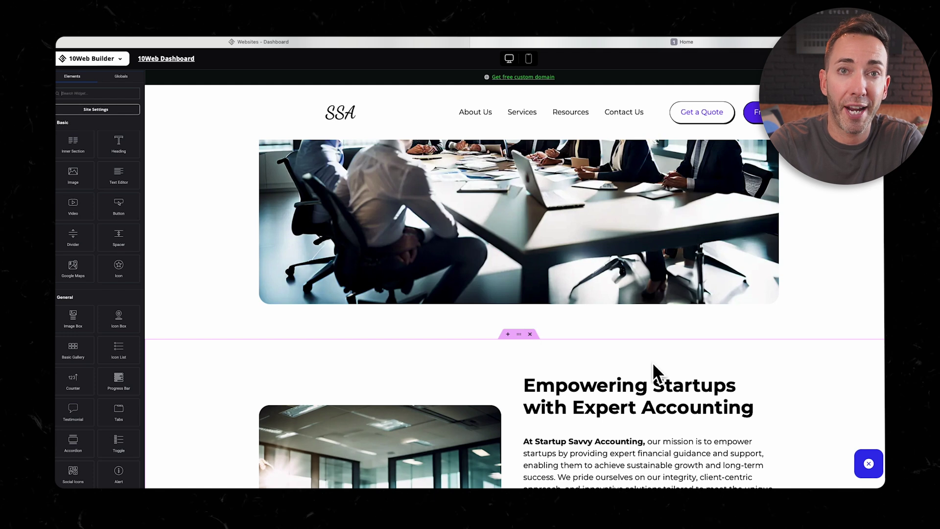
Step: Generate the website, close the Pro trial offer, and view the finished site
scroll(652, 372, "up", 4)
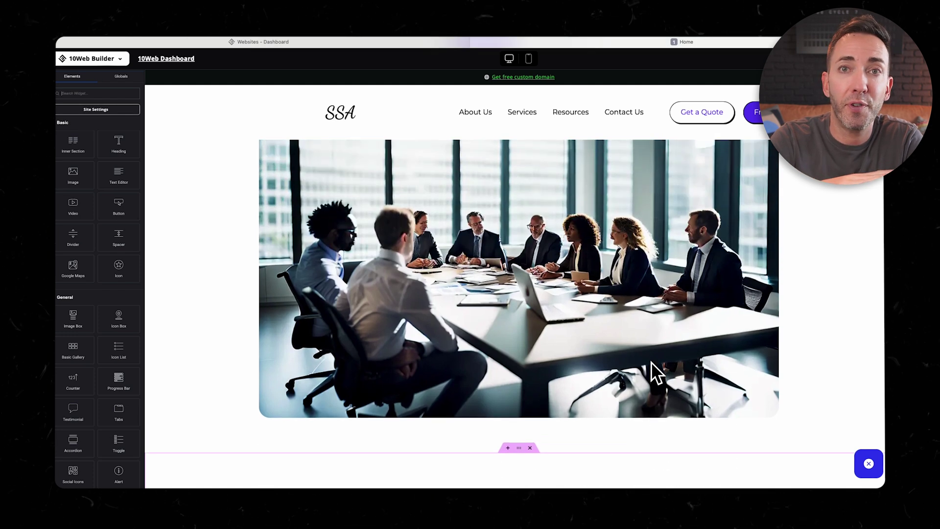
scroll(651, 361, "up", 1)
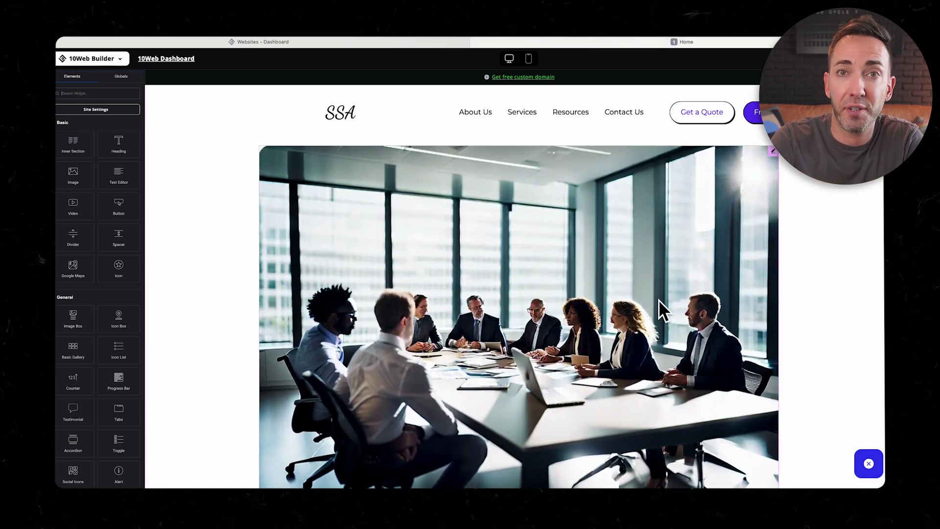
left_click(772, 151)
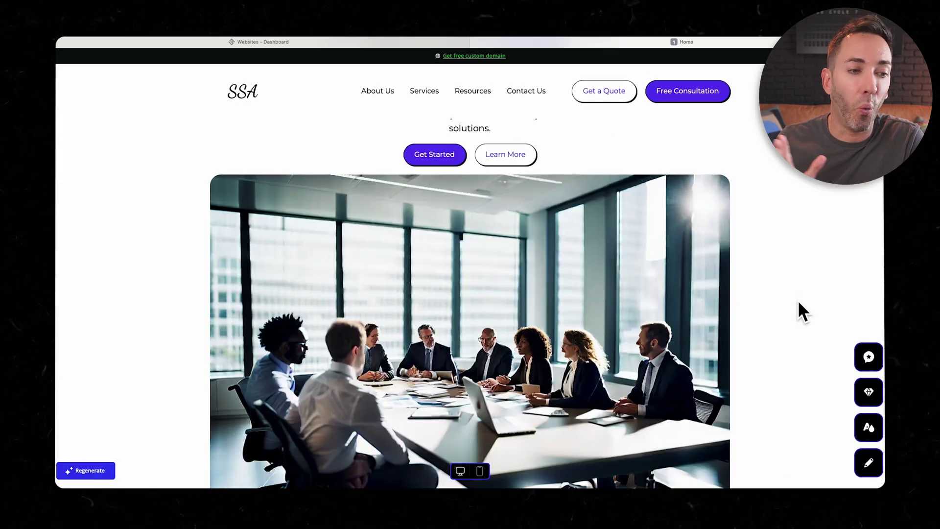
scroll(797, 299, "down", 2)
Step: Scroll down through the generated accounting site's sections
scroll(799, 302, "down", 15)
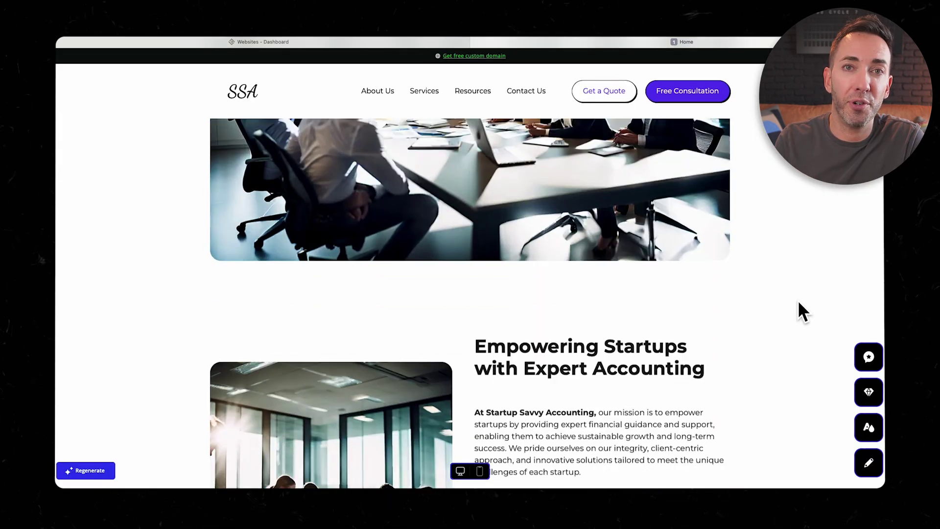
scroll(797, 300, "down", 15)
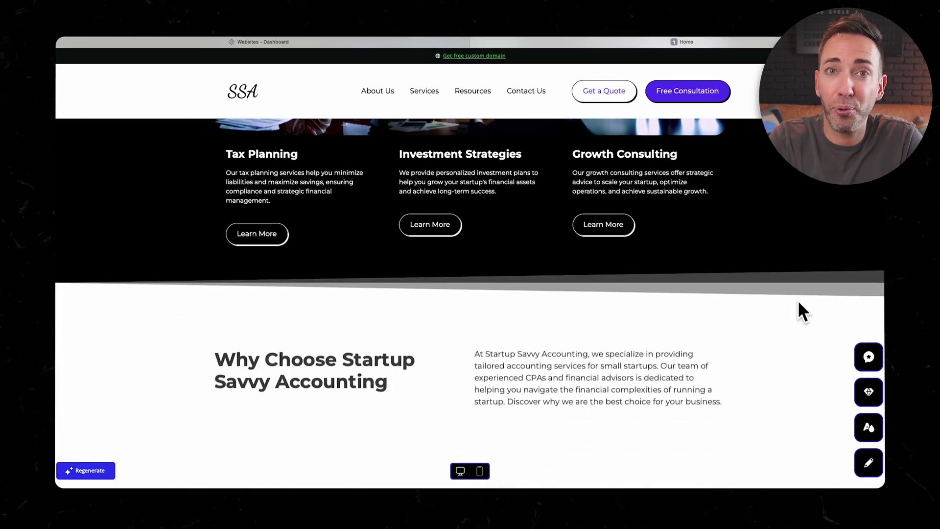
scroll(798, 302, "down", 15)
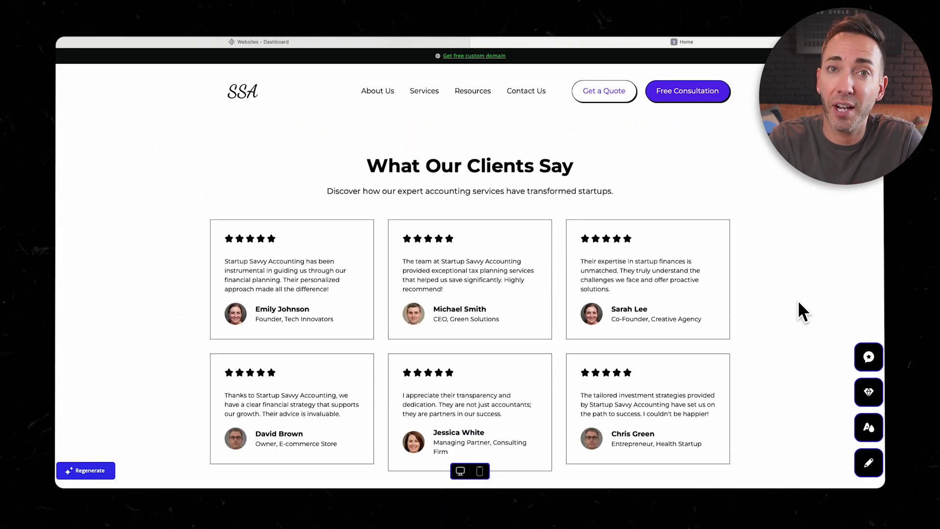
scroll(791, 262, "down", 10)
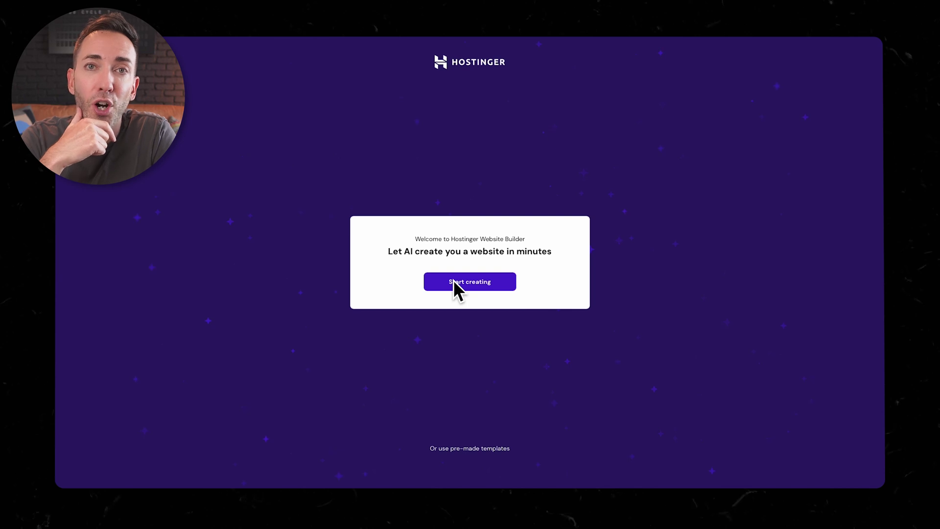
Step: Generate a Business showcase site named 'Startup Savvy Account' from the pasted business description
left_click(454, 281)
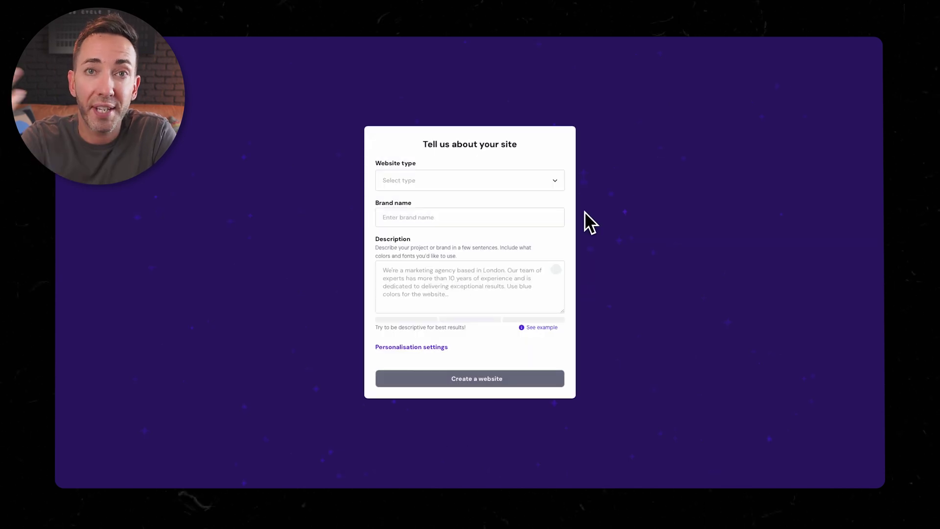
left_click(558, 180)
left_click(530, 204)
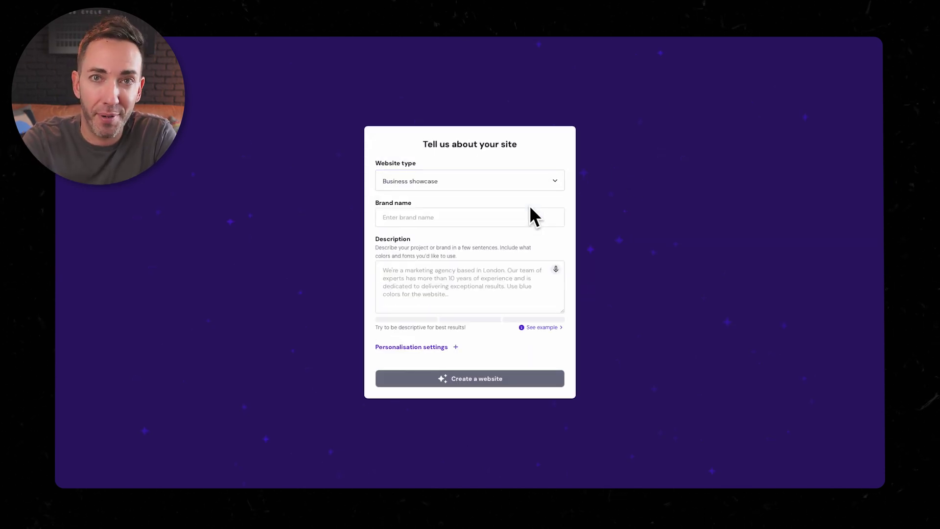
left_click(530, 211)
type("Startup Savvy Accounting")
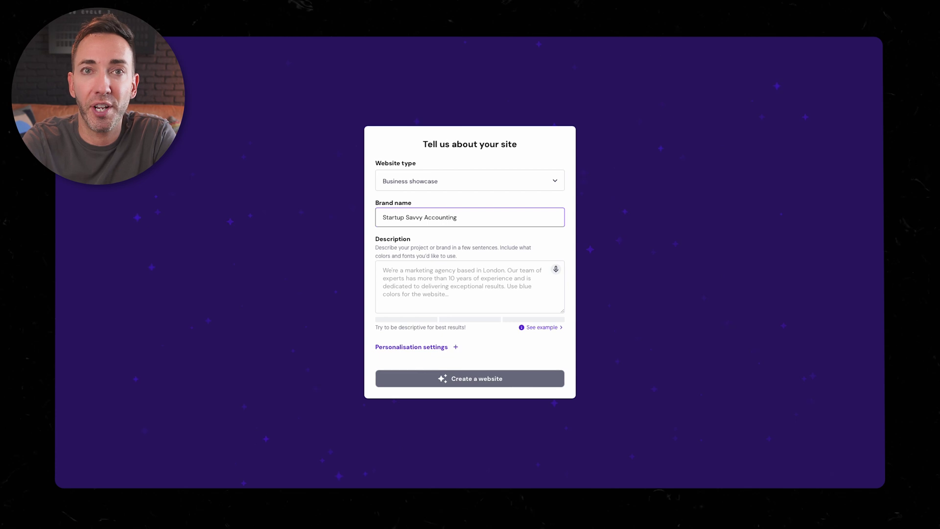
left_click(472, 272)
key("ctrl+v")
scroll(472, 272, "down", 5)
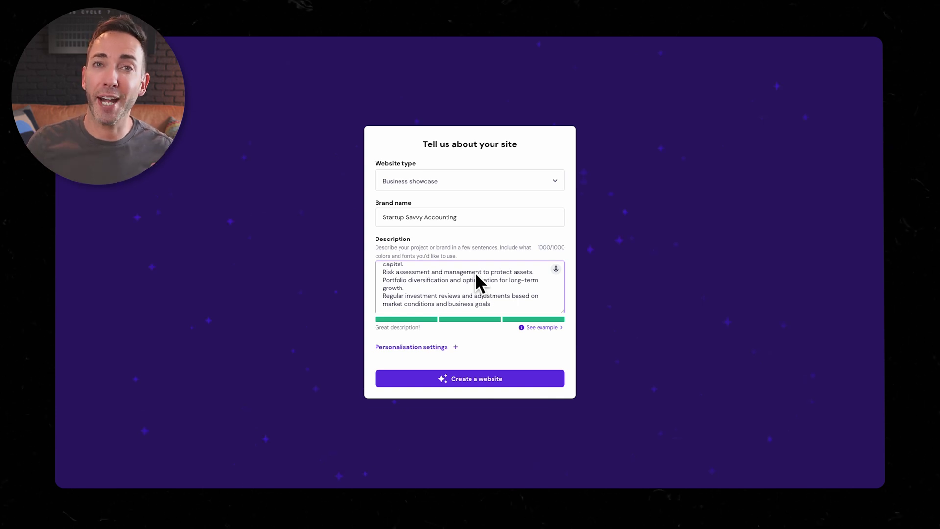
left_click(471, 377)
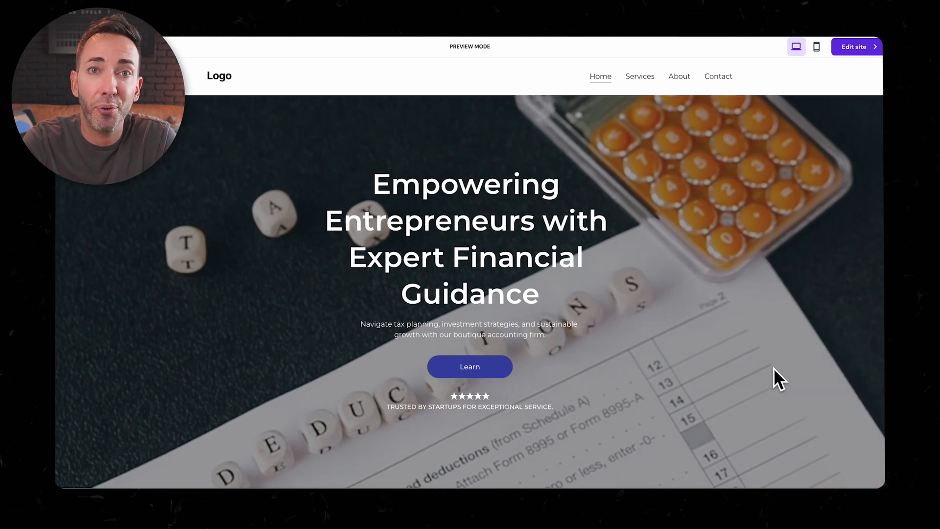
Step: Scroll down through the generated Startup Savvy Accounting homepage in preview
scroll(774, 368, "down", 5)
scroll(774, 369, "down", 3)
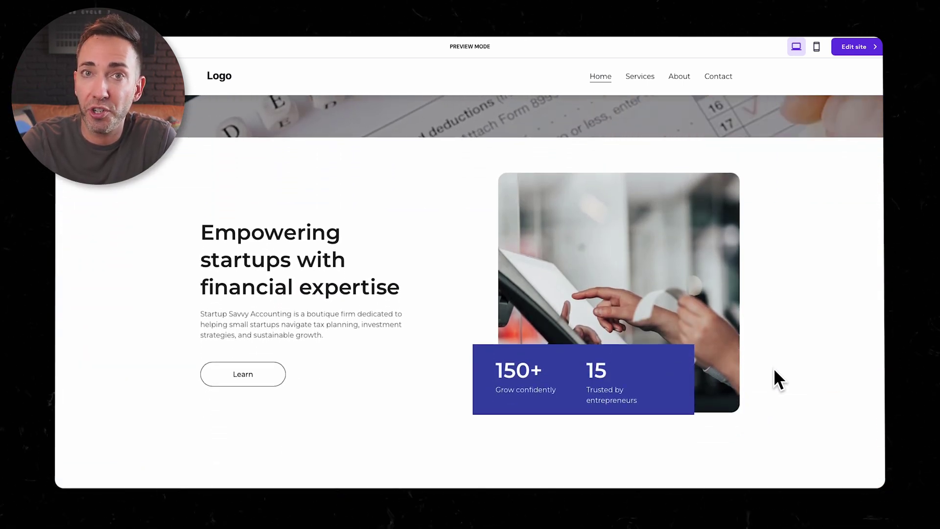
scroll(773, 369, "down", 6)
scroll(774, 369, "down", 2)
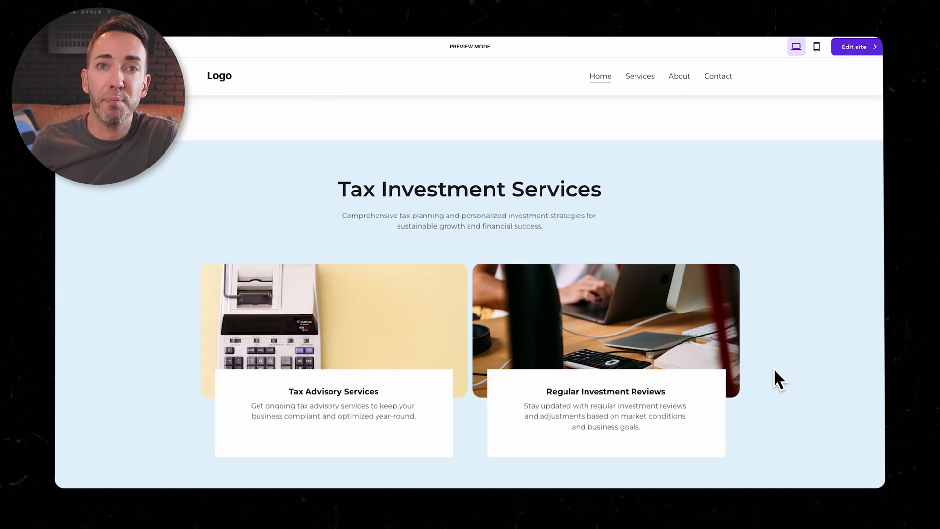
scroll(774, 368, "down", 5)
scroll(774, 368, "down", 3)
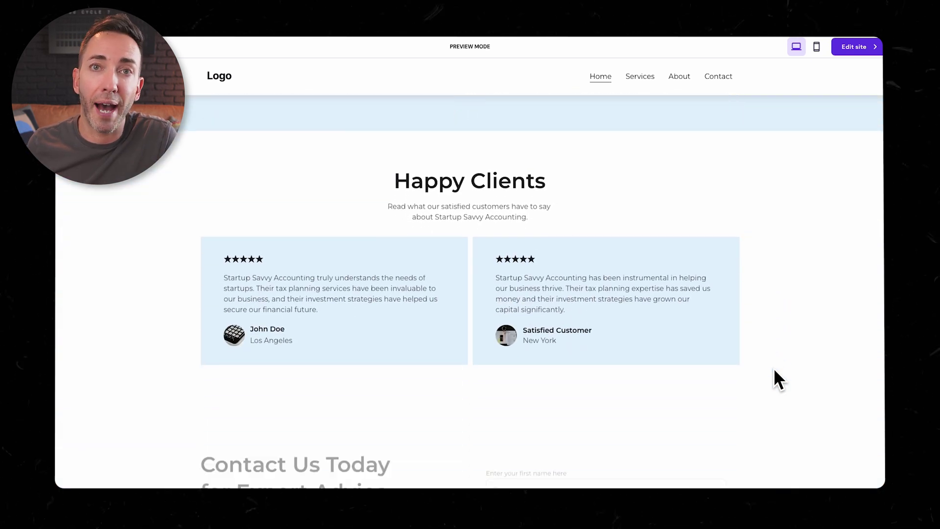
scroll(773, 368, "down", 5)
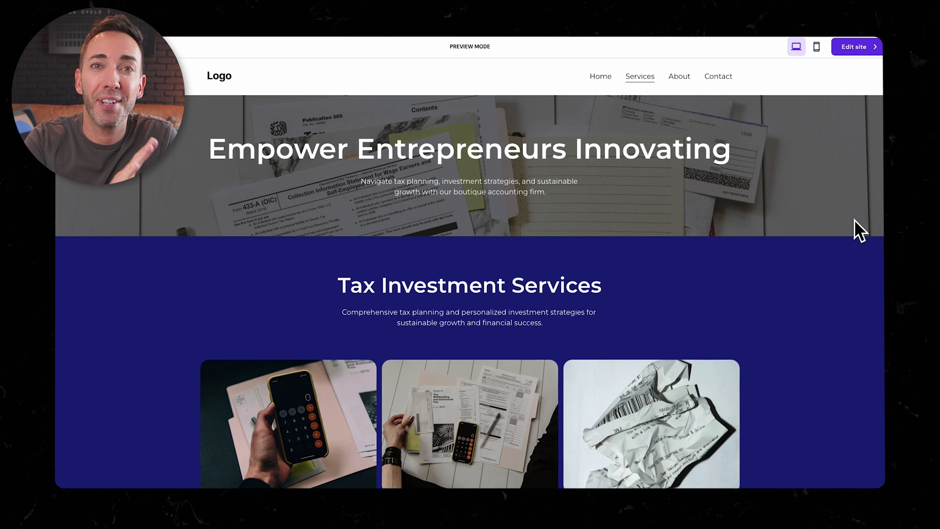
scroll(854, 219, "down", 2)
scroll(854, 231, "down", 7)
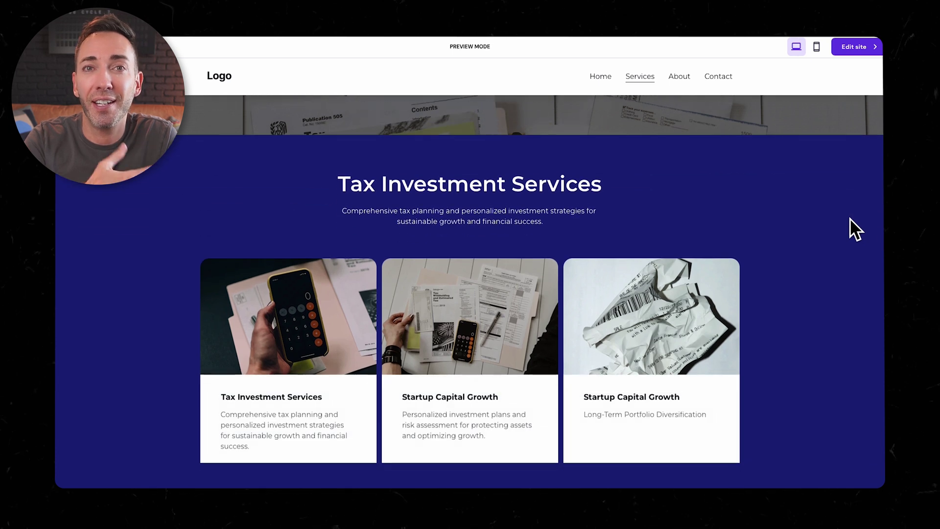
scroll(855, 229, "down", 2)
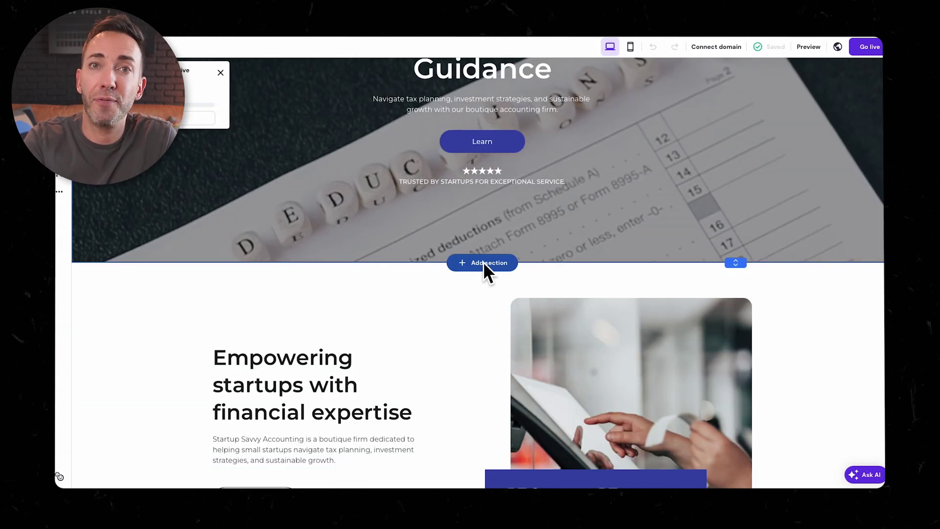
Step: Add an About section below the hero and have AI Writer rewrite it about startups' typical tax problems
left_click(488, 262)
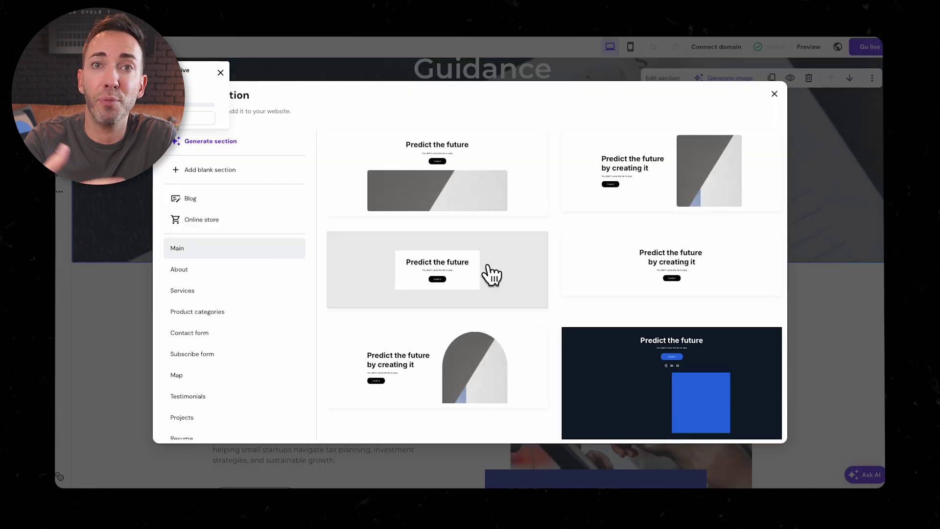
scroll(235, 278, "down", 5)
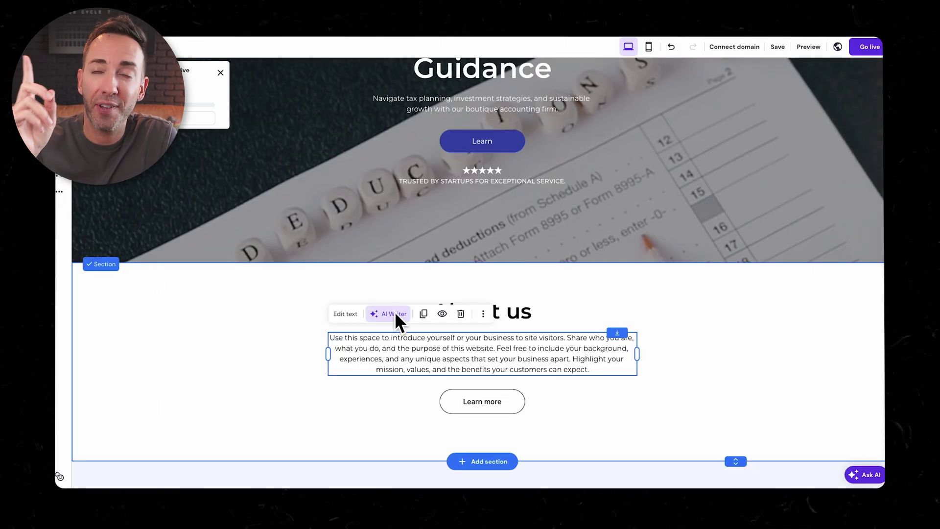
left_click(395, 312)
type("make this section abo")
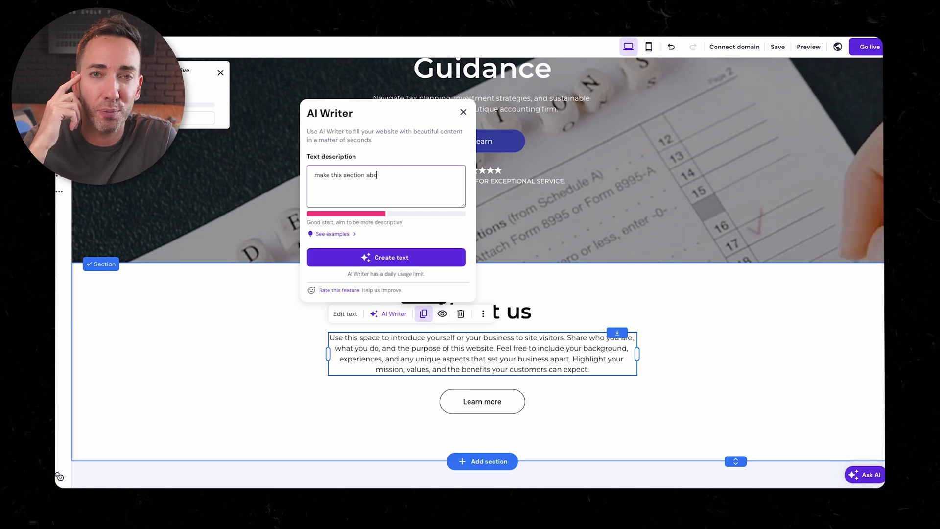
type("ut the typical problem most startup businesses face with taxes")
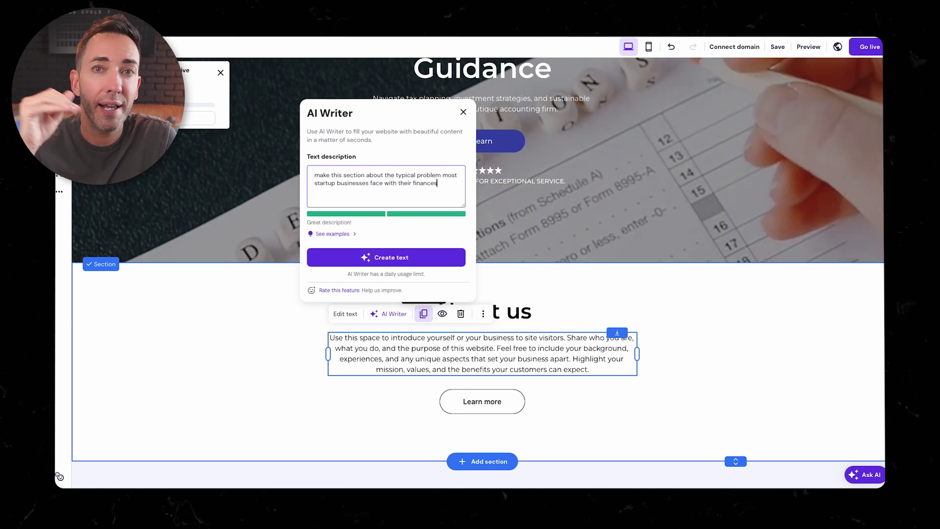
left_click(392, 256)
scroll(807, 378, "down", 1)
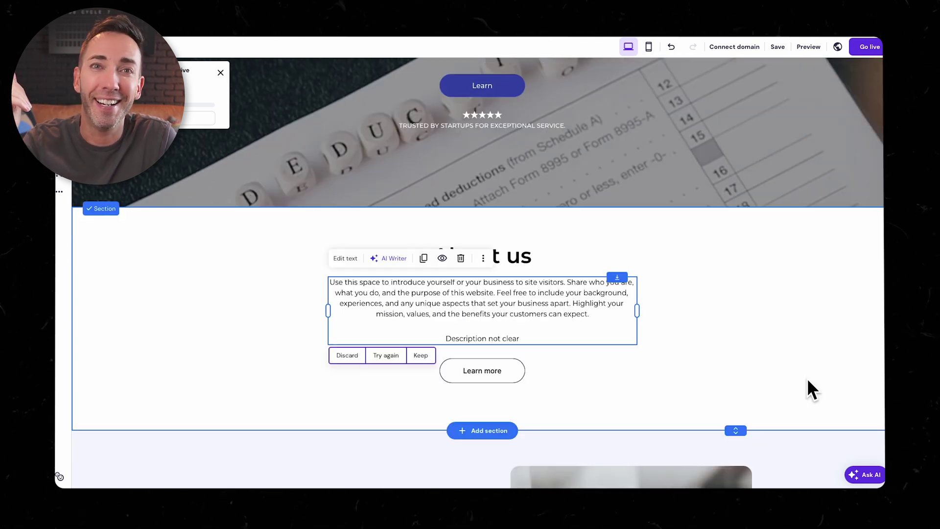
left_click(392, 355)
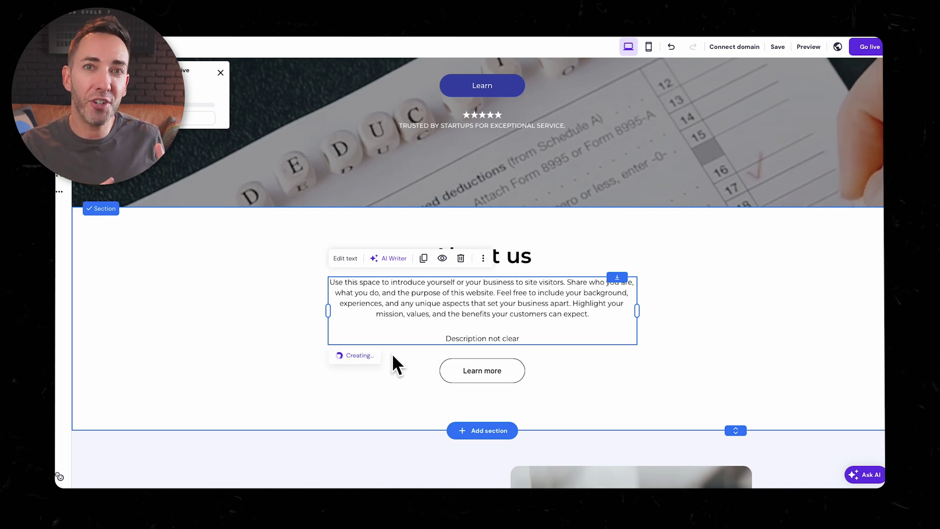
scroll(391, 353, "up", 2)
left_click(386, 343)
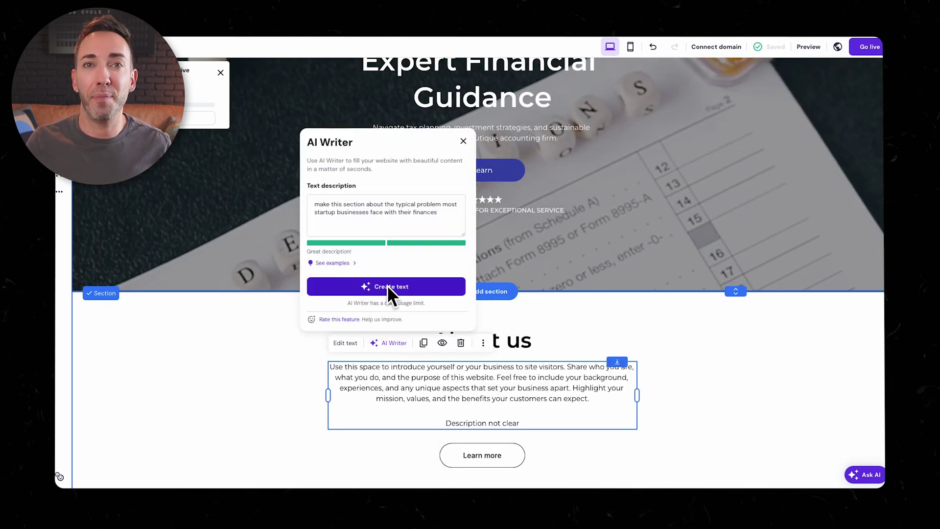
left_click(387, 286)
scroll(386, 284, "up", 2)
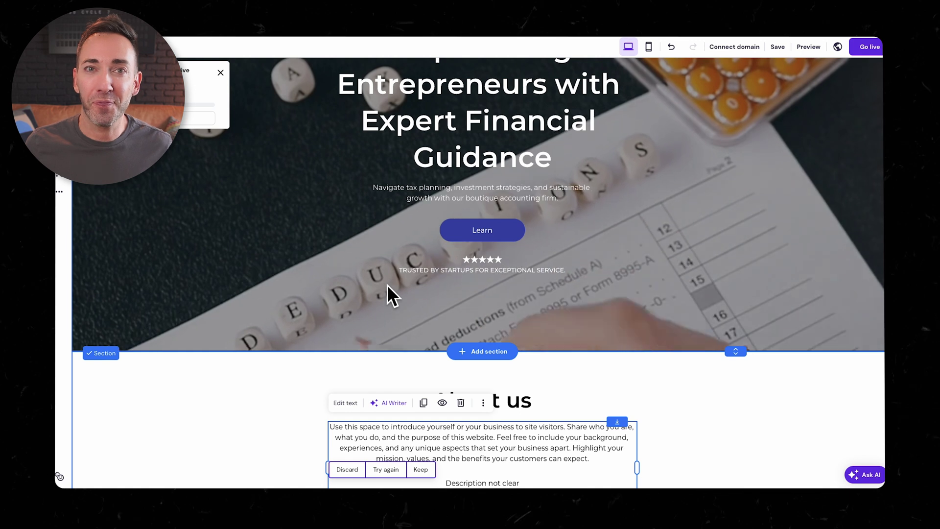
scroll(701, 385, "down", 3)
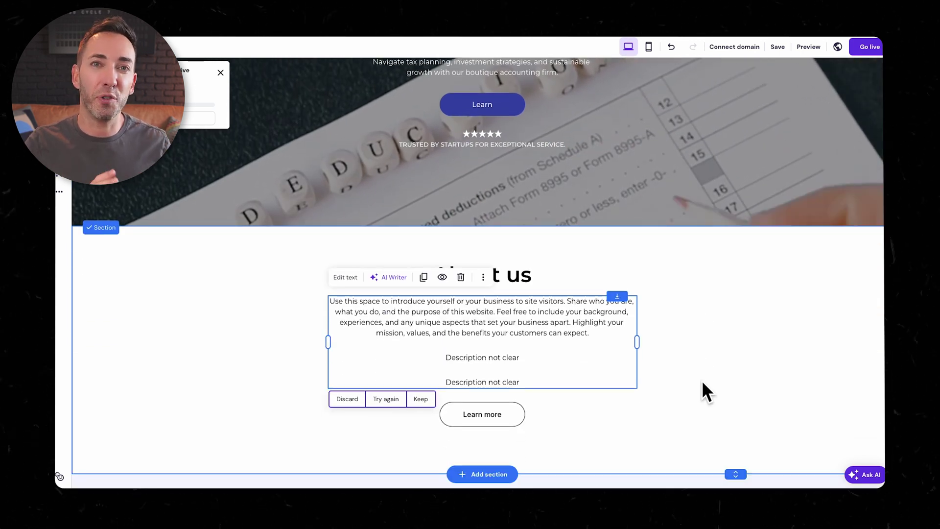
Step: Apply an AI-generated photo of a smiling business owner as the hero background and save the site
left_click(724, 78)
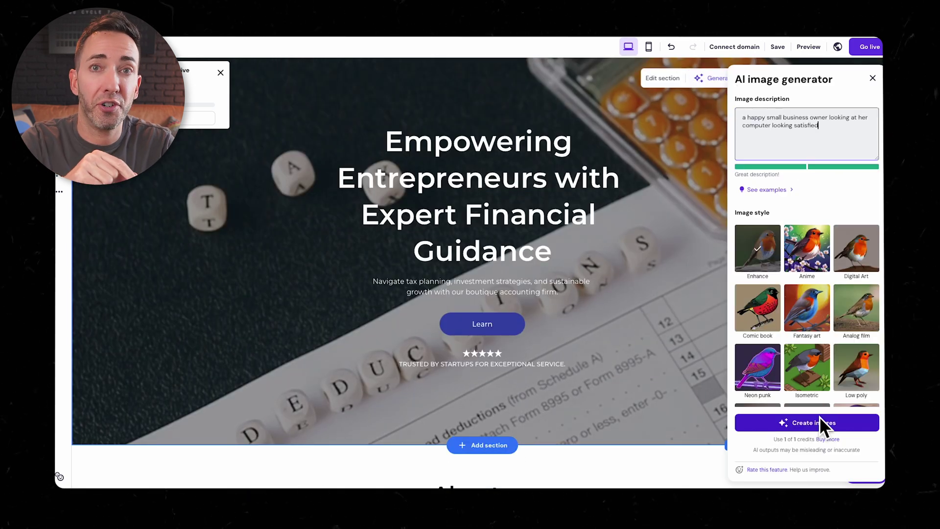
left_click(818, 420)
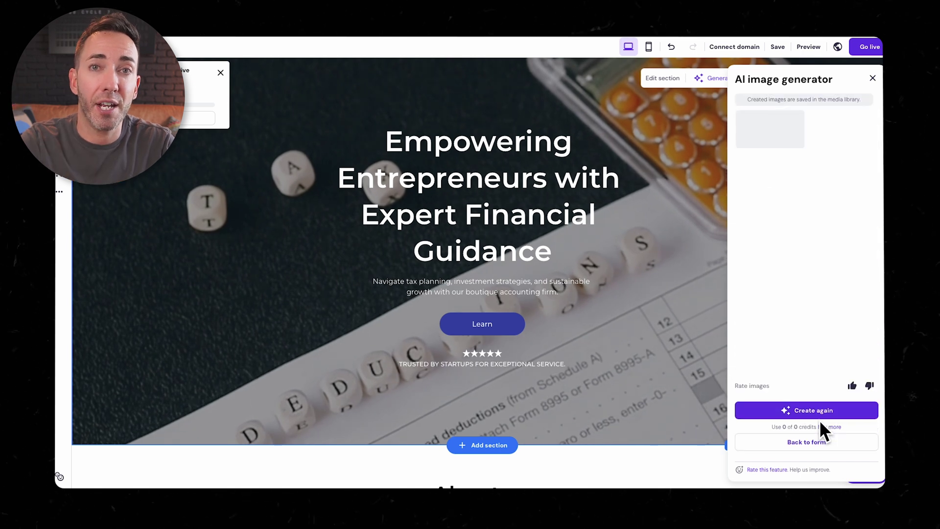
left_click(779, 135)
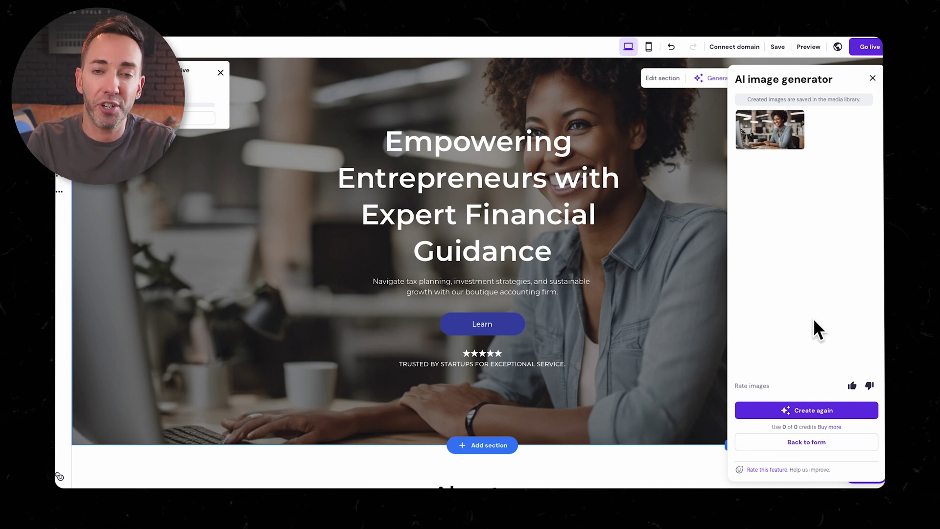
left_click(873, 78)
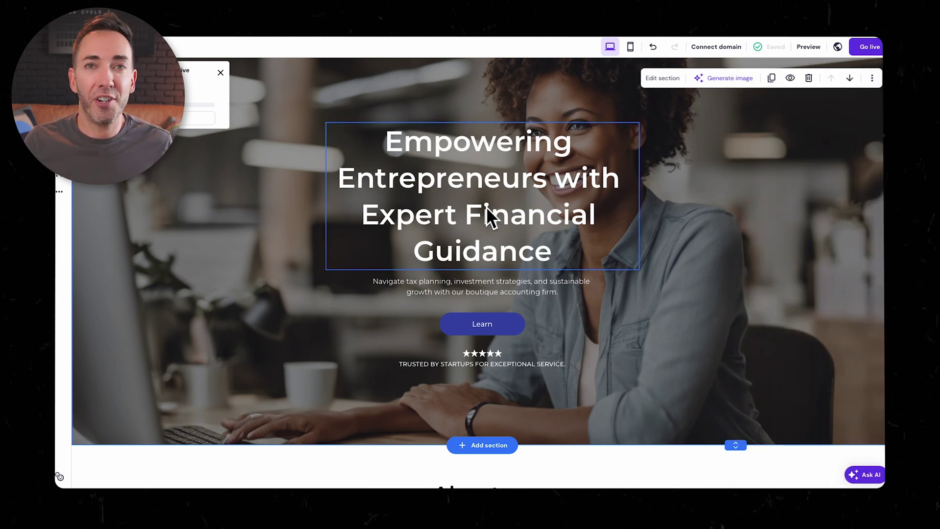
Step: Drag the hero's headline, subtitle, Learn button and star rating to the left side of the image
left_click_drag(488, 207, 376, 245)
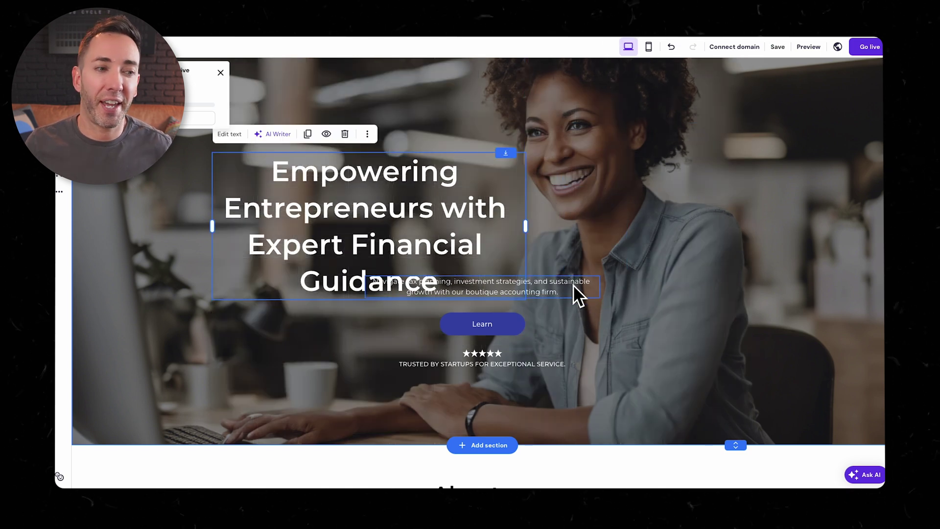
left_click_drag(579, 294, 409, 310)
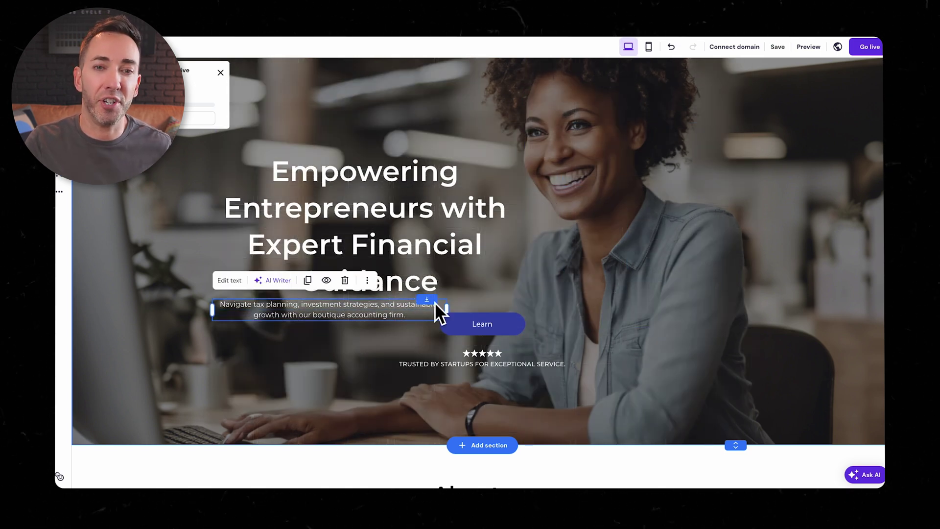
left_click_drag(488, 333, 376, 343)
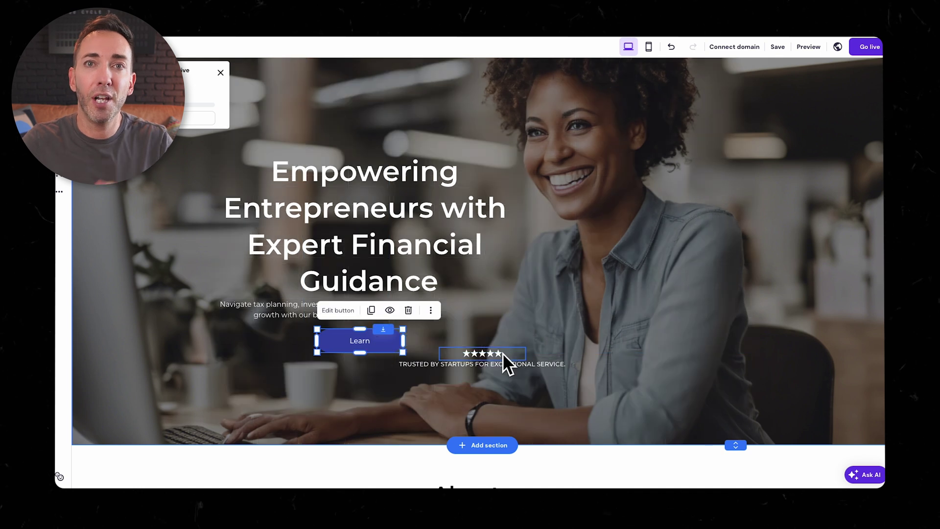
left_click_drag(500, 362, 339, 387)
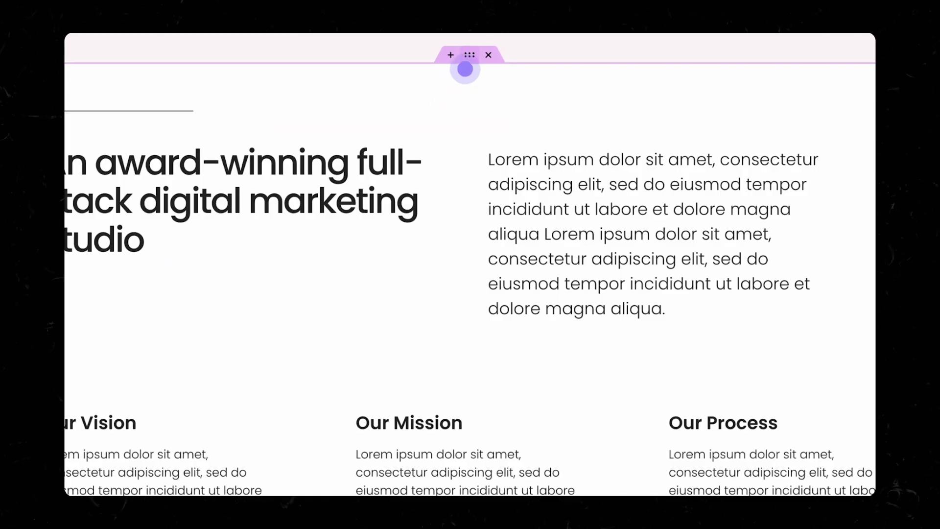
Step: Regenerate the studio section with 'make it with vibrant colors' and use a shorter intro paragraph
left_click(474, 312)
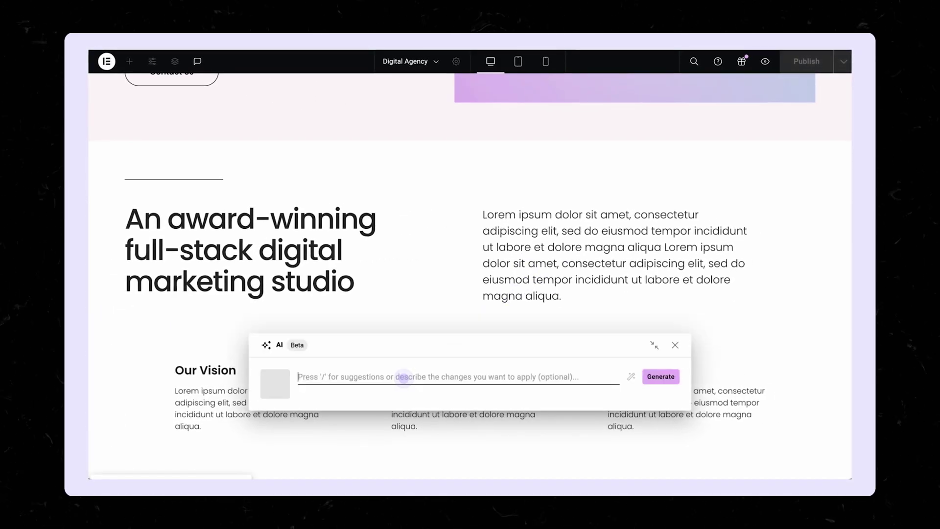
type("make")
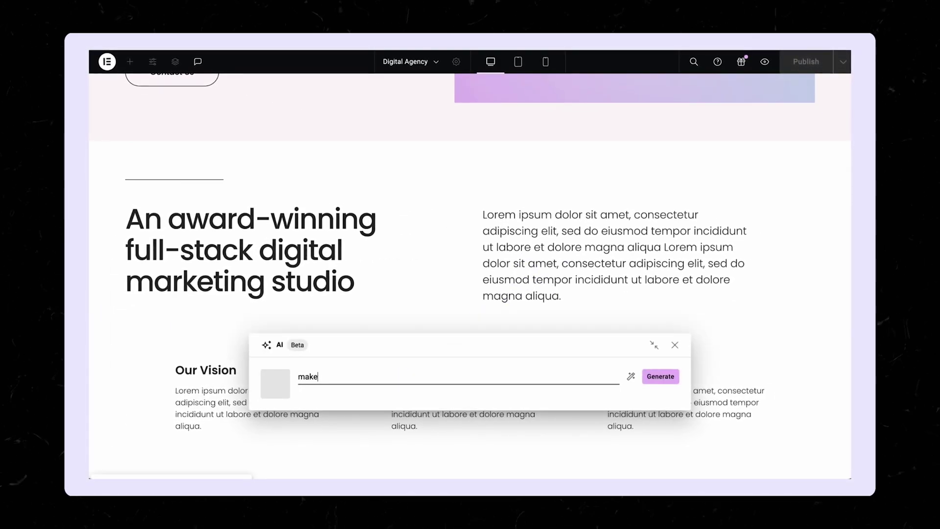
type(" it with vibrant colors")
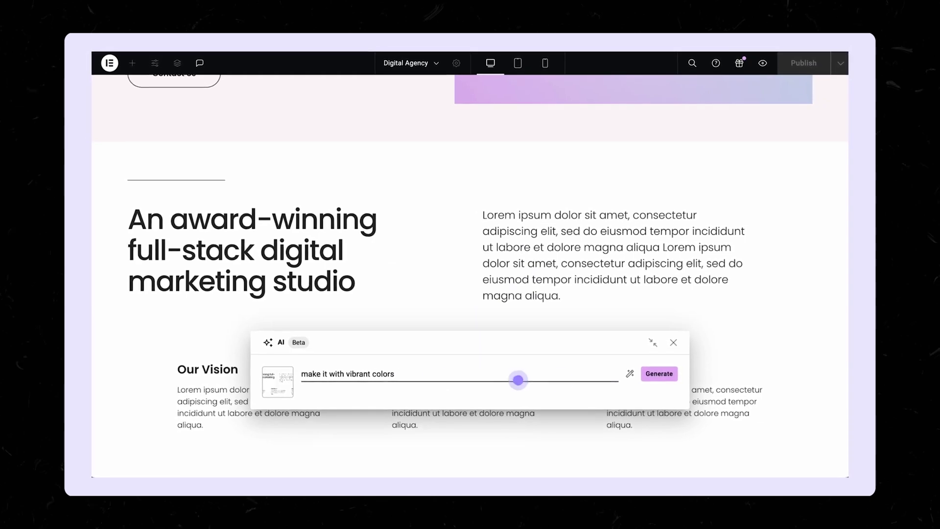
left_click(657, 377)
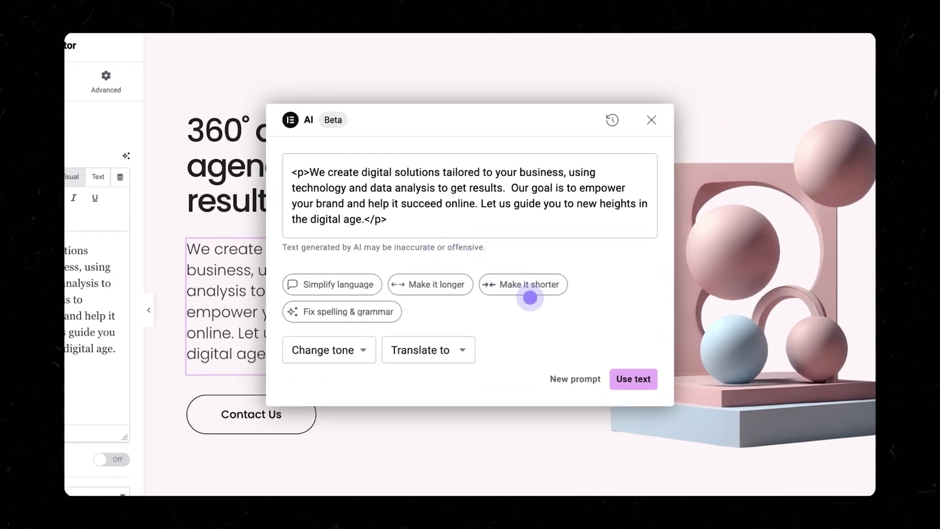
left_click(530, 297)
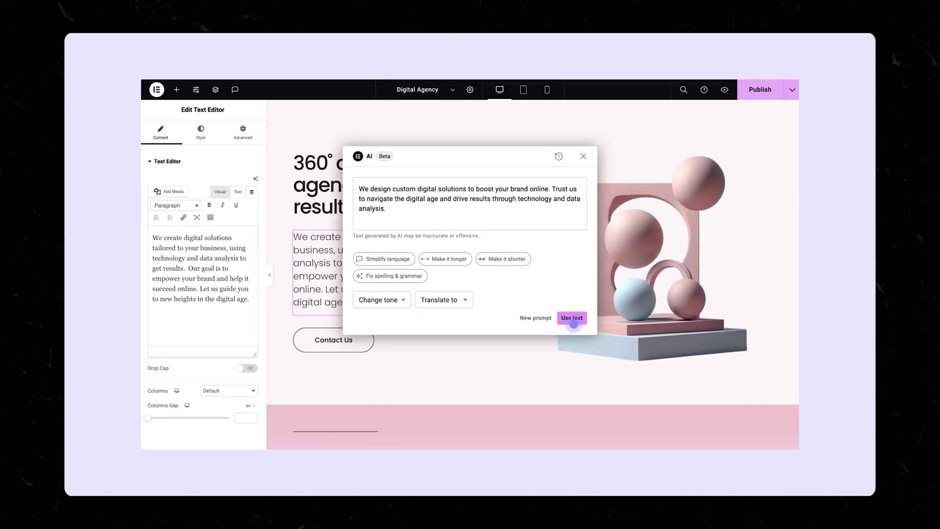
left_click(633, 378)
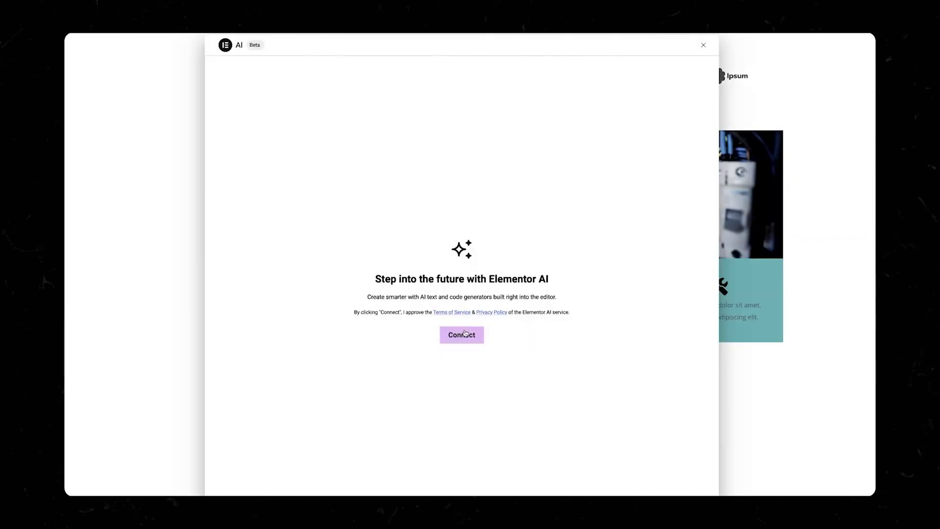
Step: Connect the site to Elementor AI, confirming on the connect page
left_click(465, 333)
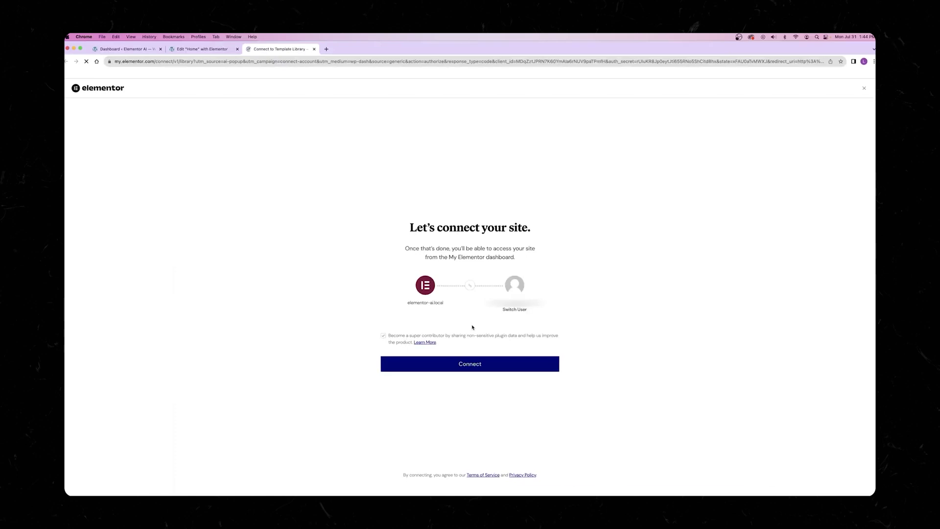
left_click(465, 370)
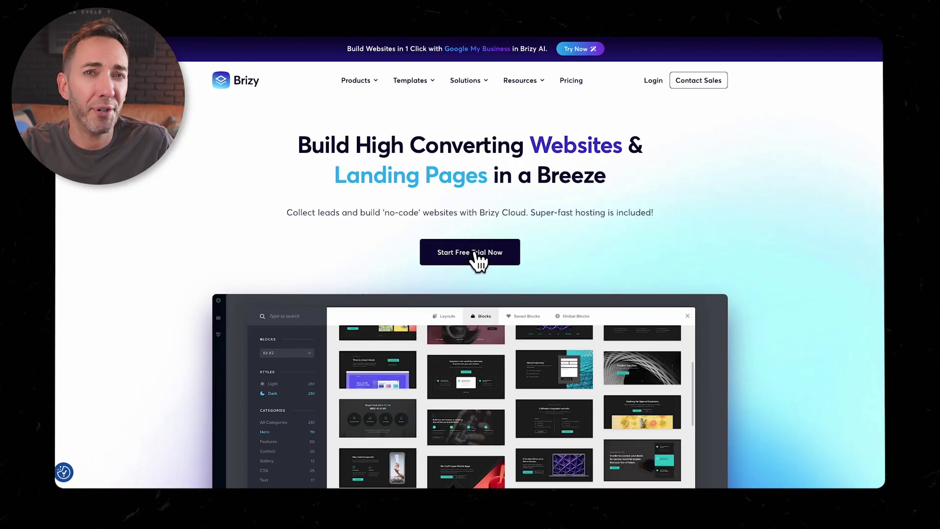
Step: Start the Brizy free trial, answering Agency as business type and 2-10 employees
left_click(477, 258)
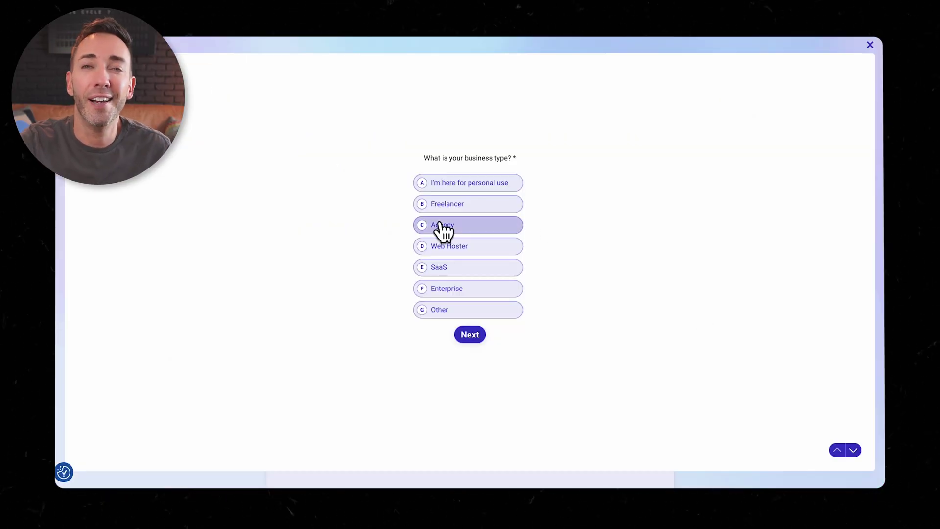
left_click(471, 335)
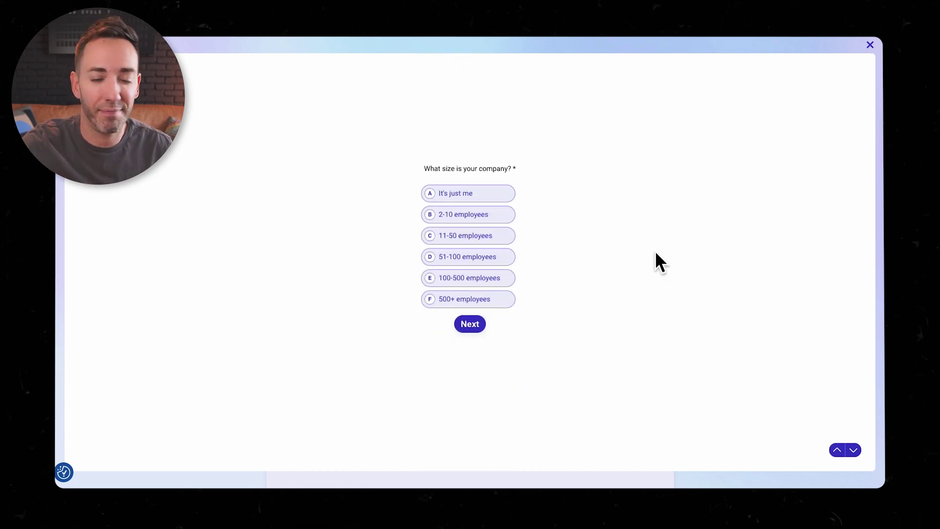
left_click(469, 325)
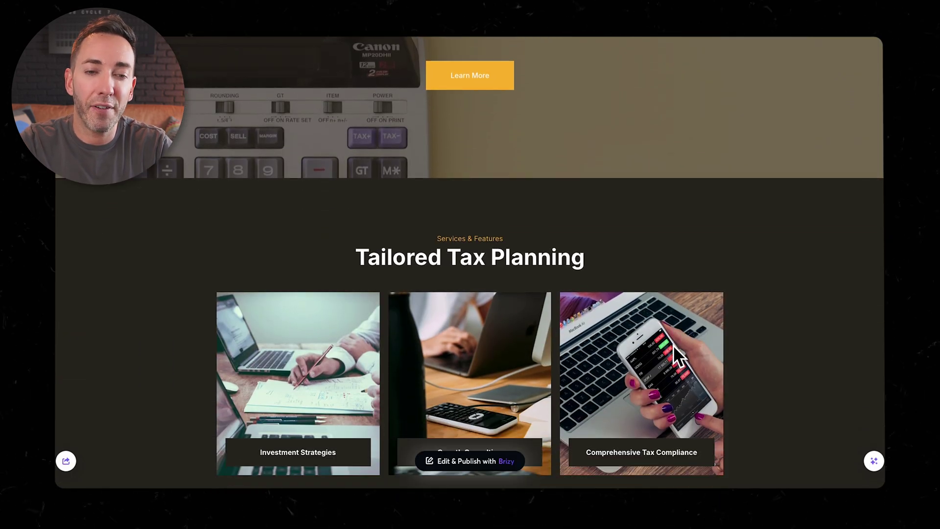
Step: Review the generated site, then open the hero section's Background settings in the editor
scroll(789, 350, "down", 10)
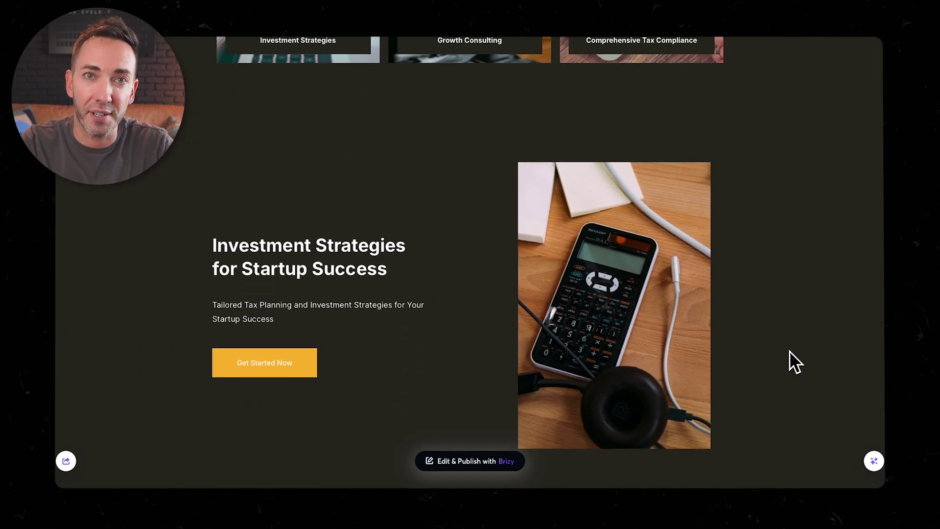
scroll(790, 350, "down", 1)
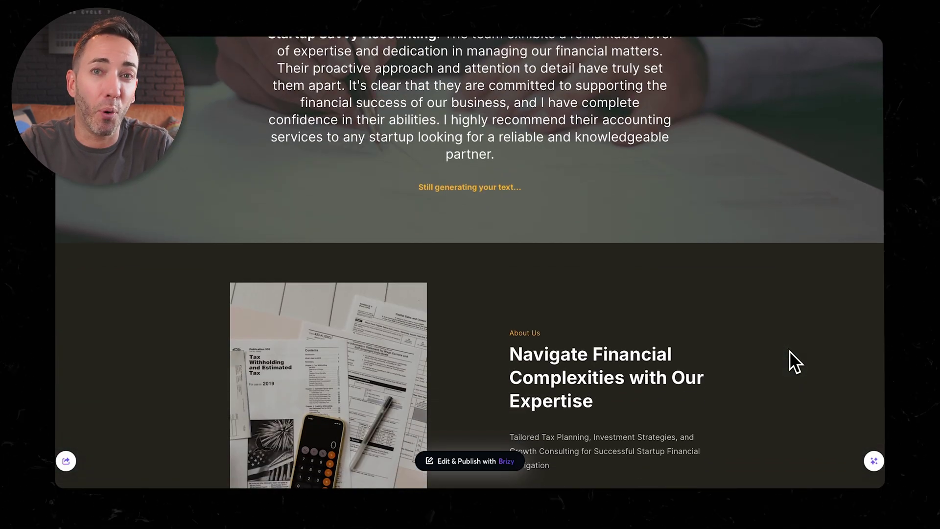
scroll(789, 351, "down", 8)
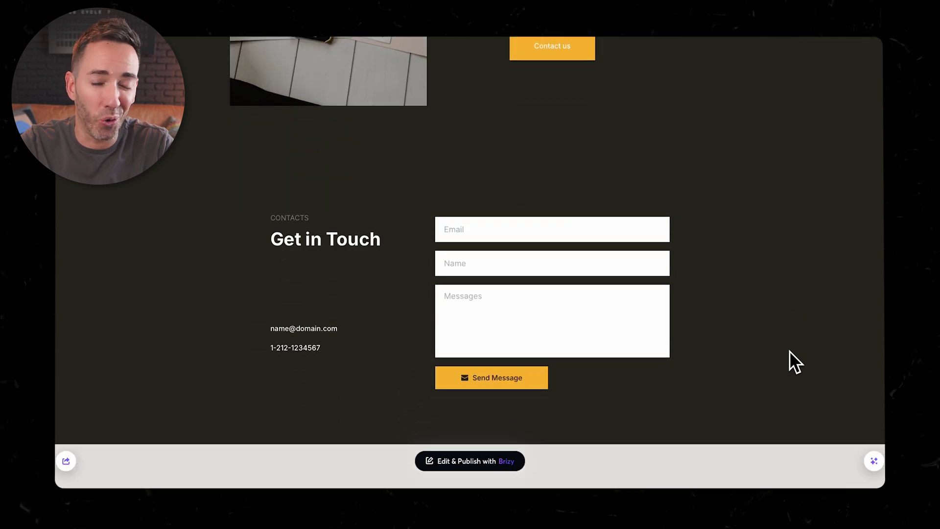
scroll(789, 351, "down", 3)
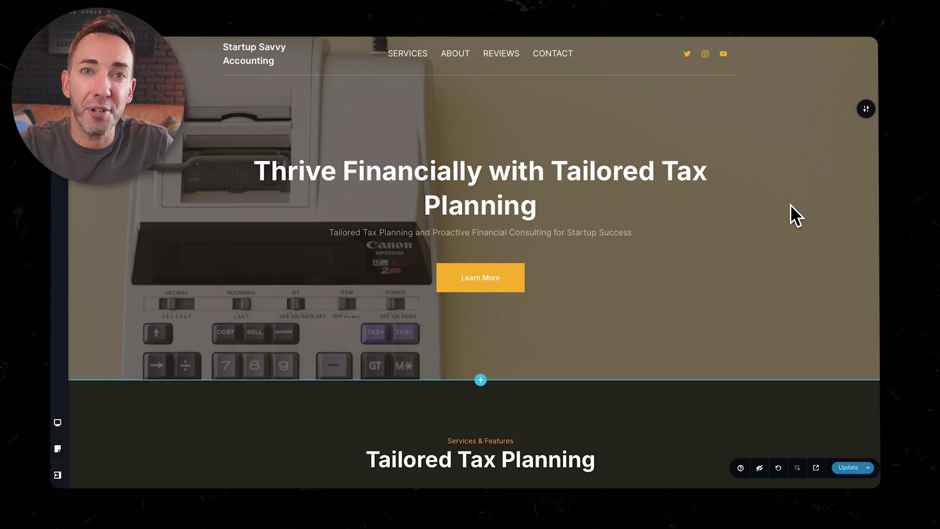
mouse_move(866, 112)
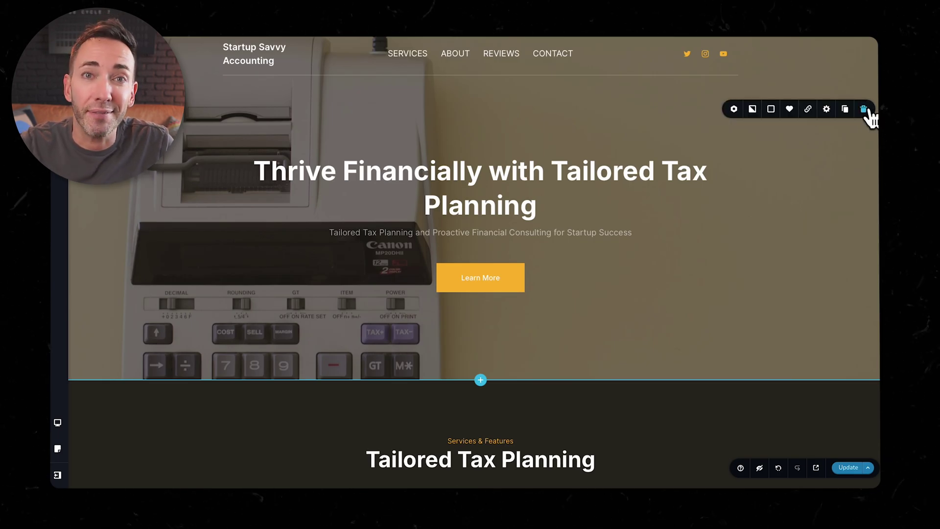
left_click(752, 110)
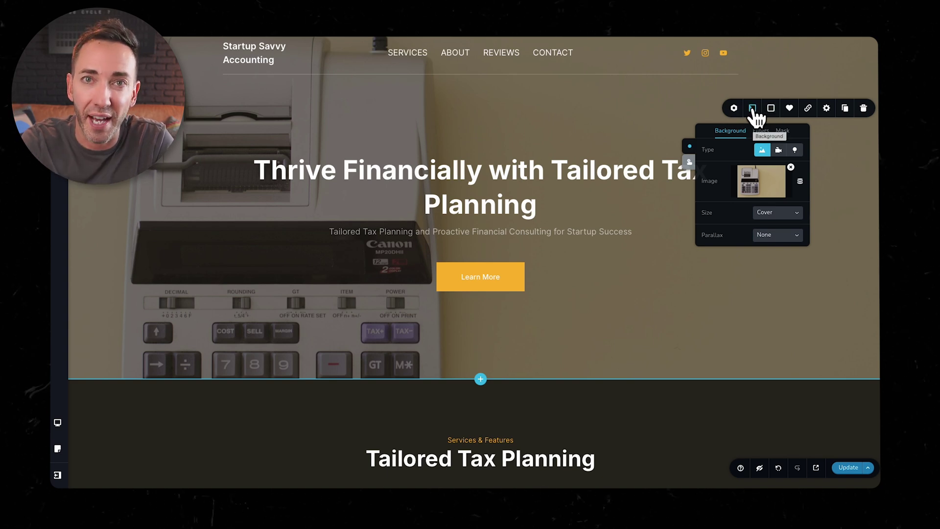
Step: Remove the calculator photo from the hero background, leaving it plain grey with no replacement image
left_click(800, 182)
left_click(842, 195)
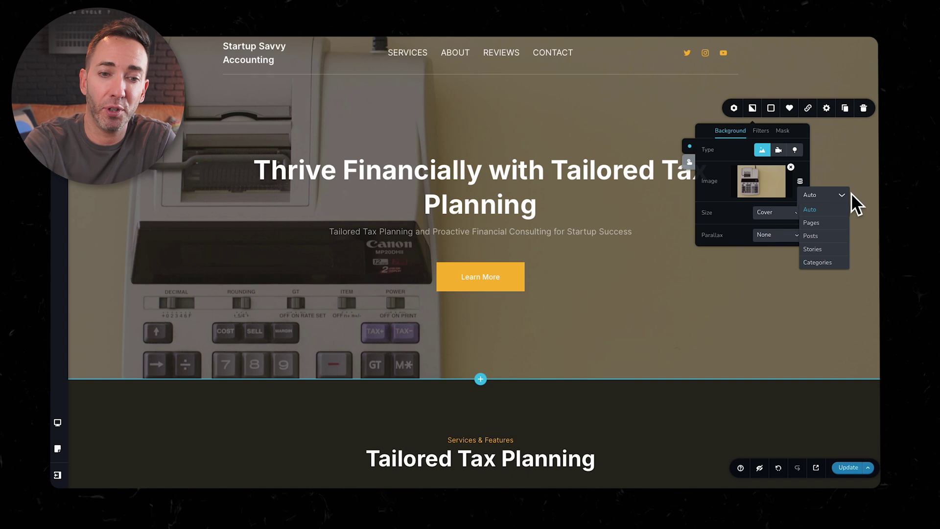
left_click(803, 165)
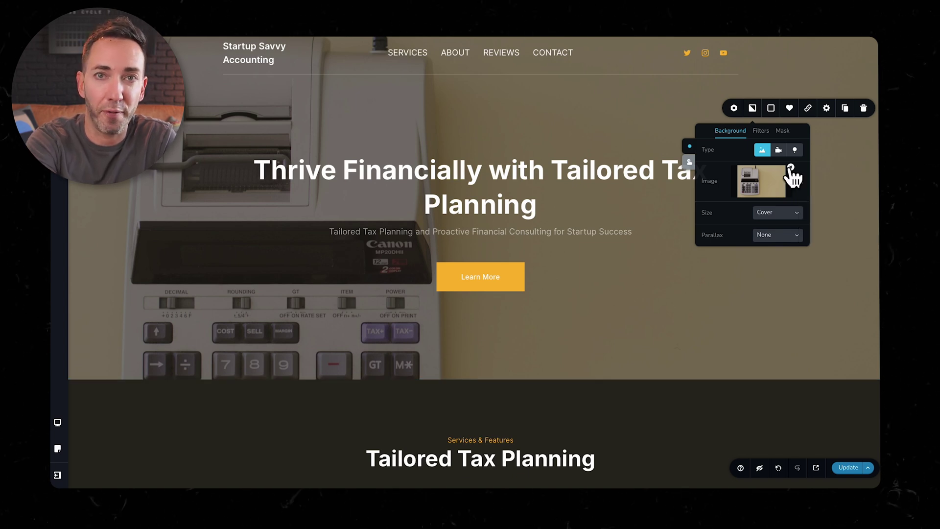
left_click(790, 167)
left_click(760, 191)
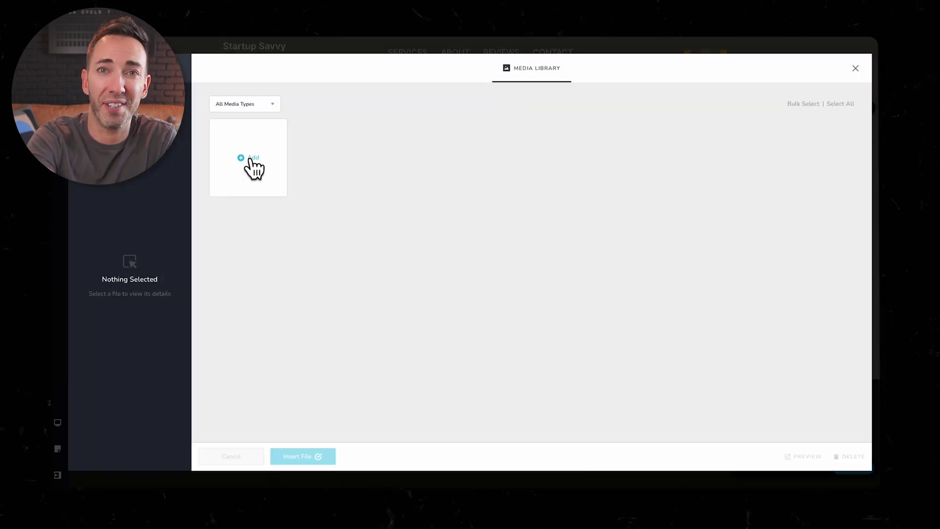
left_click(250, 158)
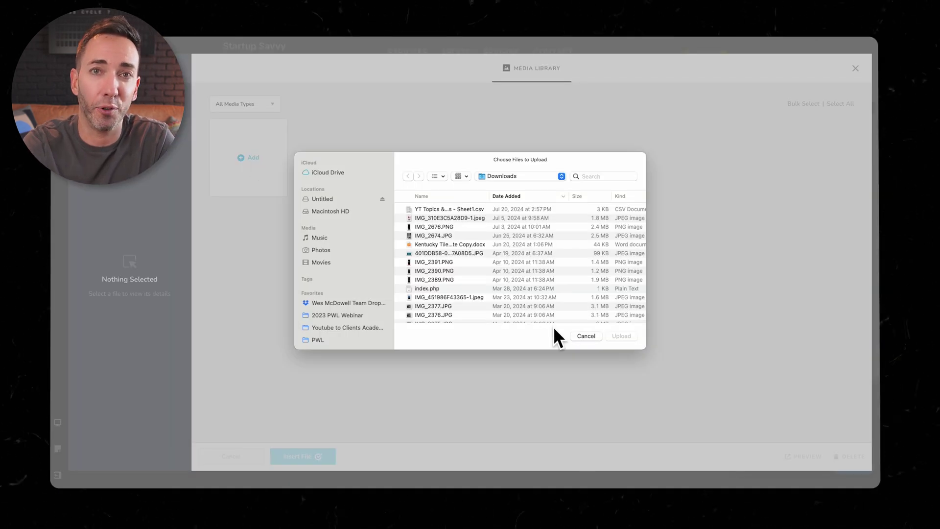
left_click(588, 333)
left_click(854, 69)
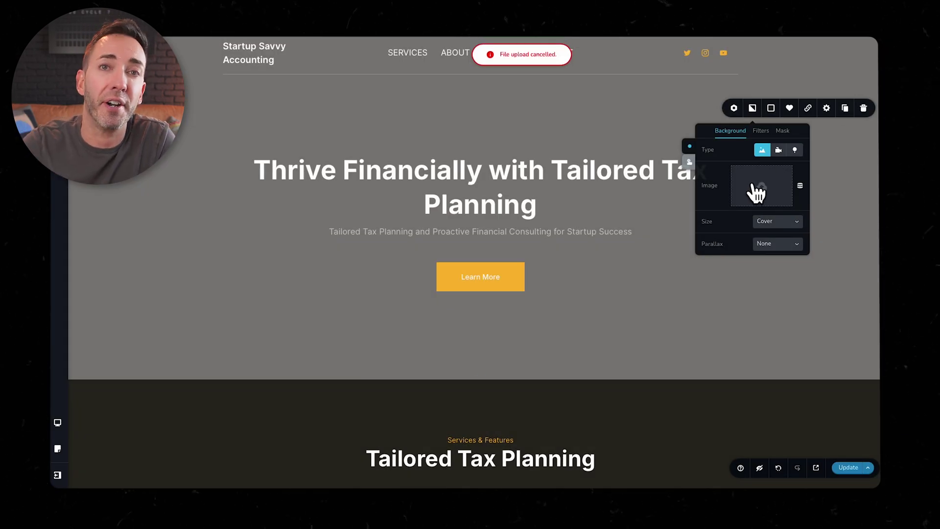
left_click(512, 172)
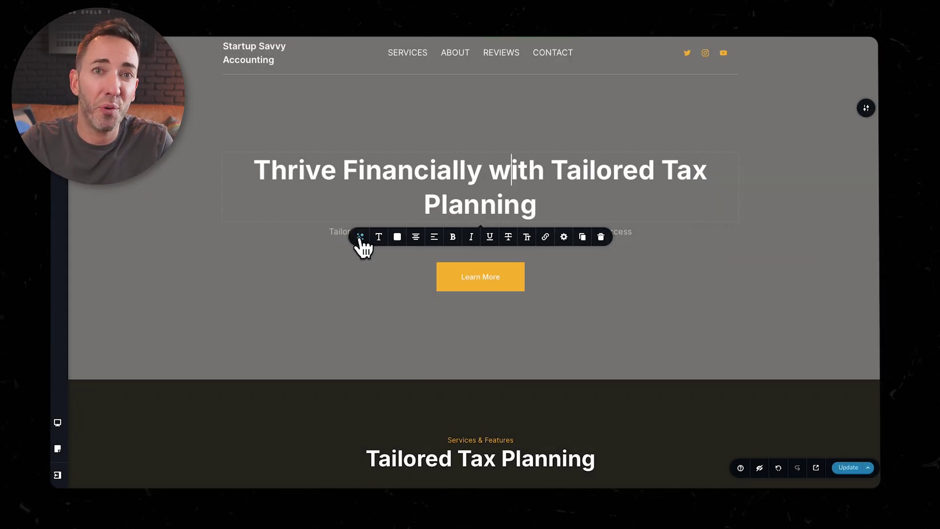
Step: Rewrite the hero heading with the AI assistant's Simplify option
left_click(361, 238)
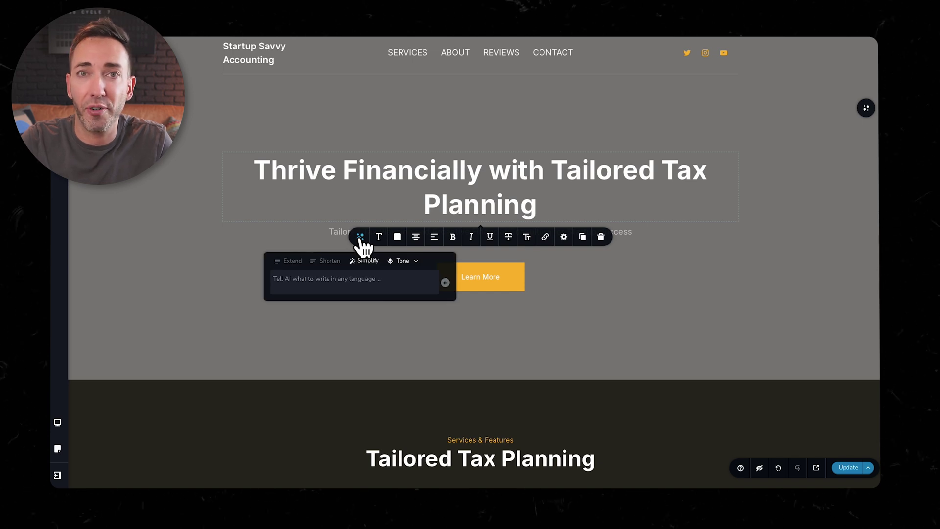
left_click(414, 263)
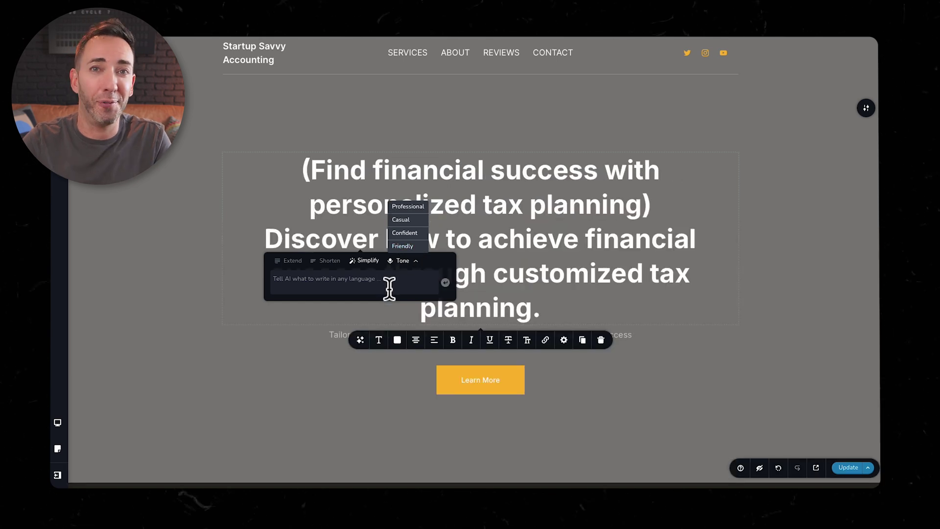
left_click(368, 261)
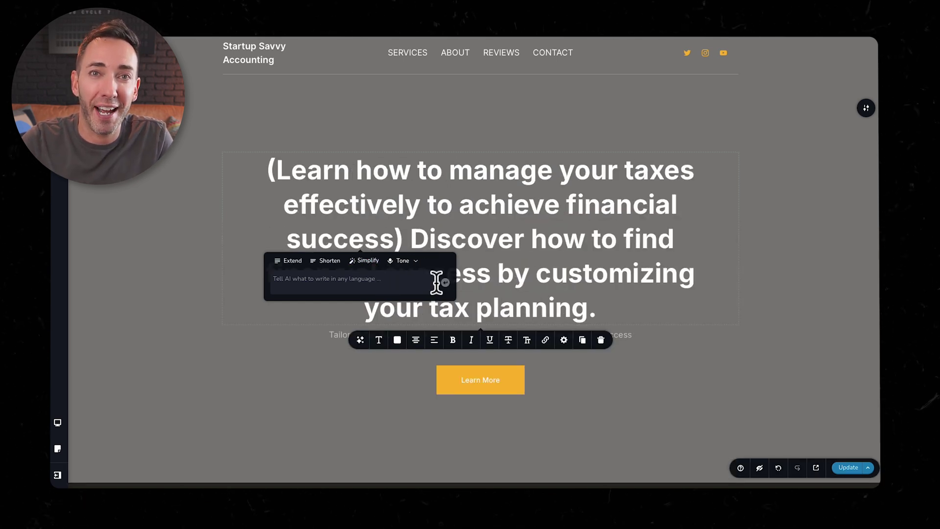
left_click(759, 243)
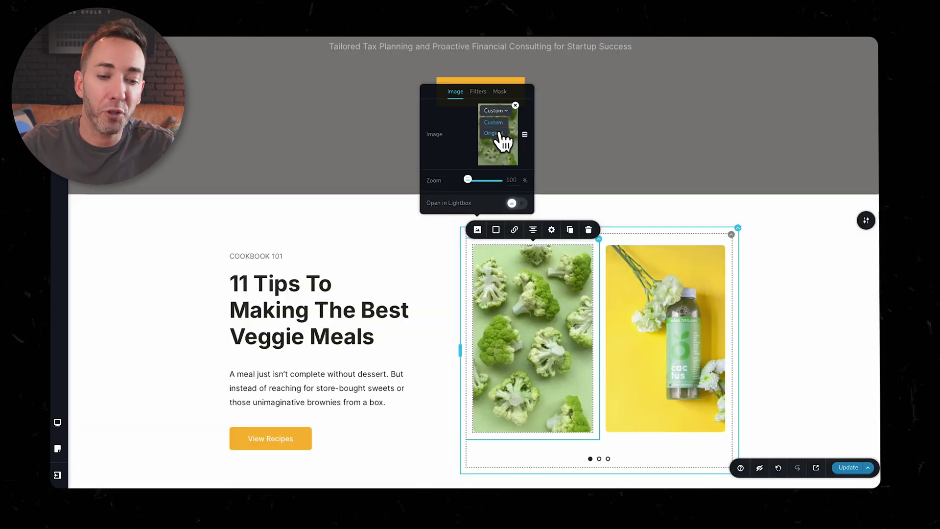
Step: Close the veggie gallery image settings and review the page from the grey hero through Tailored Tax Planning
left_click(585, 146)
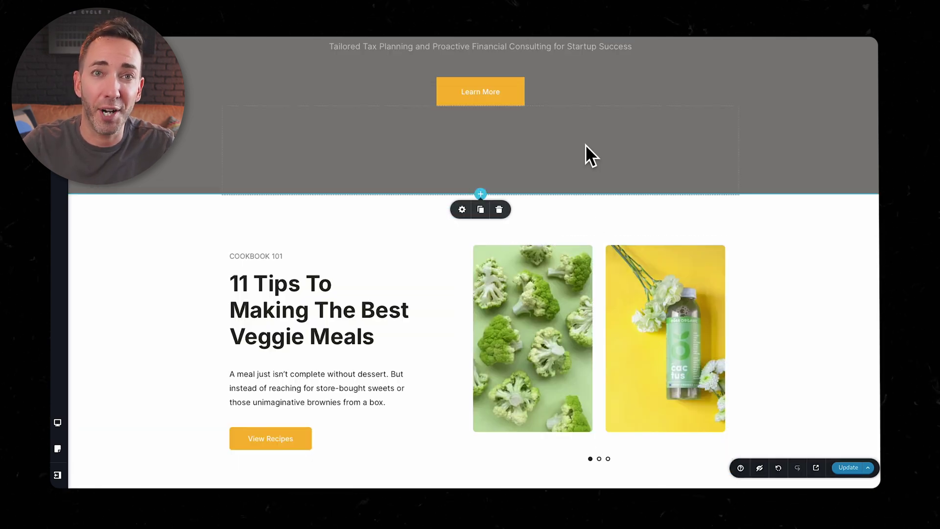
scroll(562, 275, "down", 3)
scroll(562, 275, "down", 10)
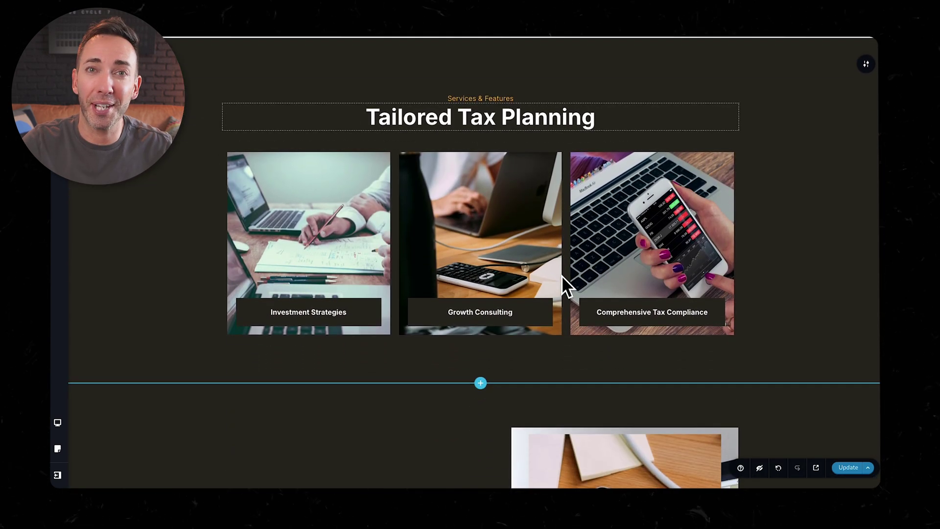
scroll(562, 275, "down", 4)
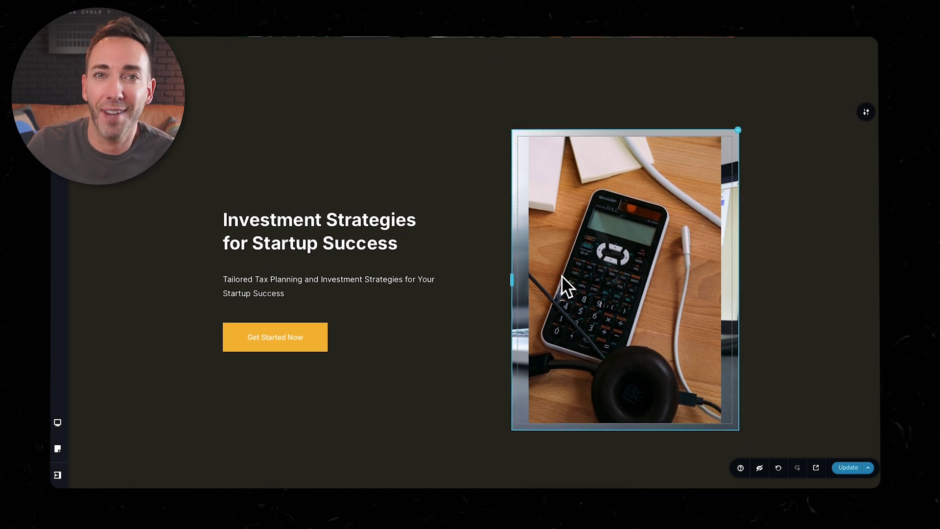
scroll(562, 275, "down", 9)
scroll(562, 275, "up", 2)
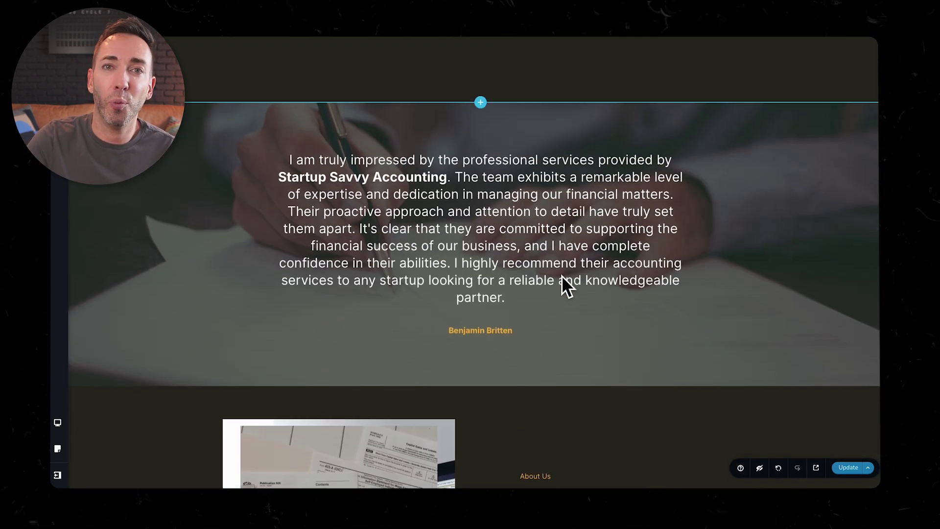
scroll(562, 275, "down", 8)
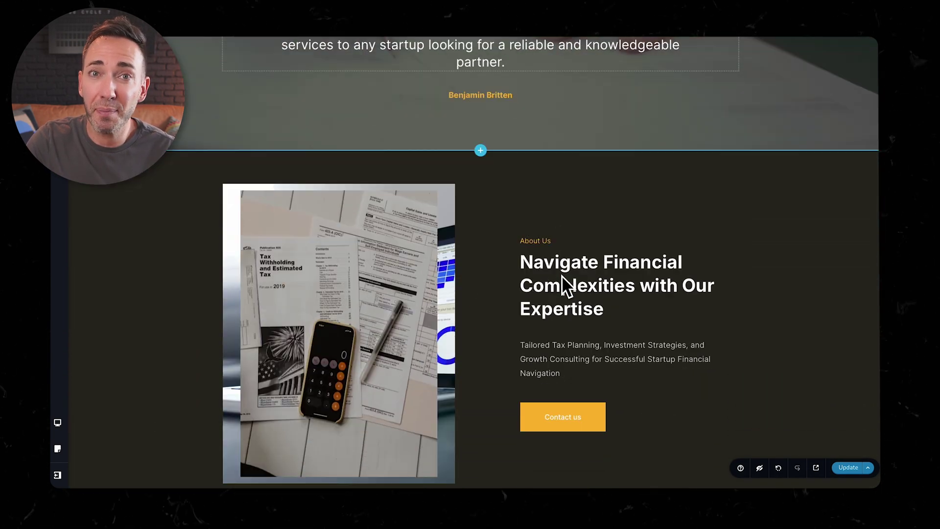
scroll(562, 275, "down", 4)
scroll(562, 275, "up", 20)
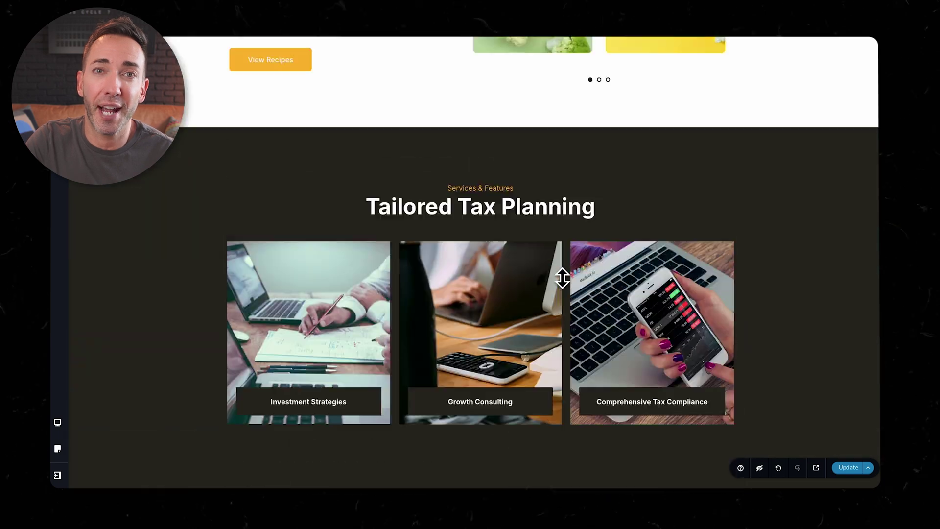